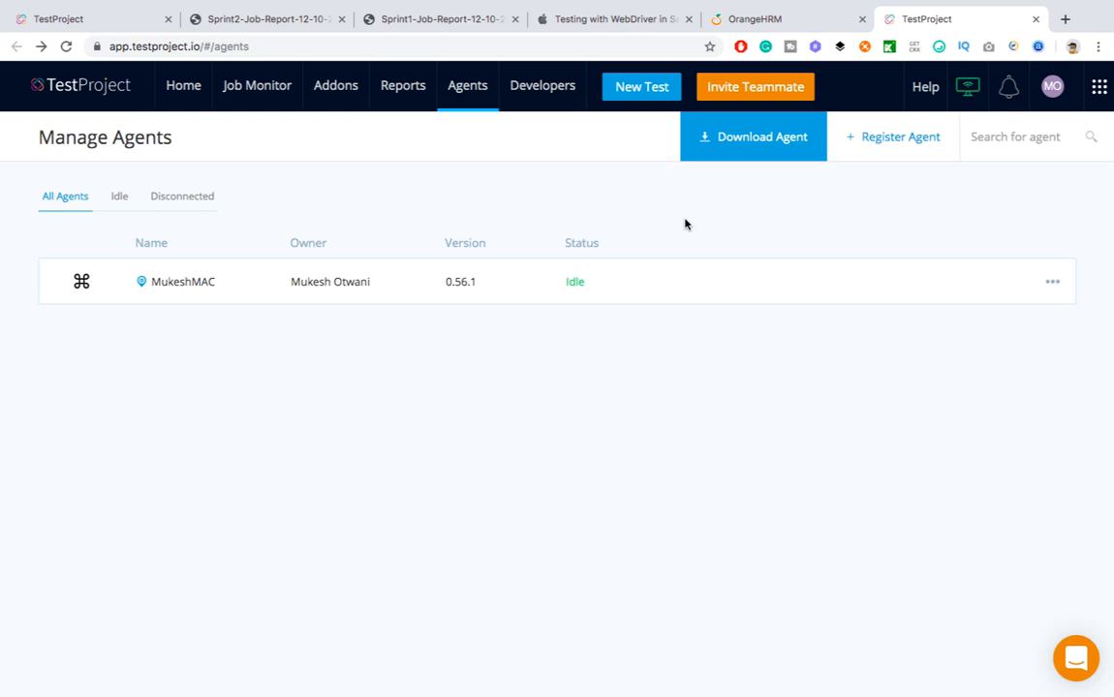
Start the 64-bit Mac agent download from the Download Agent page, then cancel it
{"action": "left_click", "coordinate": [761, 151]}
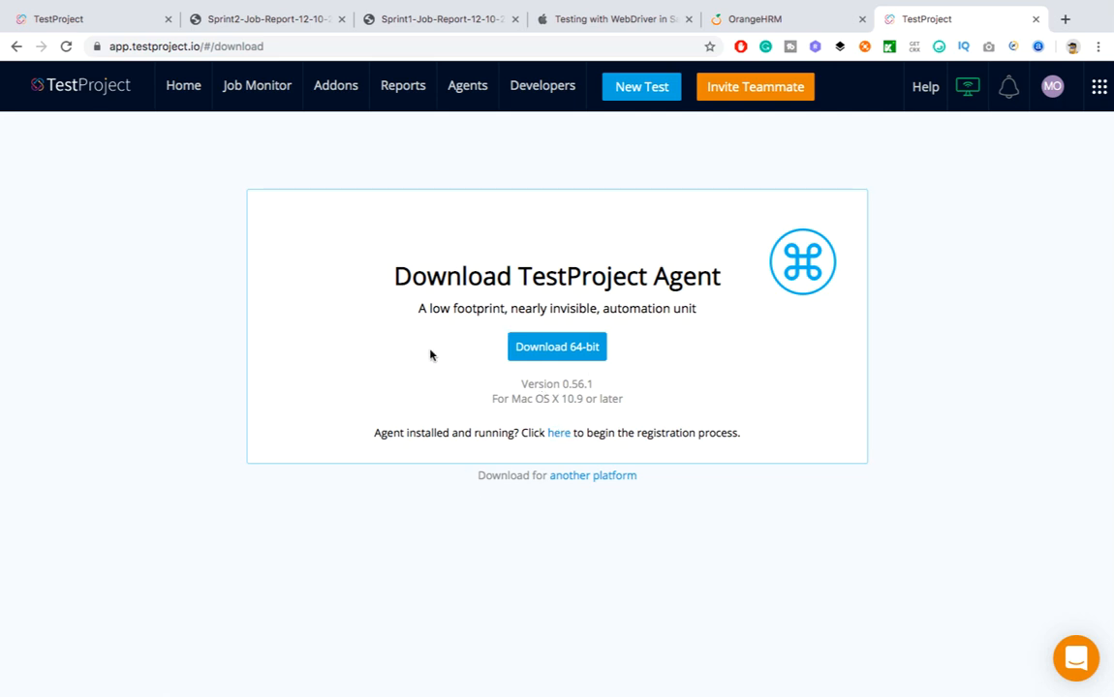
{"action": "left_click", "coordinate": [553, 351]}
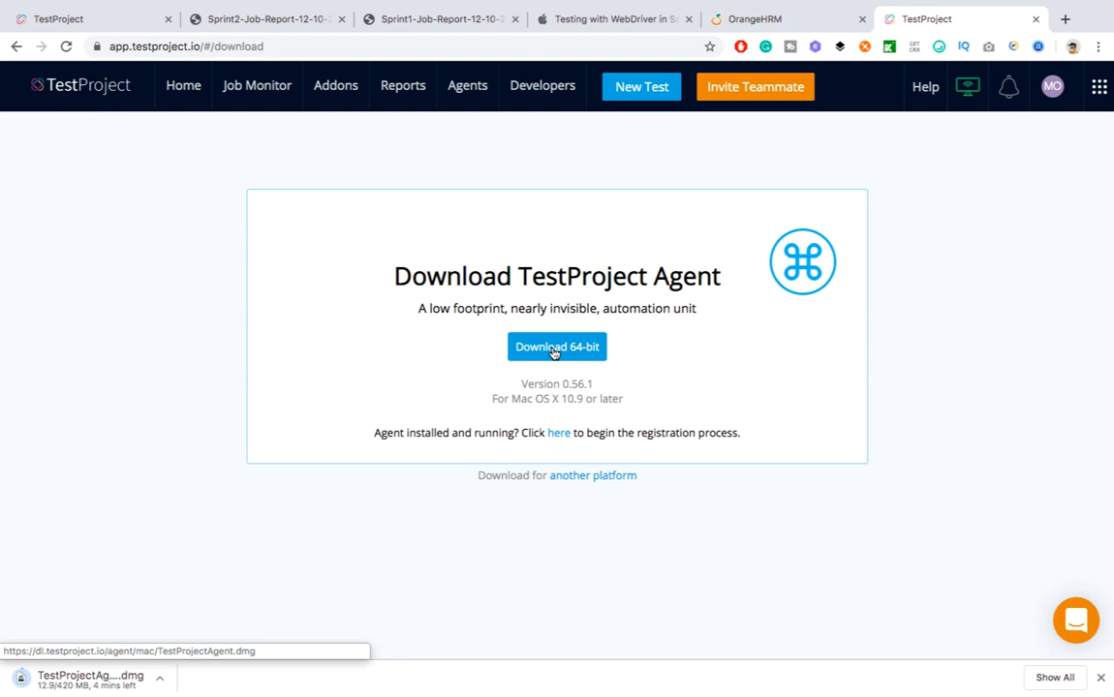
{"action": "left_click", "coordinate": [166, 683]}
{"action": "left_click", "coordinate": [209, 682]}
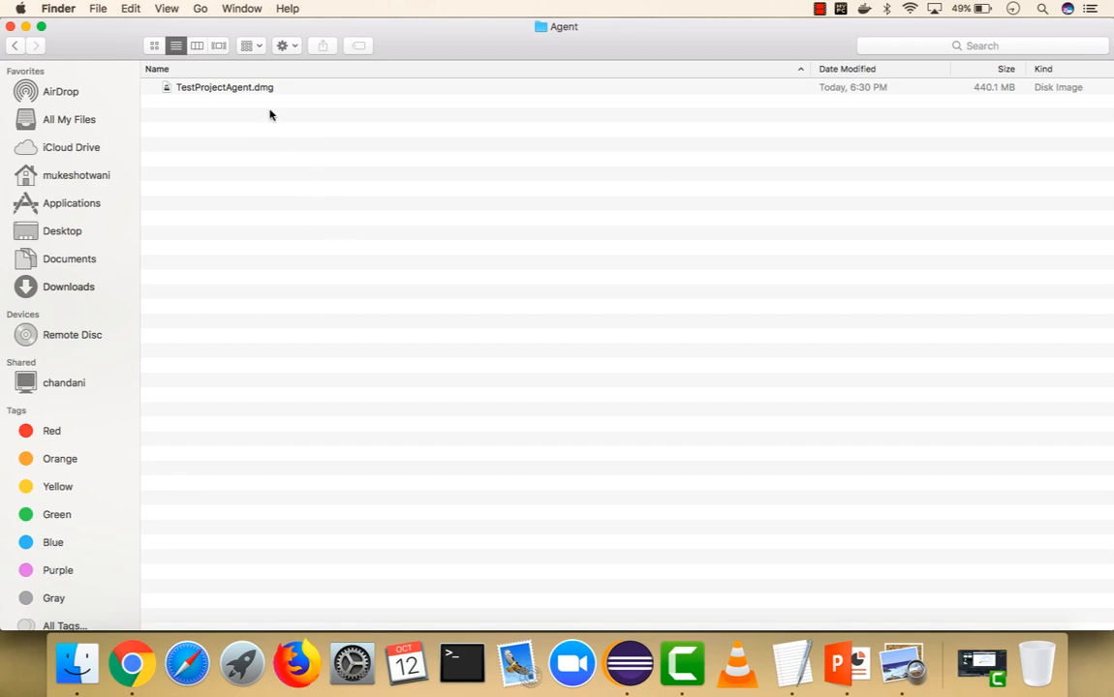
Try opening TestProjectAgent.dmg from the Agent folder and move the App Store warning aside
{"action": "left_click", "coordinate": [242, 91]}
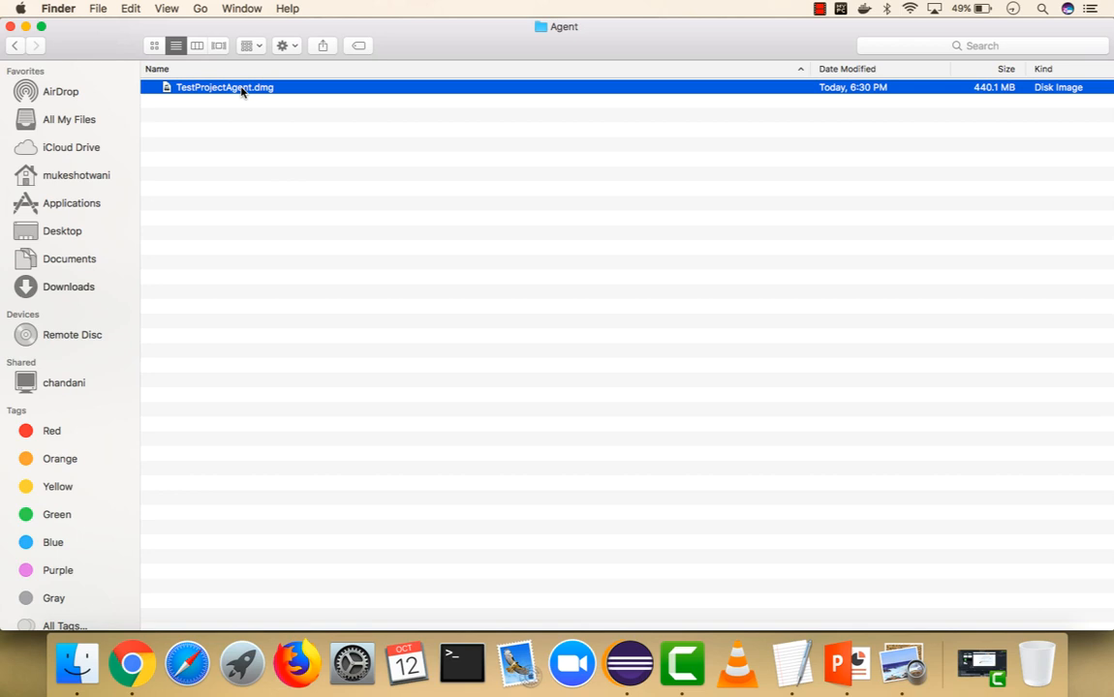
{"action": "double_click", "coordinate": [242, 90]}
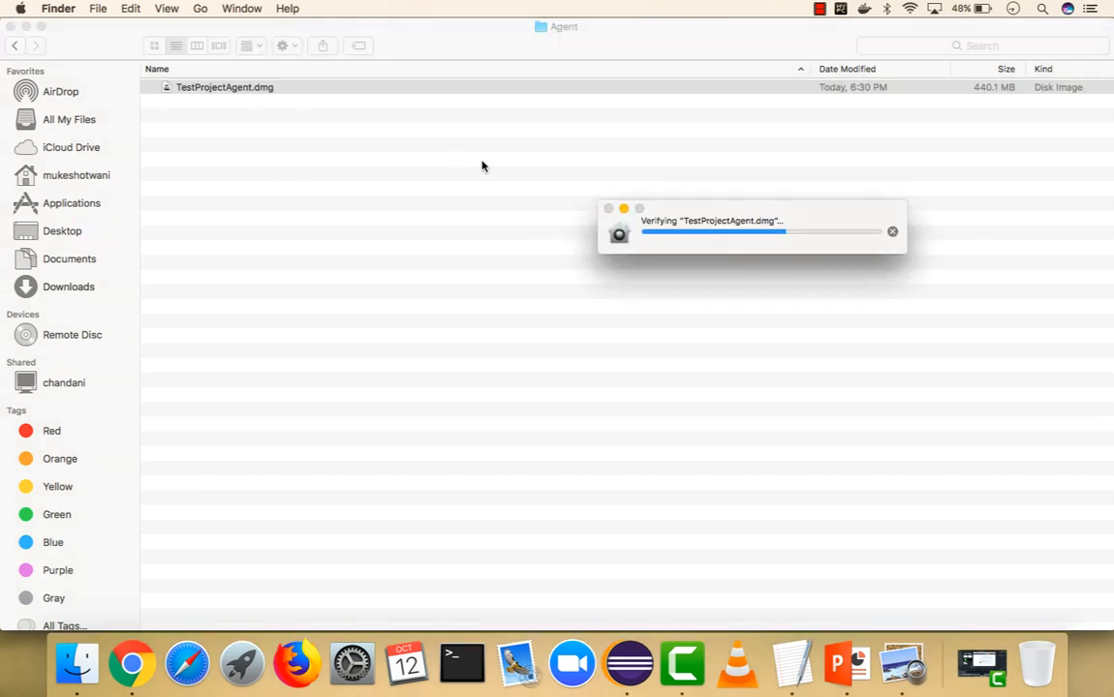
{"action": "left_click_drag", "start_coordinate": [752, 208], "coordinate": [520, 182]}
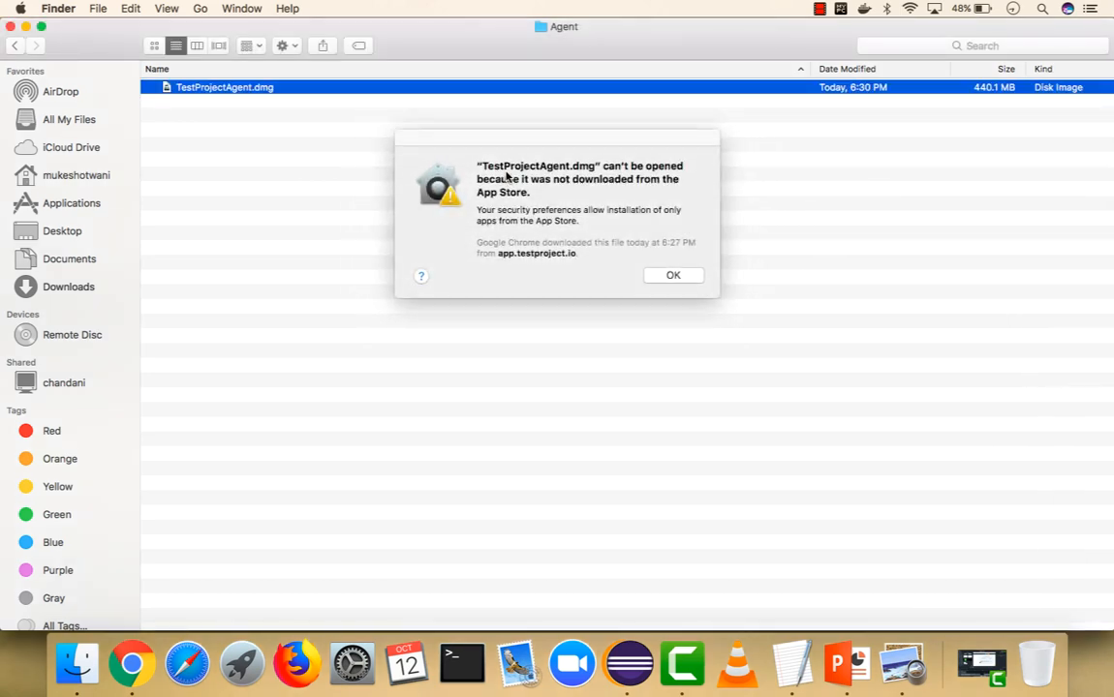
{"action": "left_click_drag", "start_coordinate": [562, 140], "coordinate": [467, 149]}
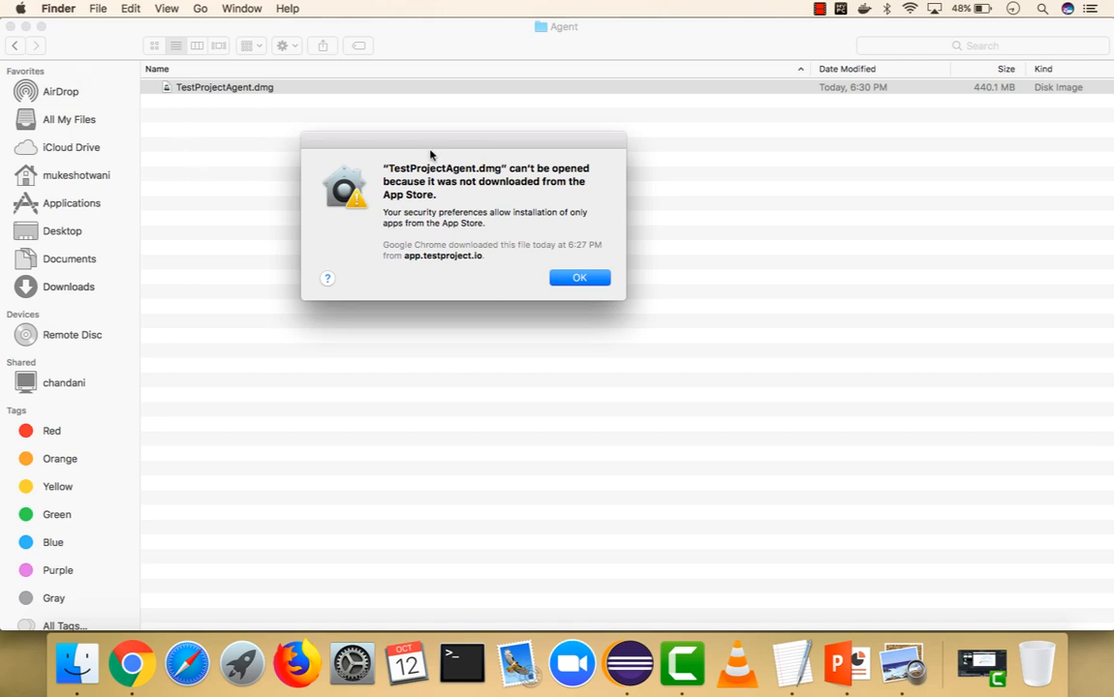
{"action": "left_click", "coordinate": [18, 7]}
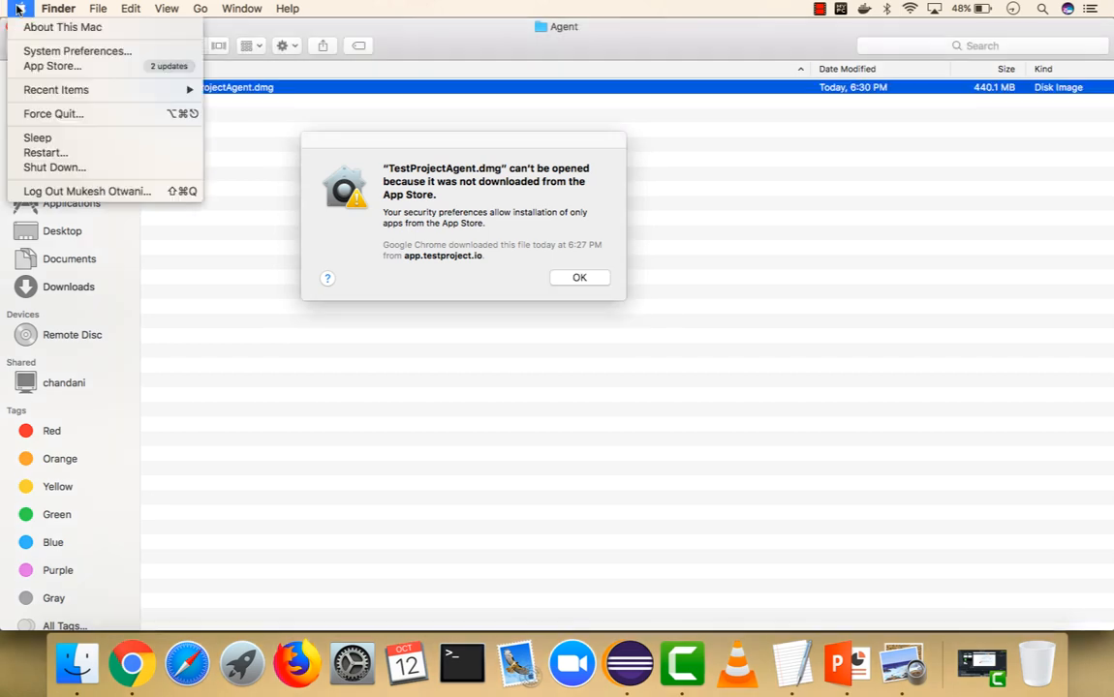
Allow TestProjectAgent.dmg with Open Anyway in Security & Privacy and confirm opening it
{"action": "left_click", "coordinate": [35, 49]}
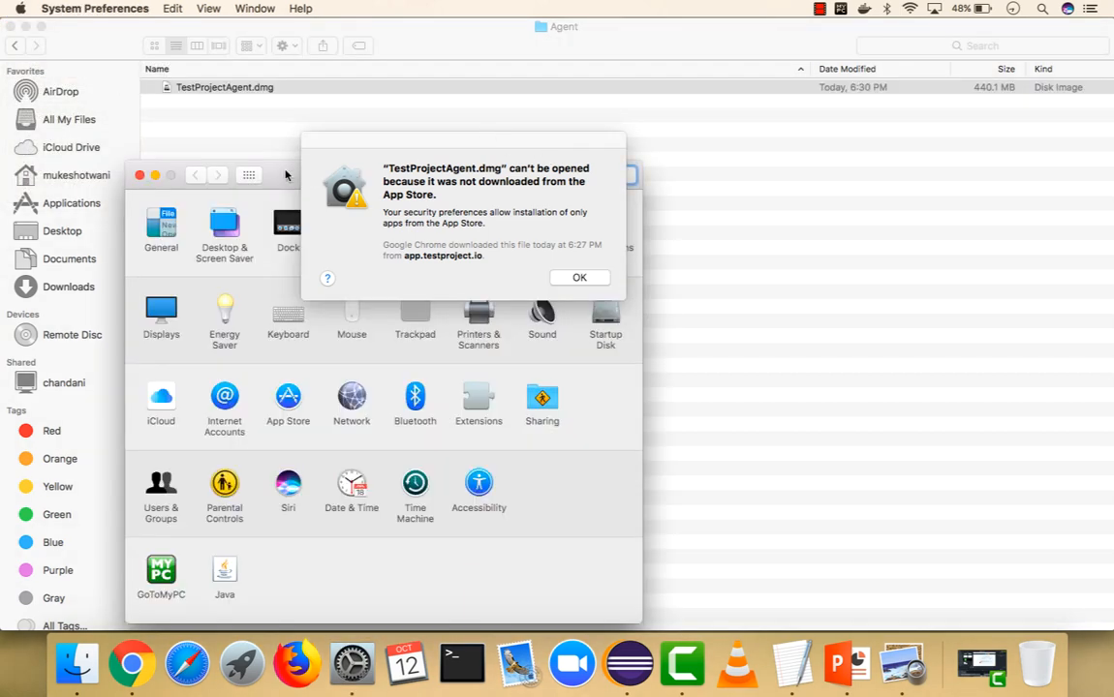
{"action": "left_click_drag", "start_coordinate": [552, 135], "coordinate": [327, 117]}
{"action": "left_click_drag", "start_coordinate": [780, 122], "coordinate": [683, 107]}
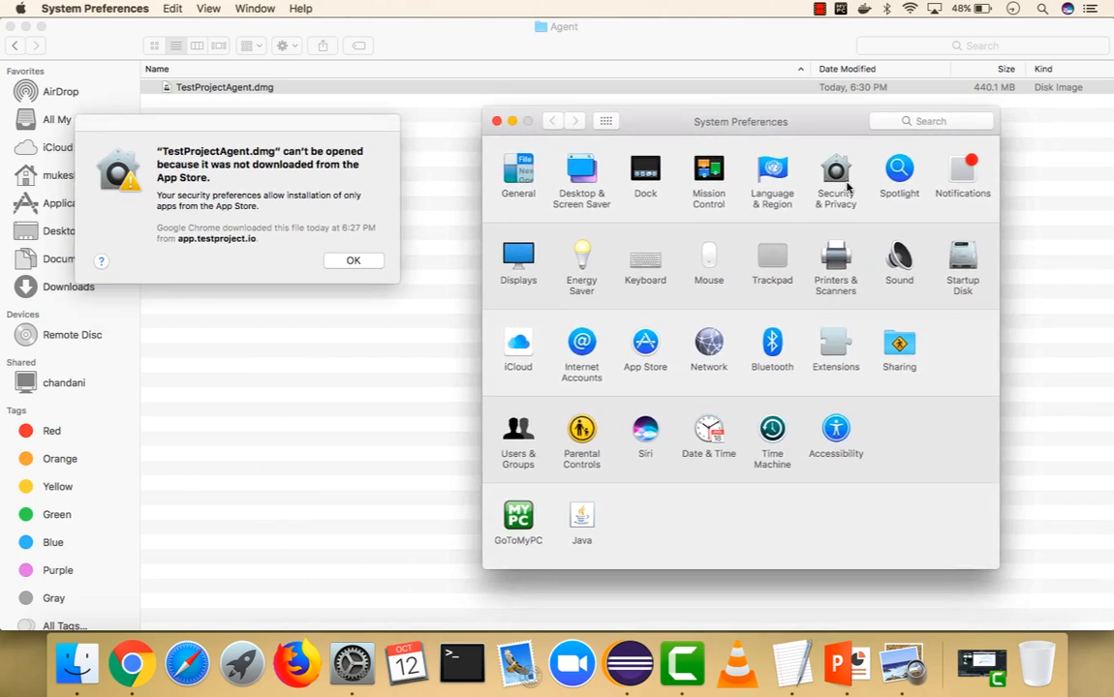
{"action": "left_click", "coordinate": [834, 176]}
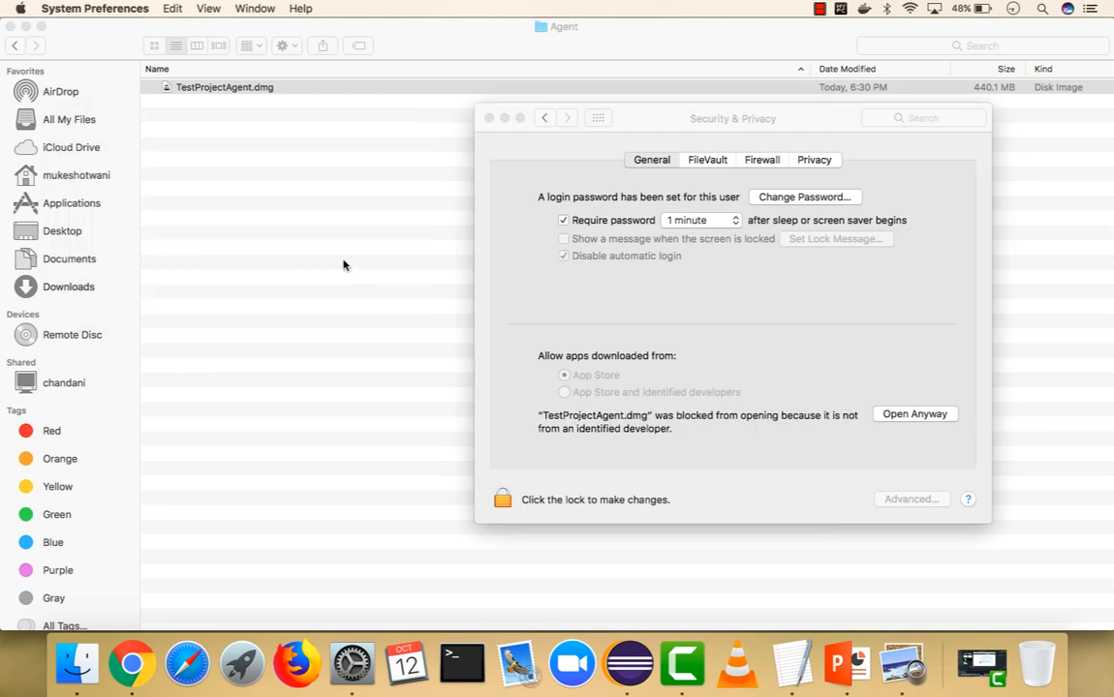
{"action": "left_click", "coordinate": [911, 416]}
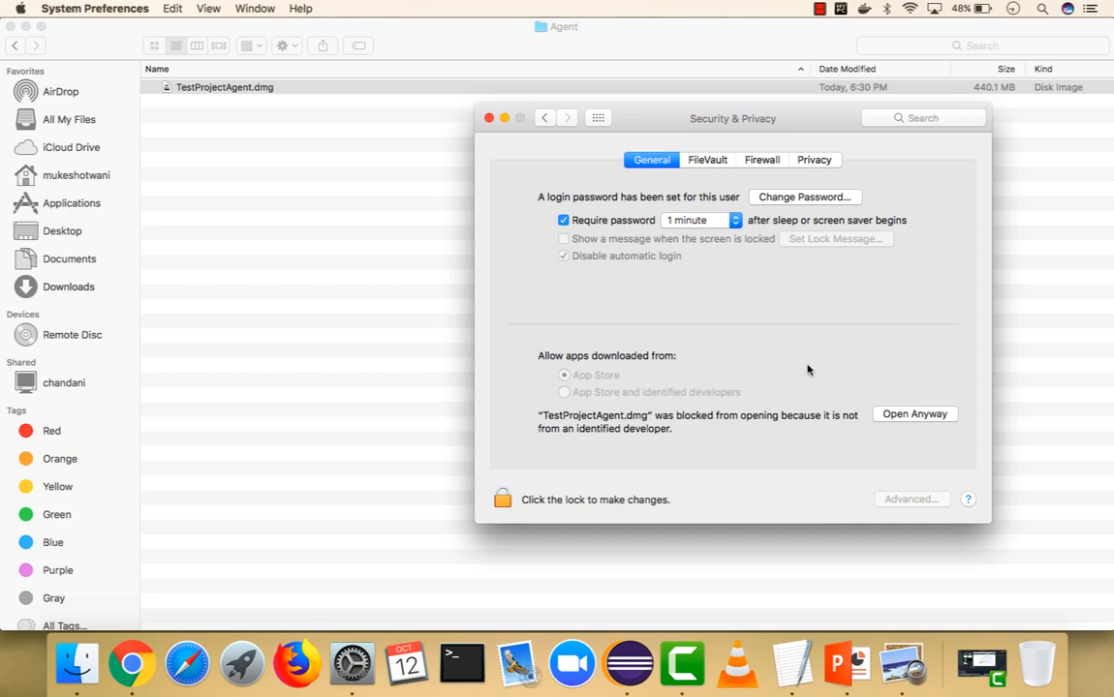
{"action": "left_click_drag", "start_coordinate": [570, 182], "coordinate": [334, 146]}
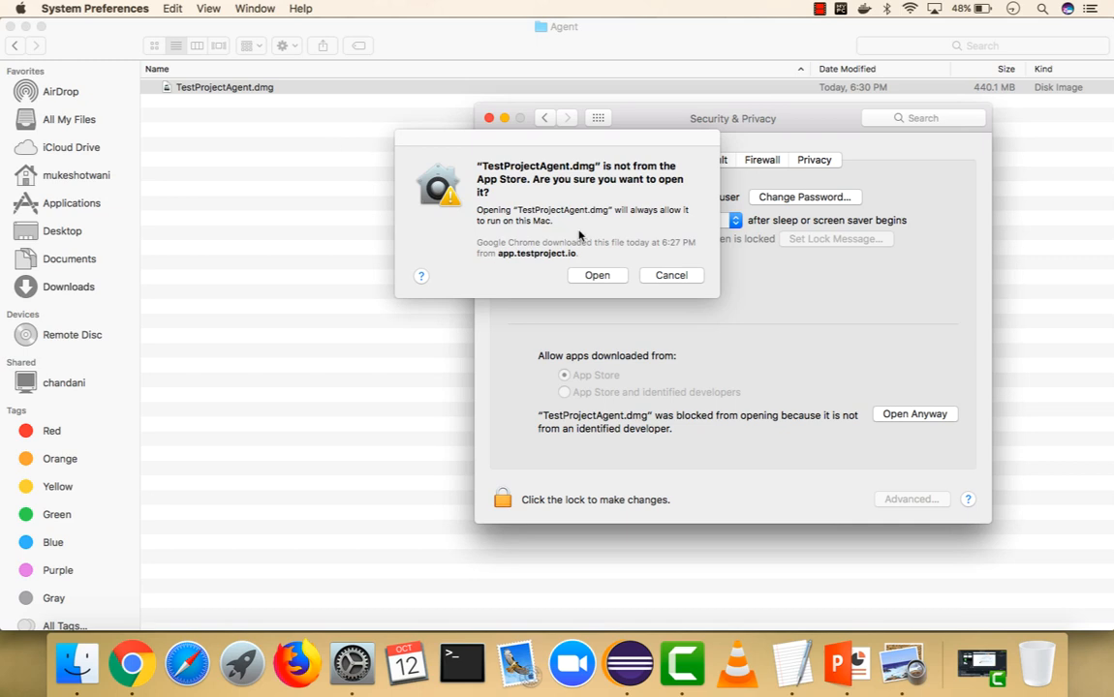
{"action": "left_click_drag", "start_coordinate": [621, 143], "coordinate": [388, 172]}
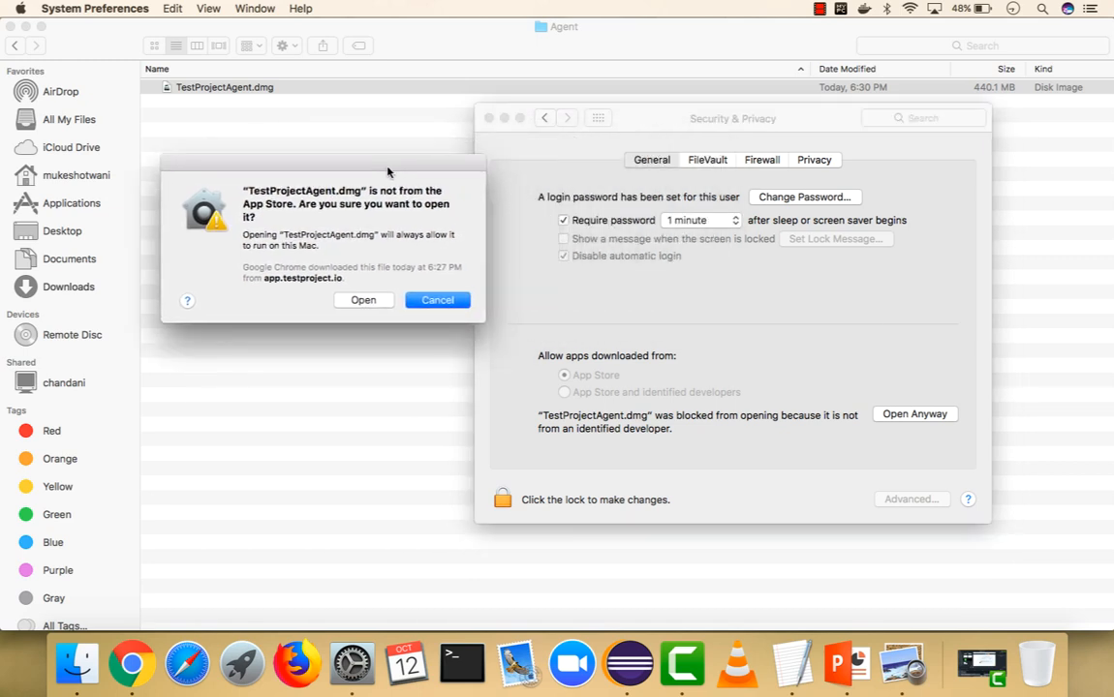
{"action": "left_click", "coordinate": [364, 302]}
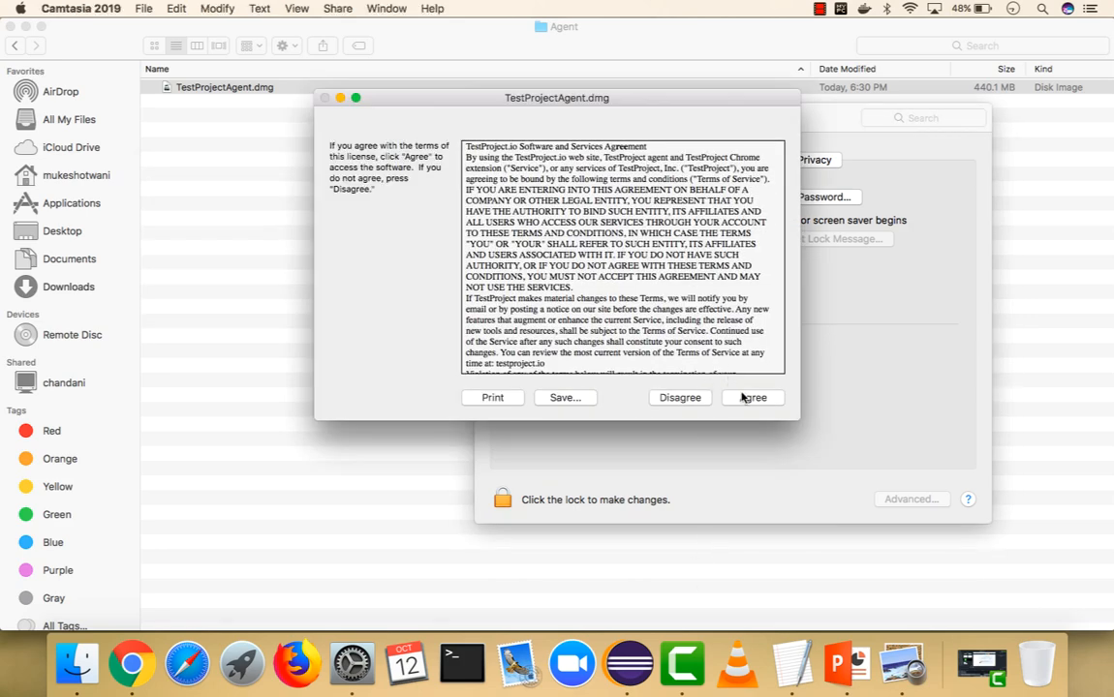
Accept the TestProject licence agreement and copy TestProject Agent into Applications
{"action": "left_click", "coordinate": [740, 392]}
{"action": "left_click_drag", "start_coordinate": [686, 162], "coordinate": [313, 174]}
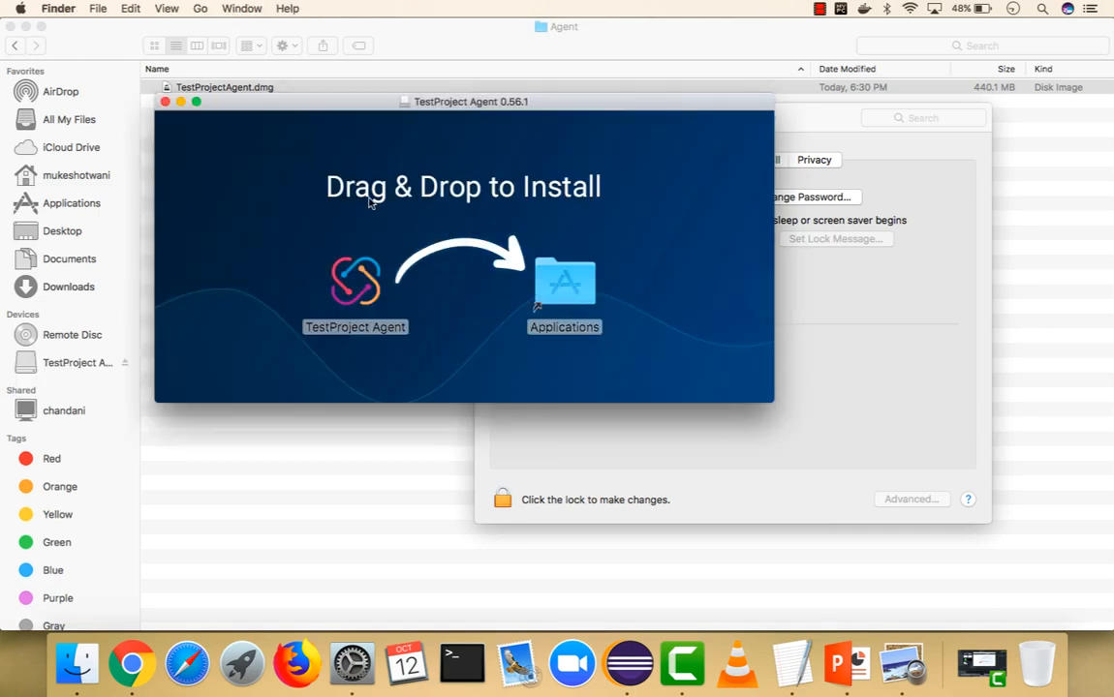
{"action": "left_click_drag", "start_coordinate": [354, 289], "coordinate": [534, 235]}
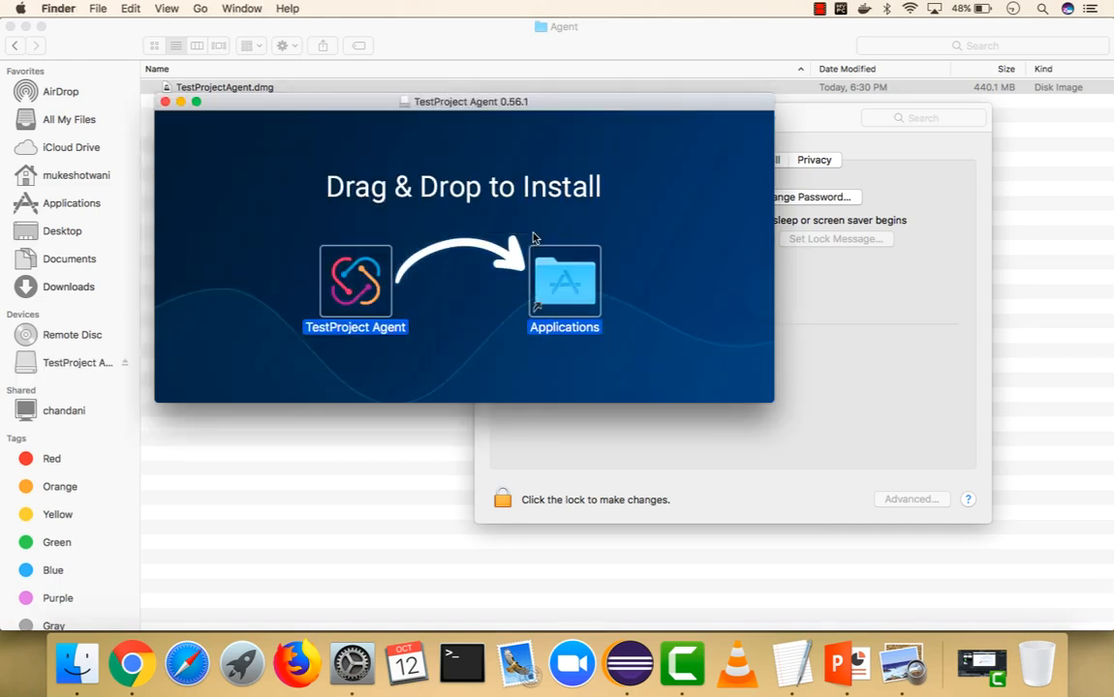
{"action": "left_click_drag", "start_coordinate": [341, 303], "coordinate": [538, 307]}
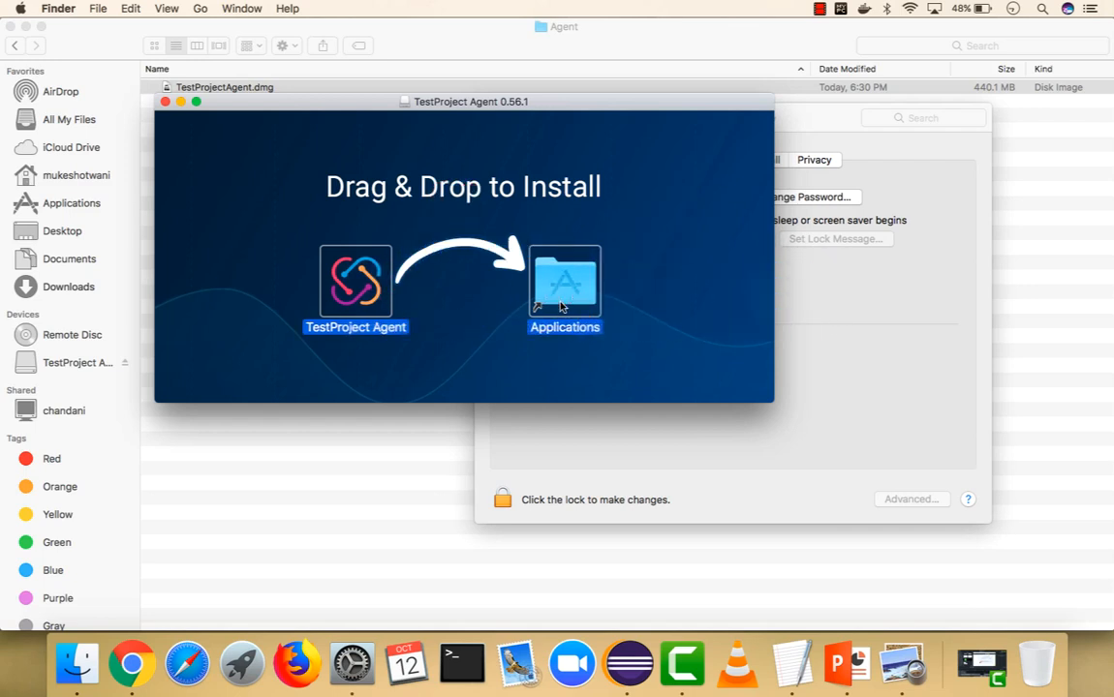
{"action": "left_click", "coordinate": [453, 368]}
{"action": "left_click_drag", "start_coordinate": [368, 284], "coordinate": [564, 285]}
{"action": "left_click", "coordinate": [382, 353]}
{"action": "left_click_drag", "start_coordinate": [339, 279], "coordinate": [445, 231]}
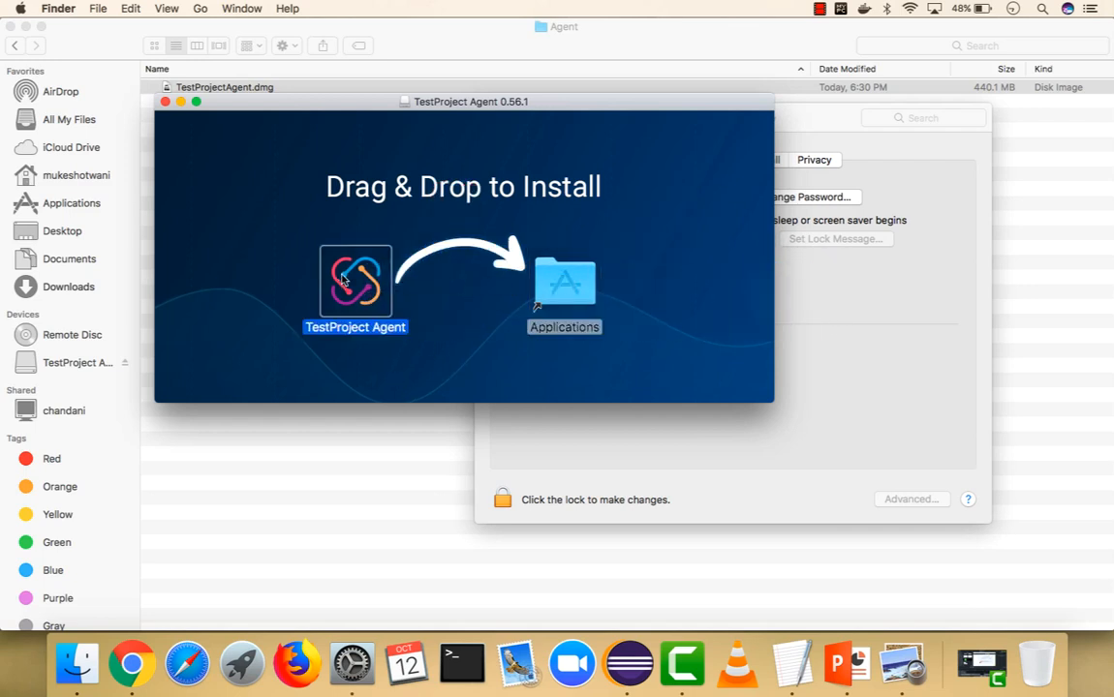
{"action": "left_click_drag", "start_coordinate": [351, 279], "coordinate": [564, 283]}
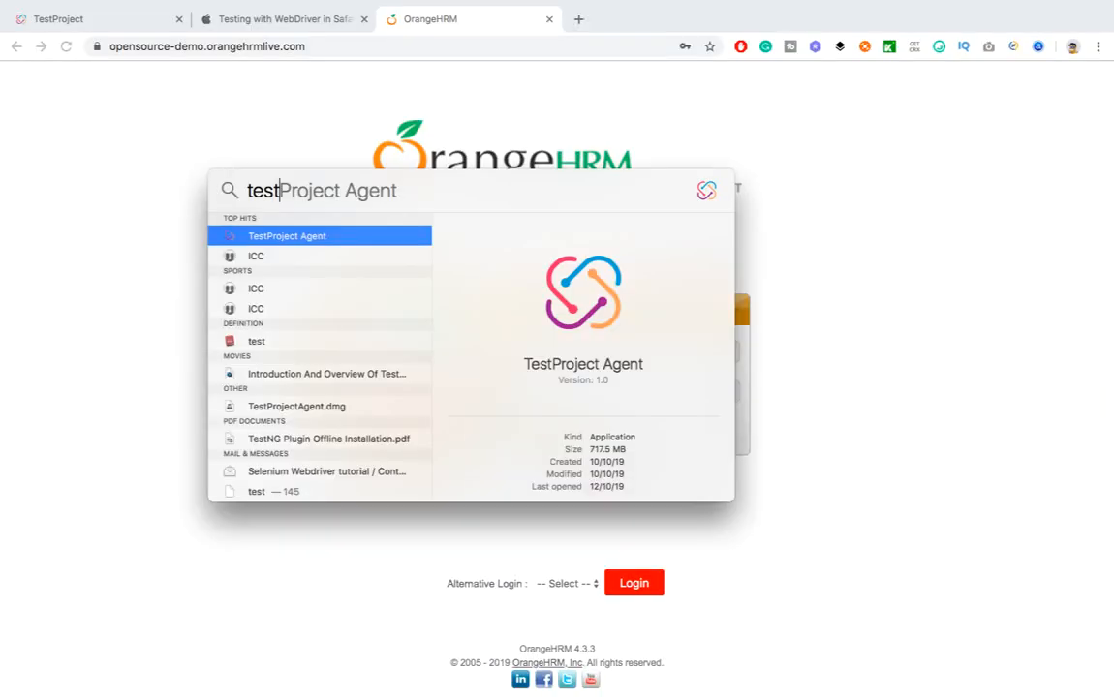
Launch TestProject Agent and bring up the agents page in Chrome
{"action": "key", "text": "Return"}
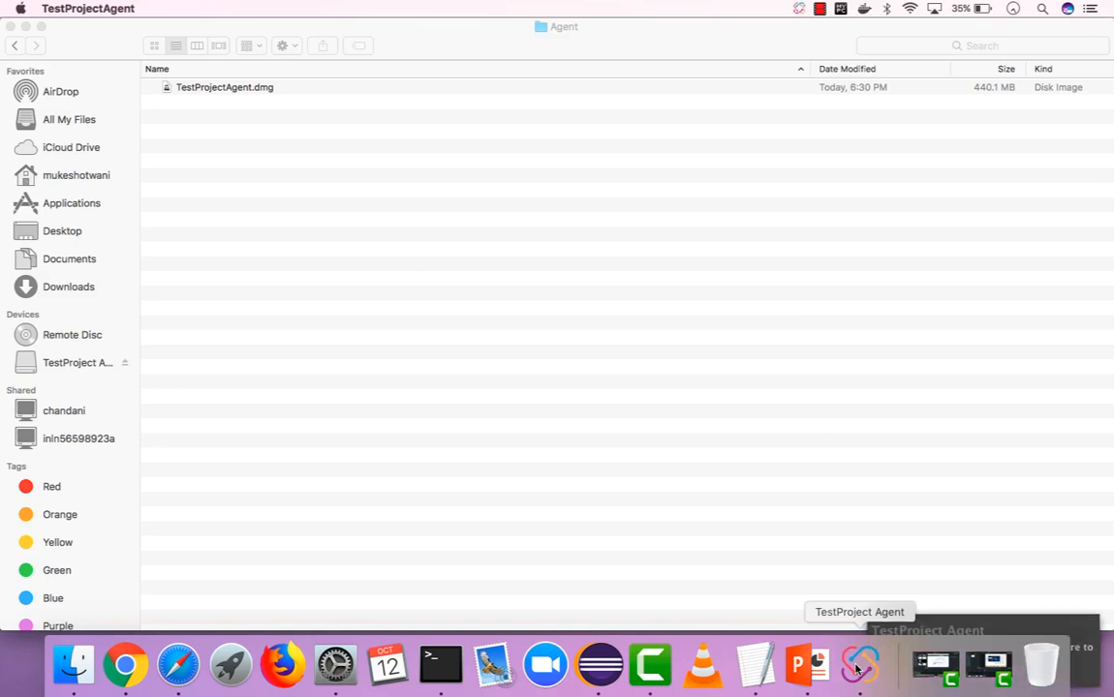
{"action": "left_click", "coordinate": [1013, 624]}
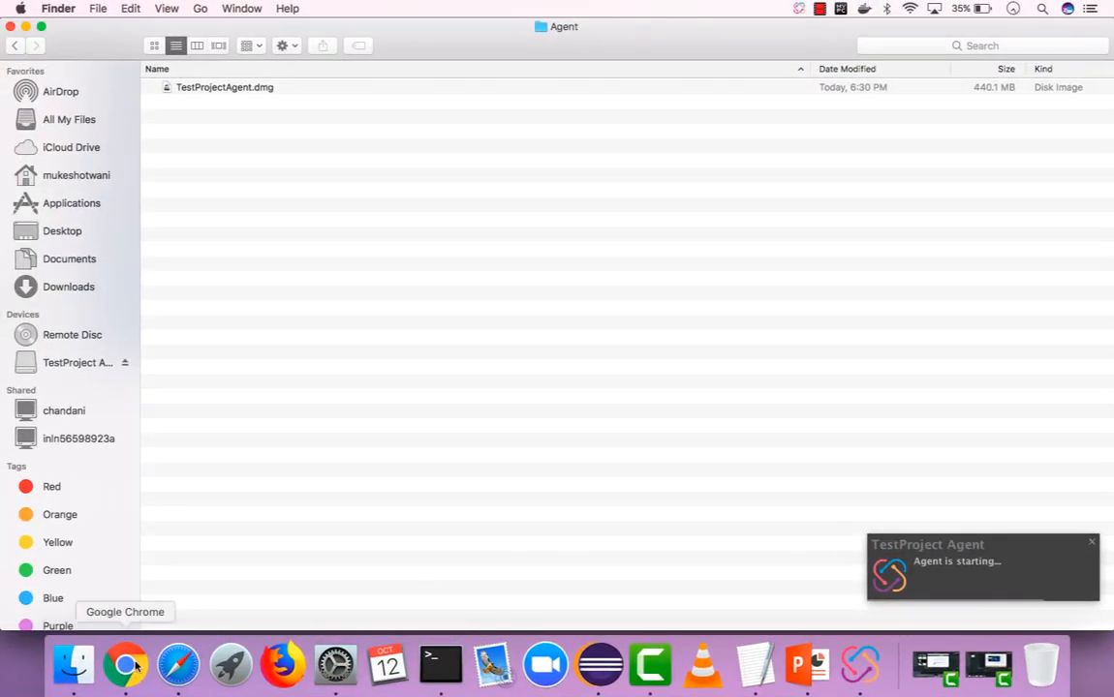
{"action": "left_click", "coordinate": [126, 666]}
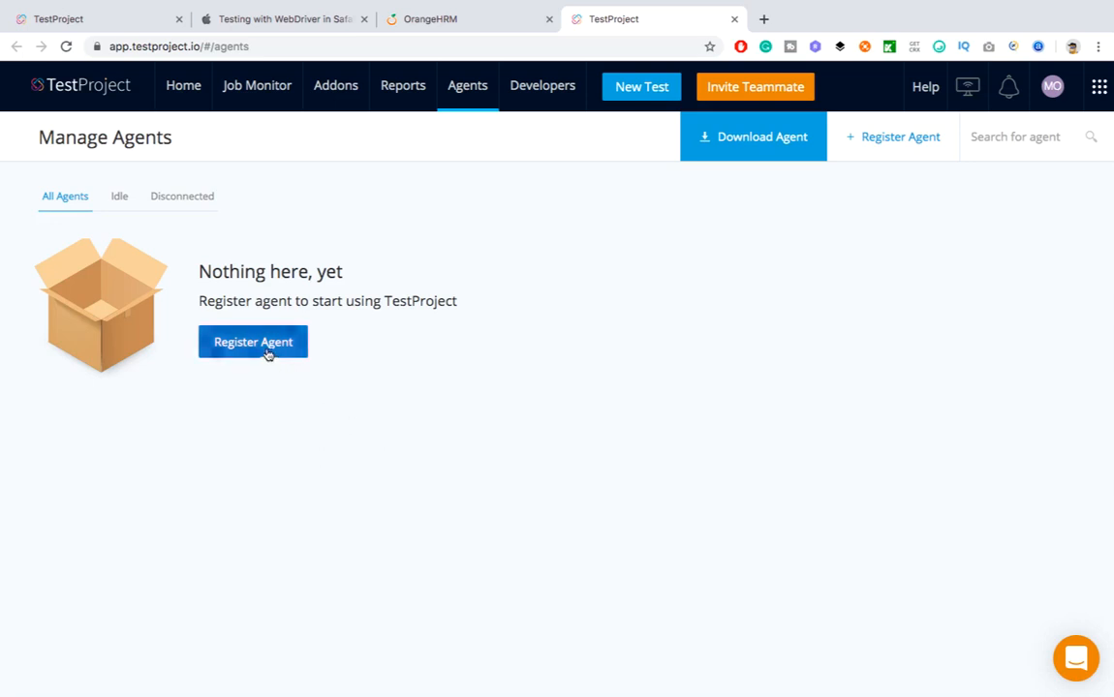
Register a new agent under the user's Mac alias and save it
{"action": "left_click", "coordinate": [268, 355]}
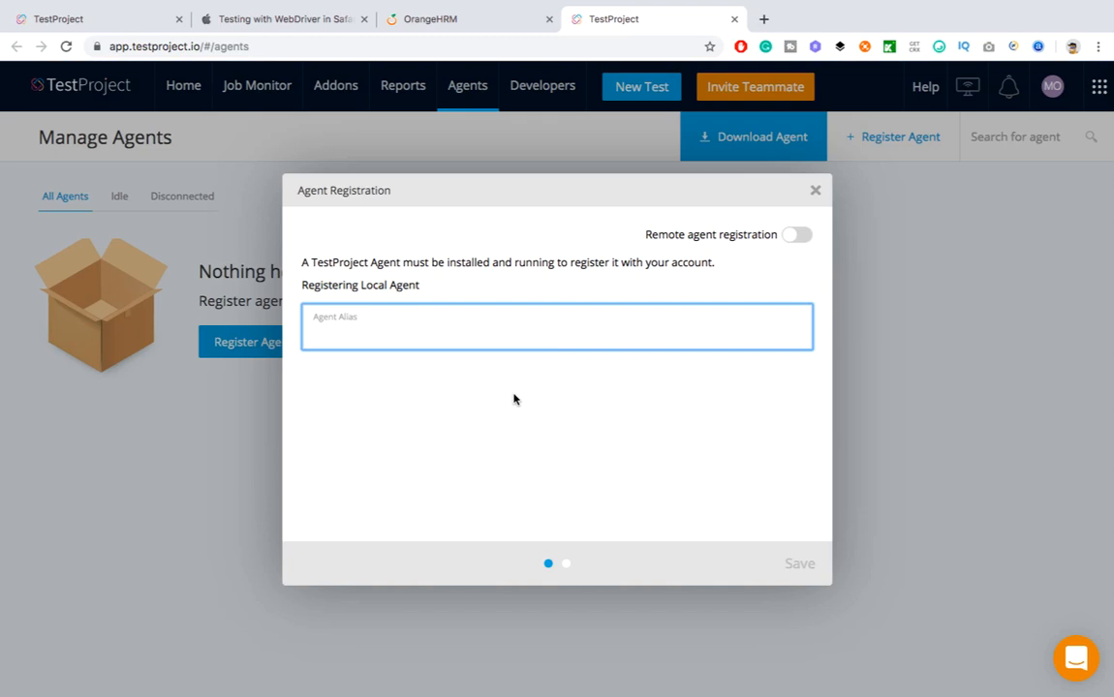
{"action": "type", "text": "MukeshMAC"}
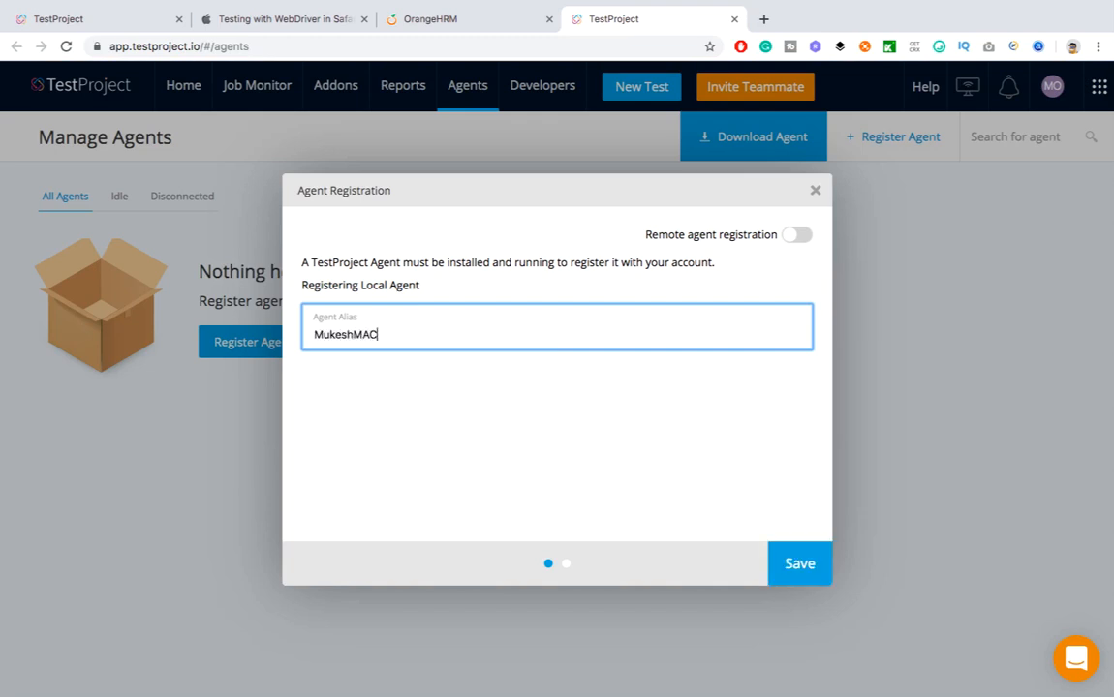
{"action": "left_click", "coordinate": [800, 566]}
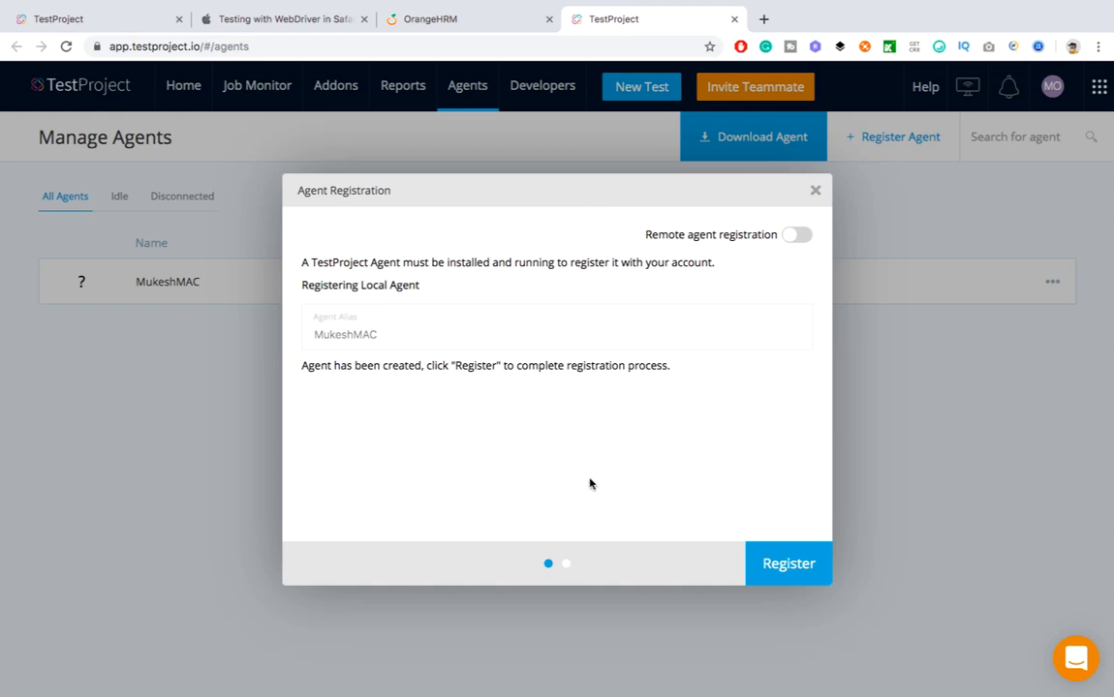
{"action": "left_click", "coordinate": [791, 575]}
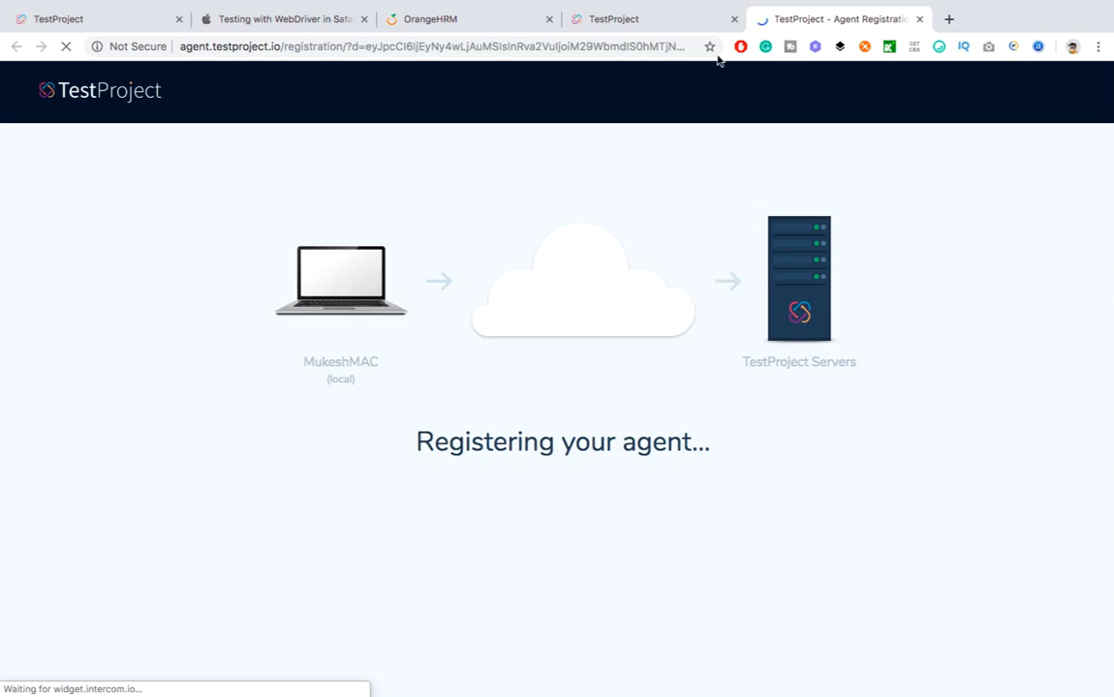
Close the finished registration tab and dialog, then reload the agents list
{"action": "left_click", "coordinate": [671, 21]}
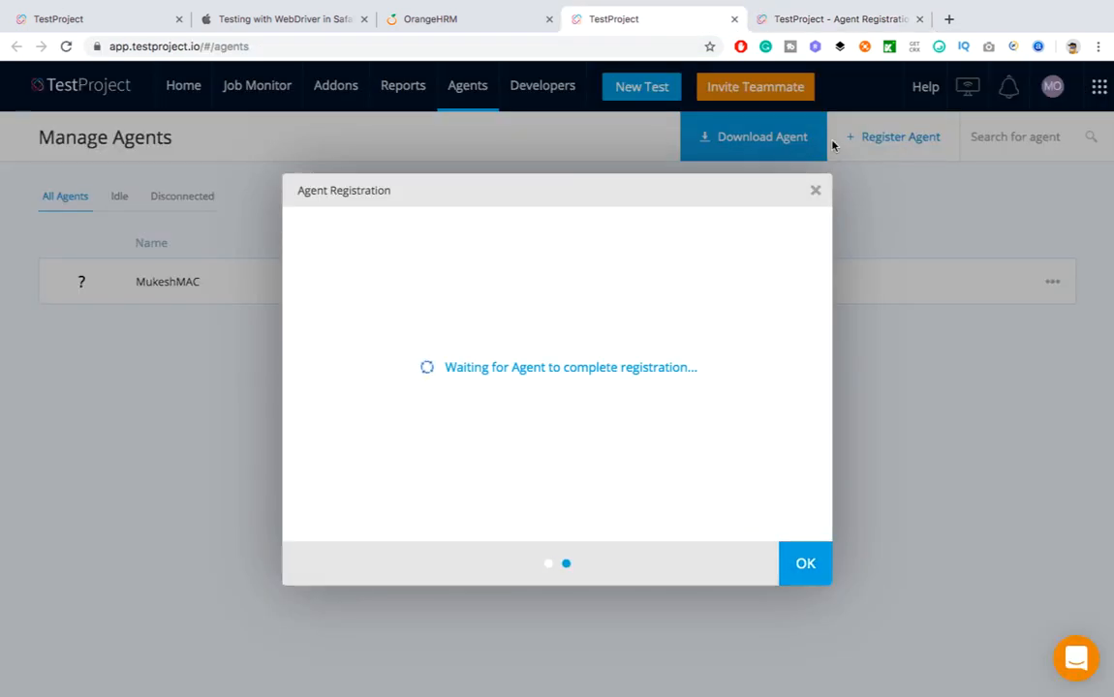
{"action": "left_click", "coordinate": [816, 21]}
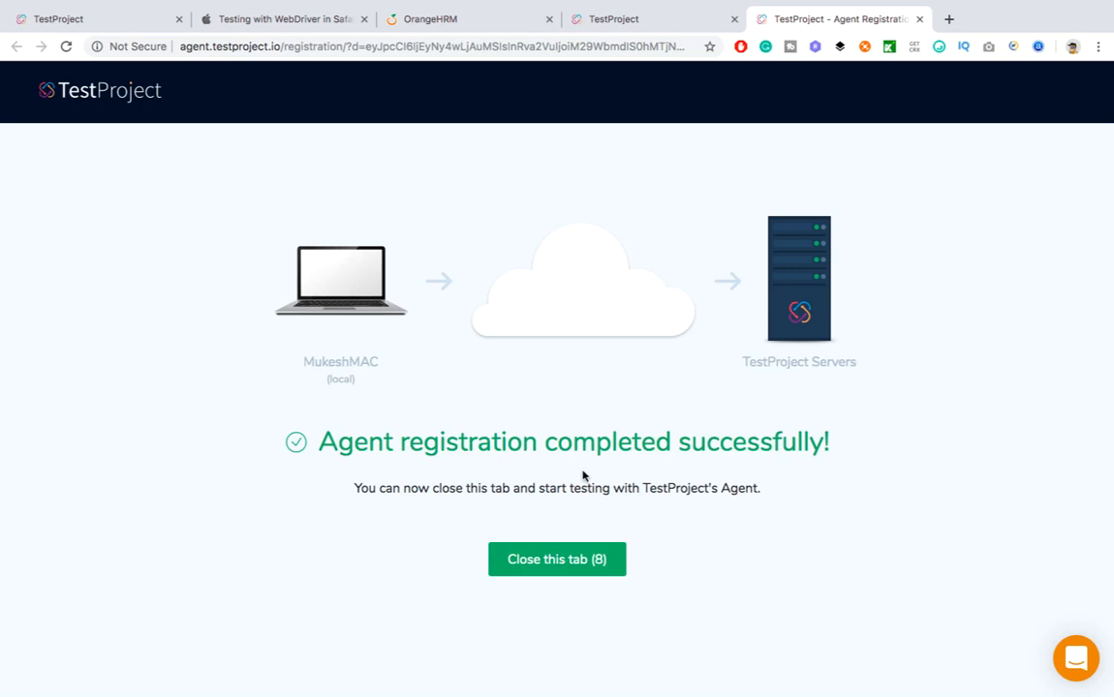
{"action": "left_click", "coordinate": [547, 562]}
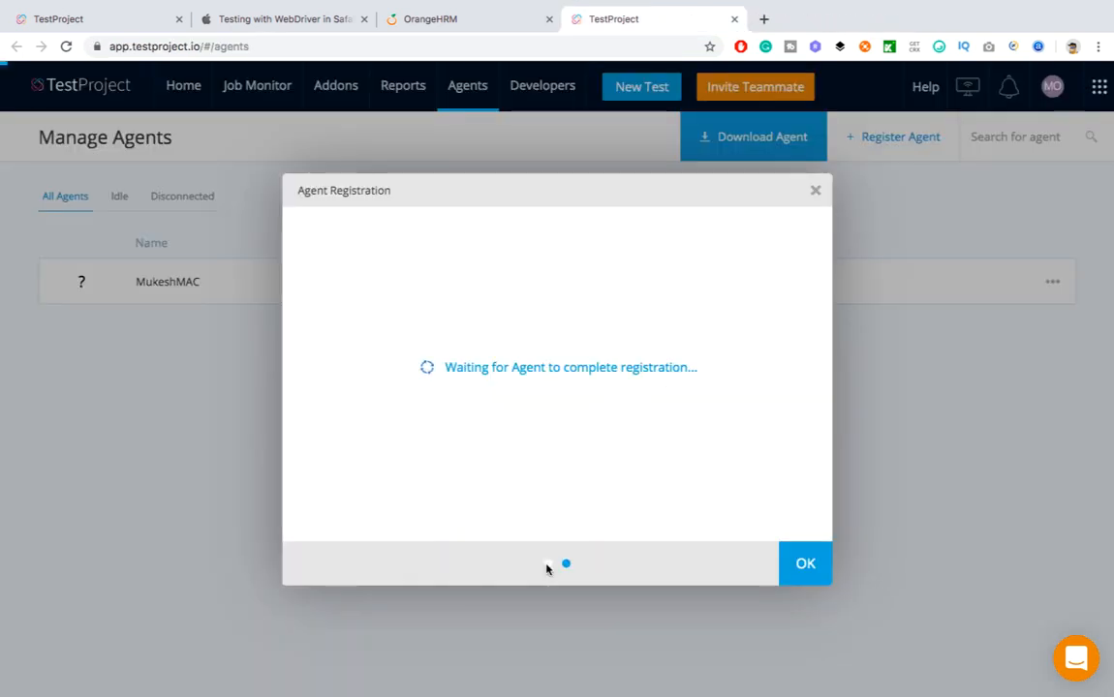
{"action": "left_click", "coordinate": [796, 572]}
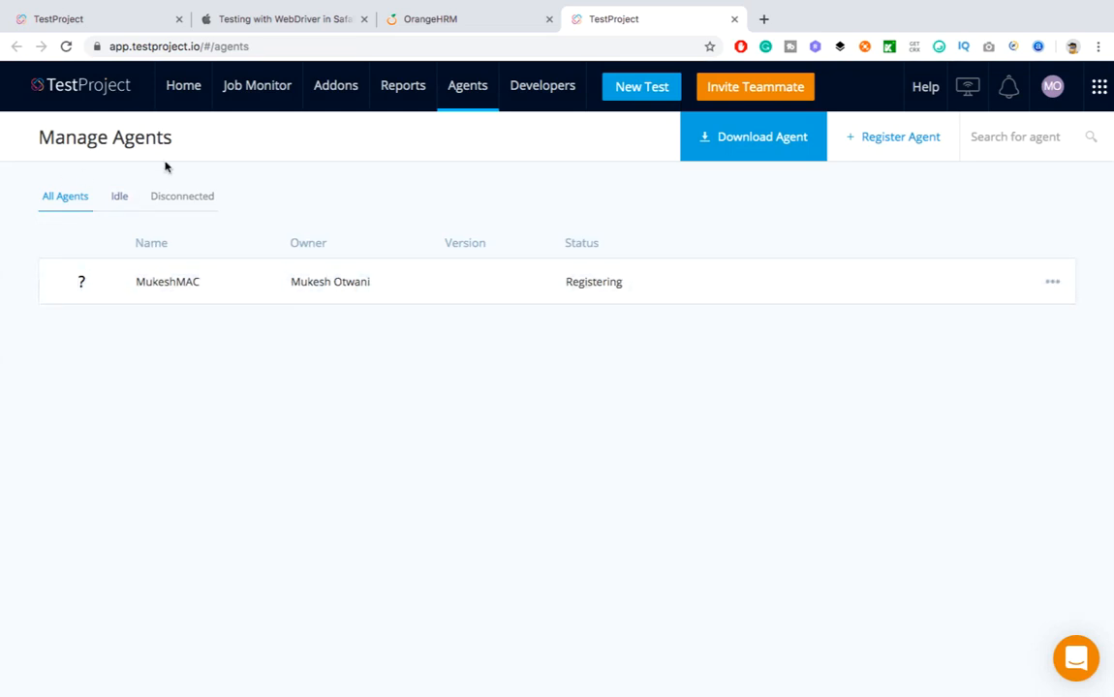
{"action": "left_click", "coordinate": [66, 46]}
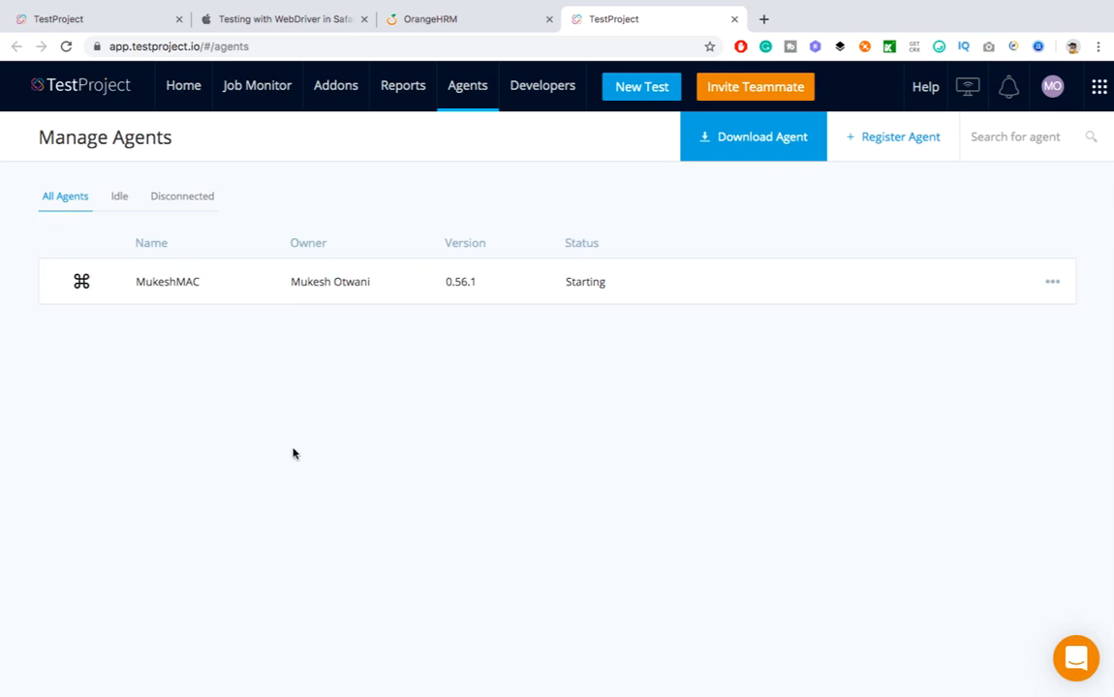
Create project OrangeHRMProject with the description 'My First Project'
{"action": "left_click", "coordinate": [94, 29]}
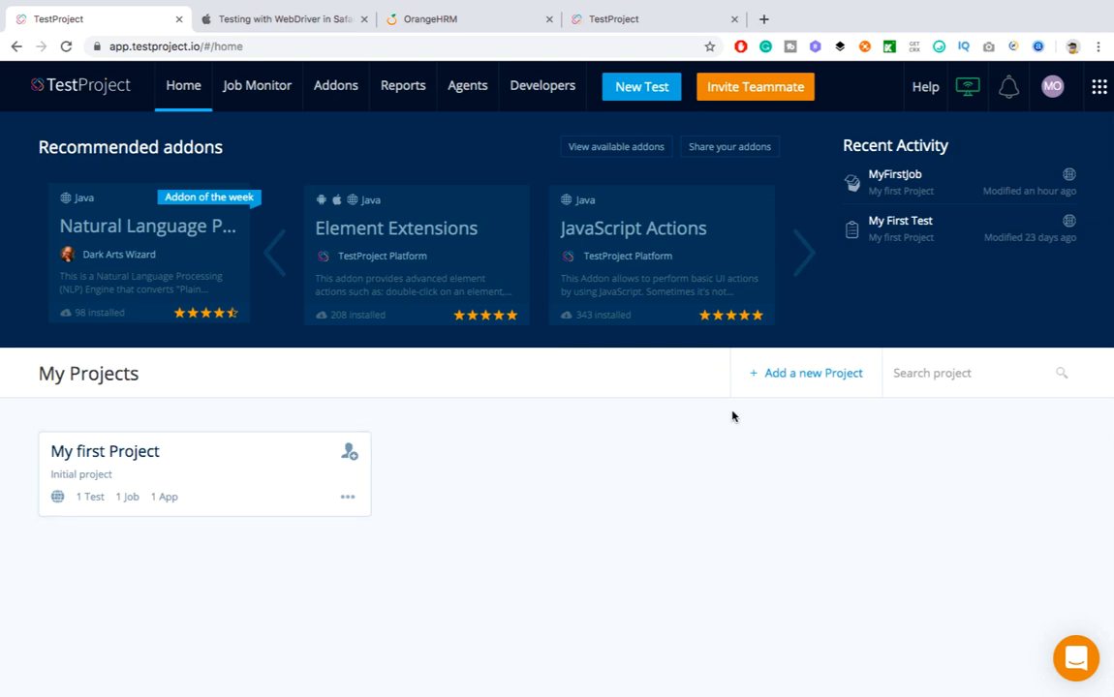
{"action": "left_click", "coordinate": [816, 388]}
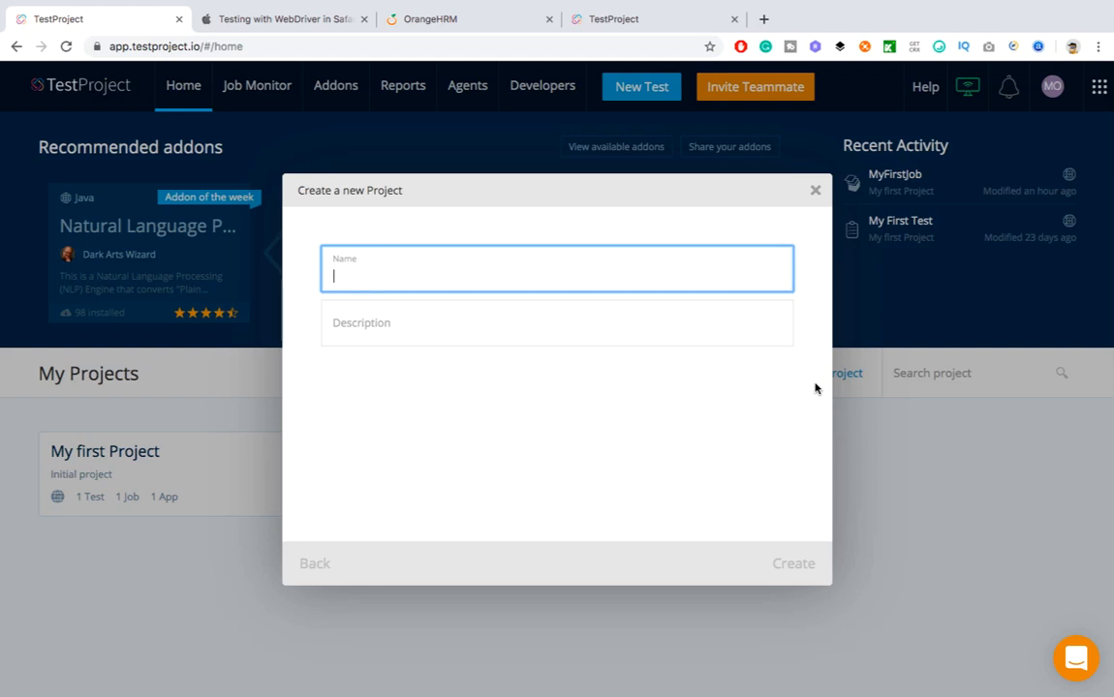
{"action": "type", "text": "OrangeHRMProje"}
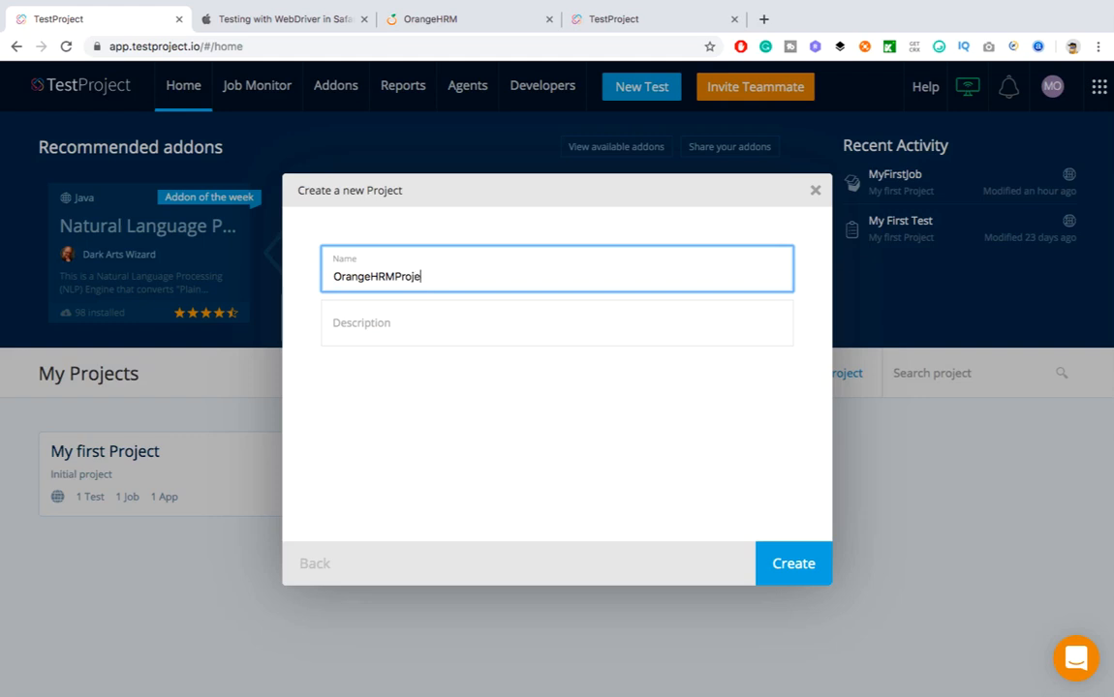
{"action": "type", "text": "ct"}
{"action": "key", "text": "Tab"}
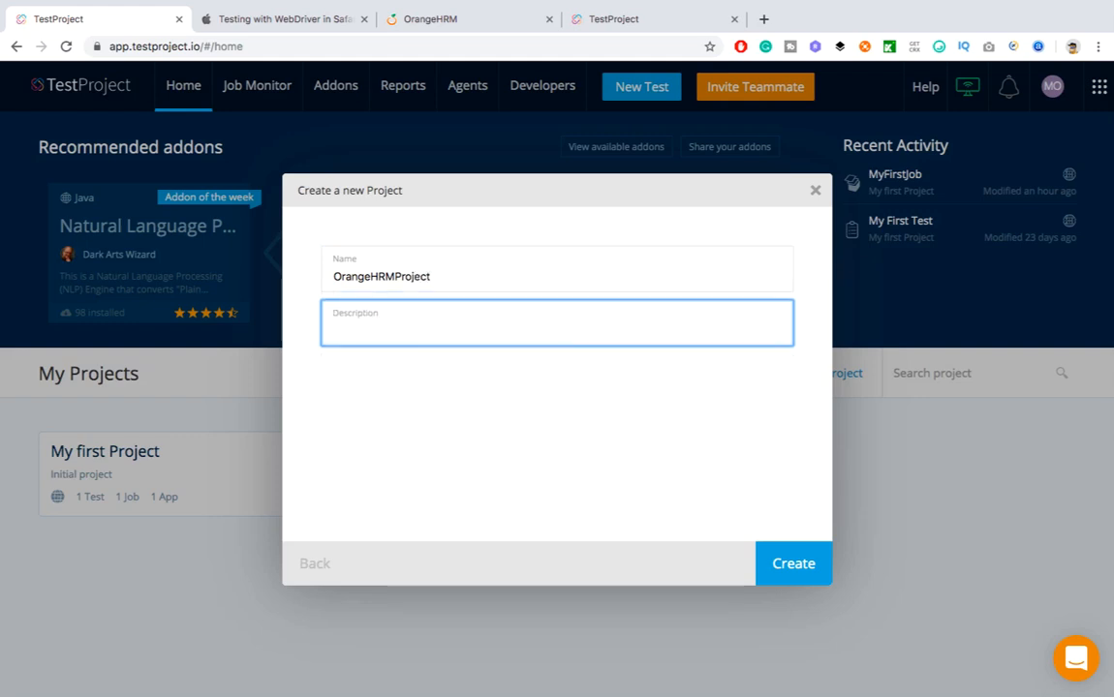
{"action": "type", "text": "My First Project"}
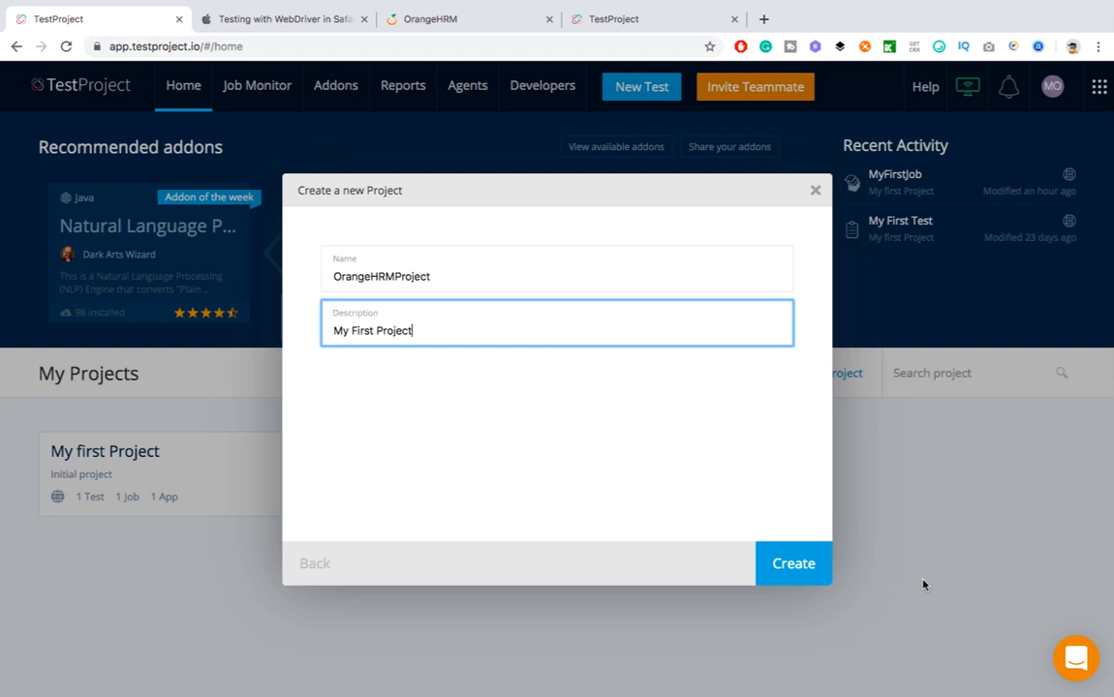
{"action": "left_click", "coordinate": [801, 569]}
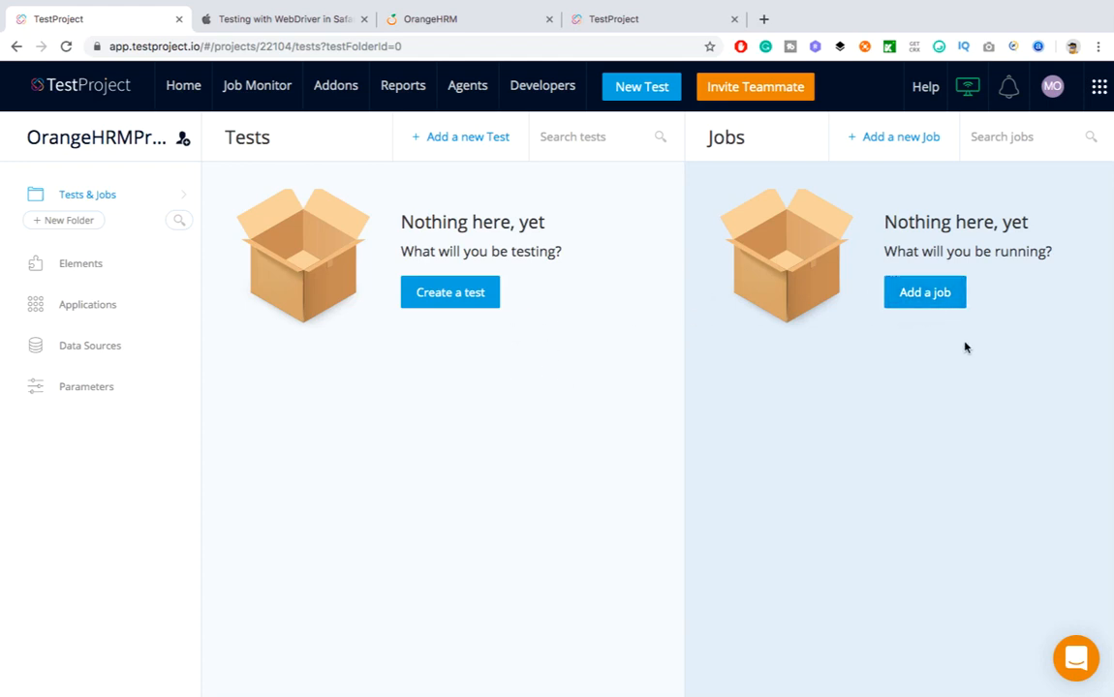
Name the new job Sprint1 and give it a description ending 'executing in this Sprint1'
{"action": "left_click", "coordinate": [923, 294]}
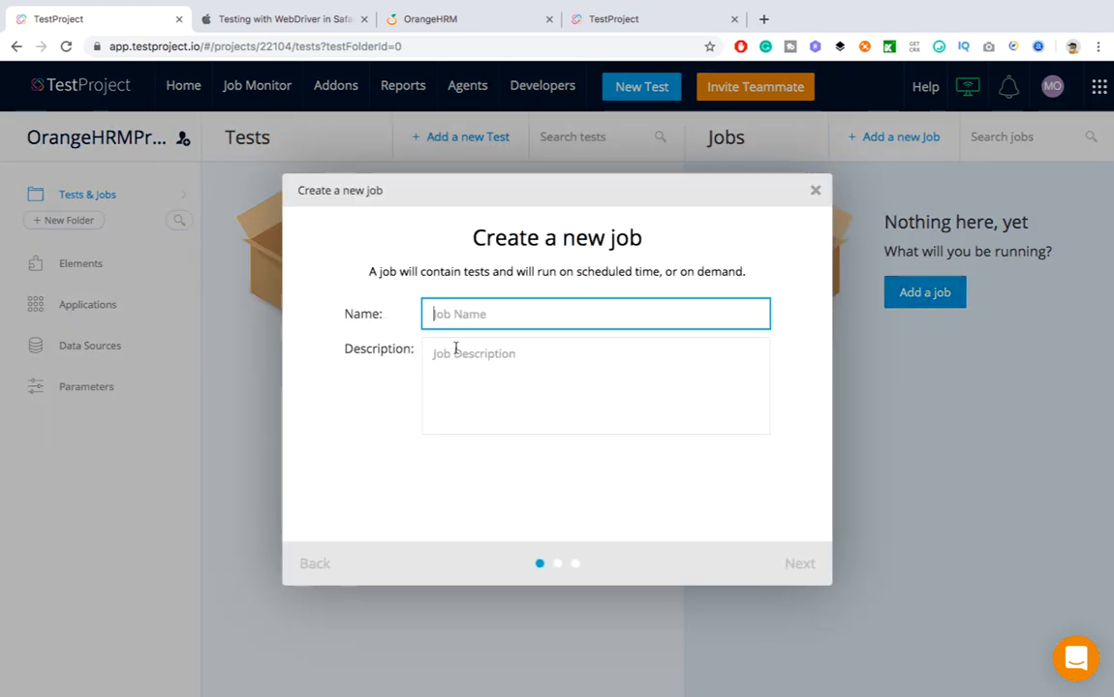
{"action": "type", "text": "S["}
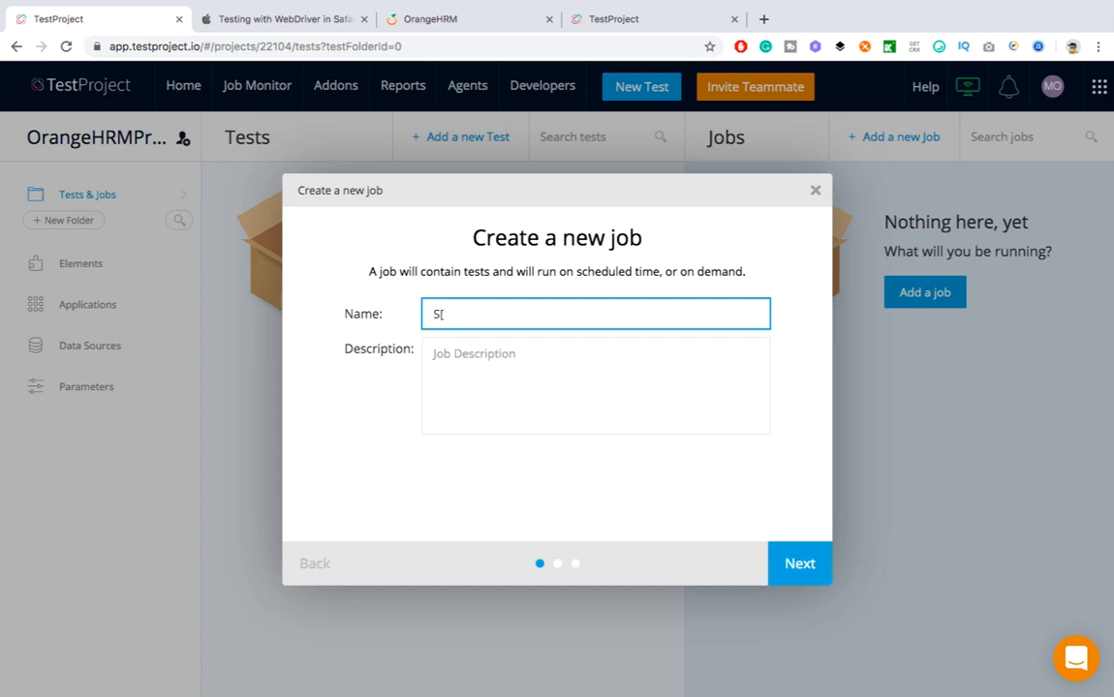
{"action": "type", "text": "roin"}
{"action": "left_click", "coordinate": [539, 410]}
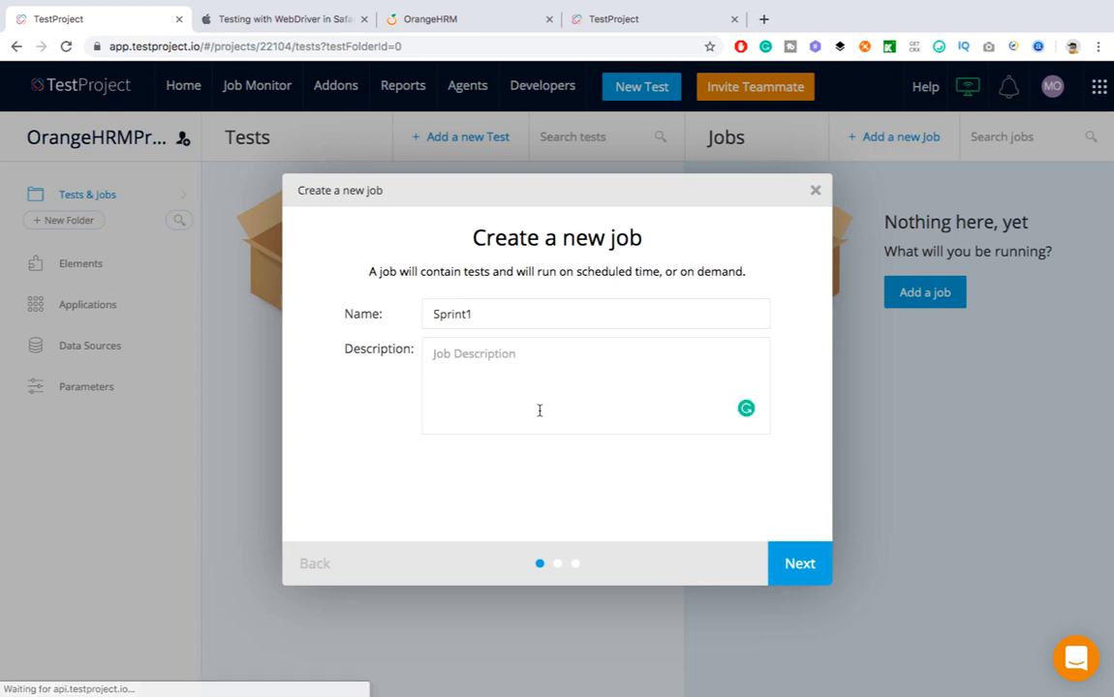
{"action": "type", "text": "All "}
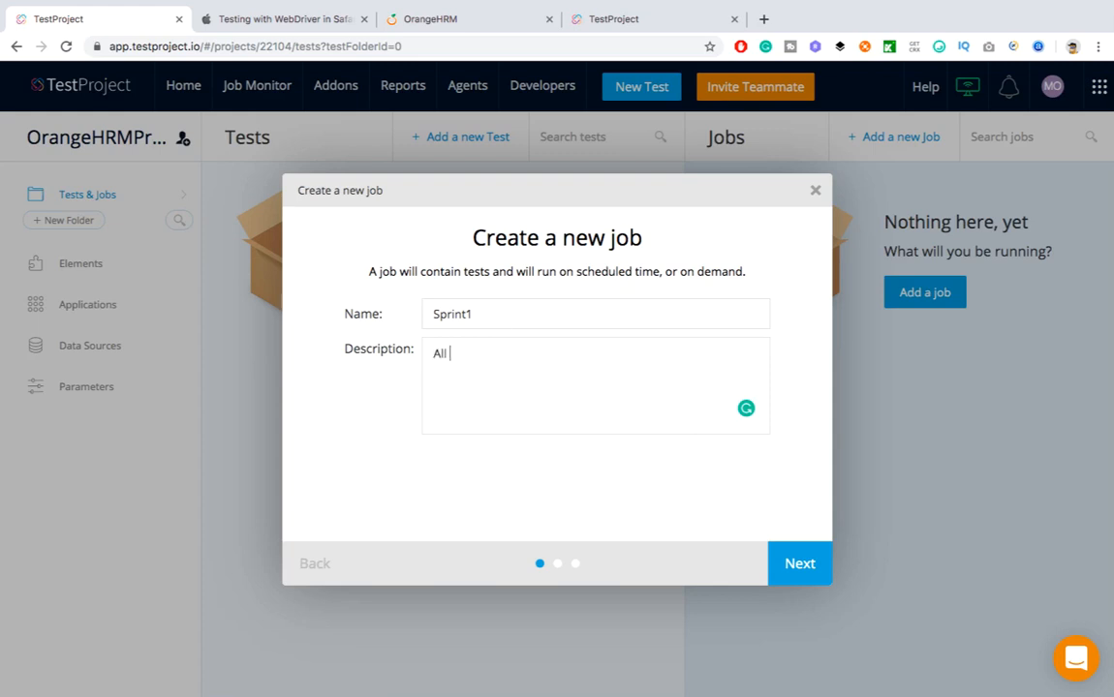
{"action": "type", "text": "new"}
{"action": "type", "text": "t will be executing"}
{"action": "type", "text": " in ihis"}
{"action": "left_click_drag", "start_coordinate": [508, 317], "coordinate": [372, 315]}
{"action": "key", "text": "super+c"}
{"action": "left_click", "coordinate": [651, 365]}
{"action": "key", "text": "super+v"}
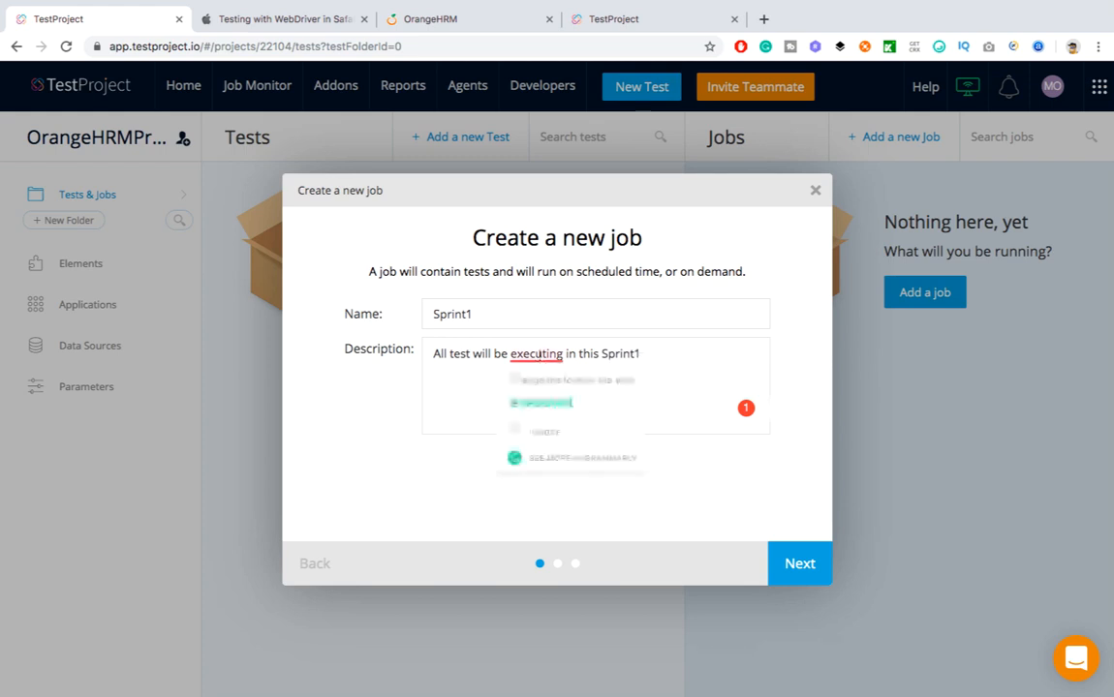
{"action": "left_click", "coordinate": [557, 402]}
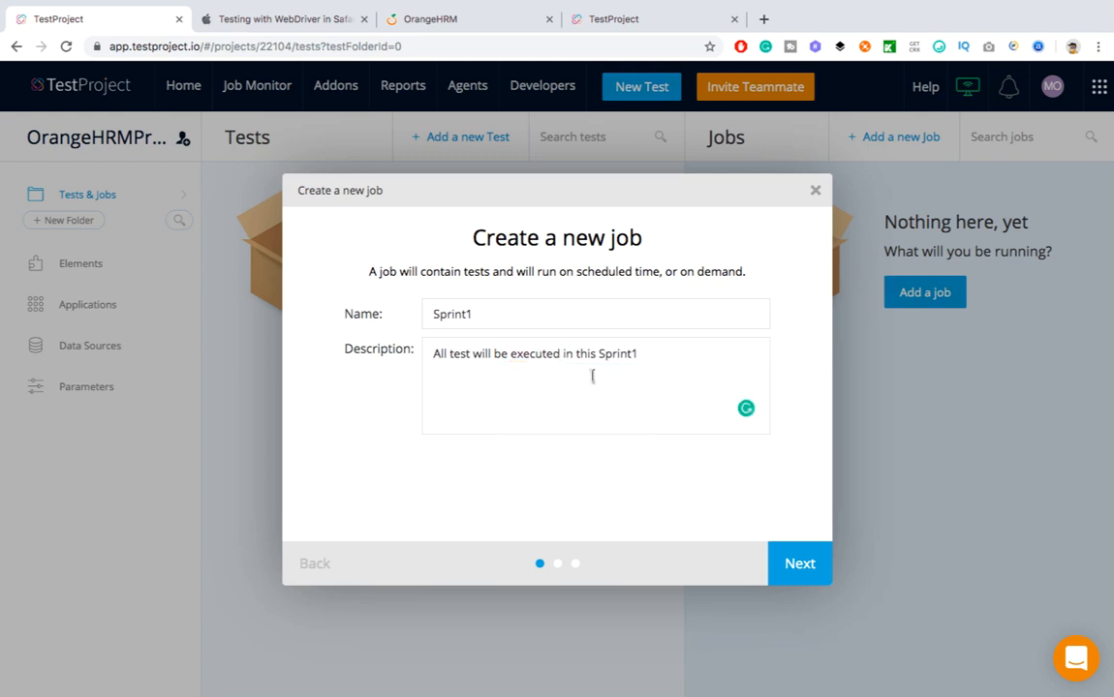
{"action": "key", "text": "BackSpace"}
{"action": "key", "text": "BackSpace"}
{"action": "type", "text": "ing"}
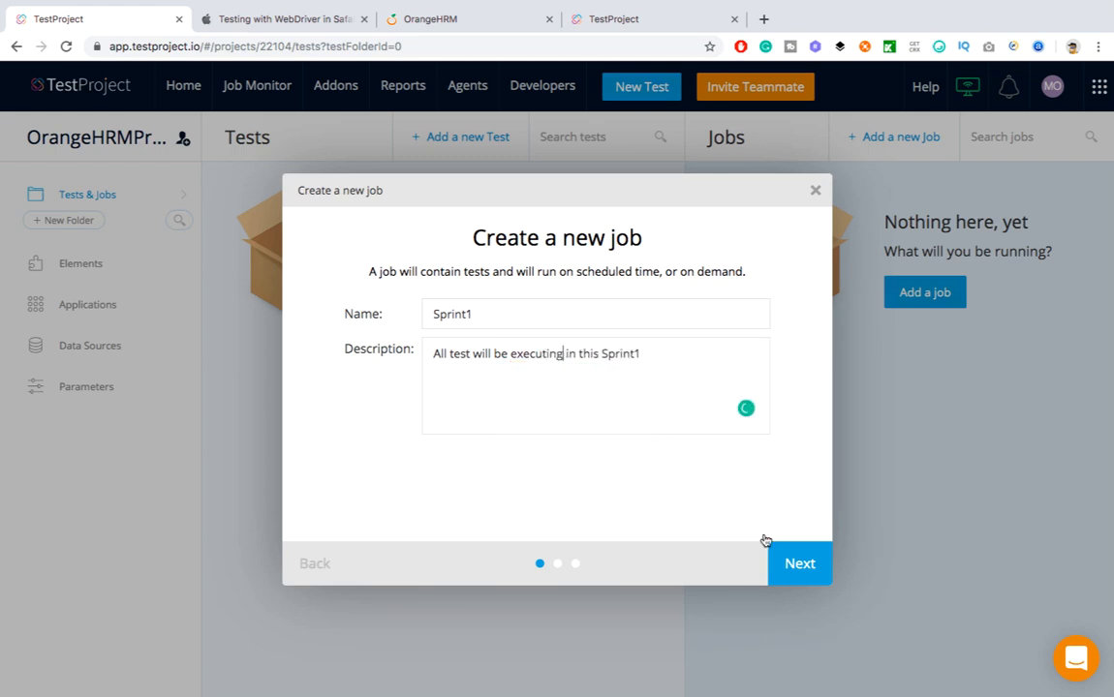
Make Sprint1 a web job that runs on the Mac agent
{"action": "left_click", "coordinate": [802, 569]}
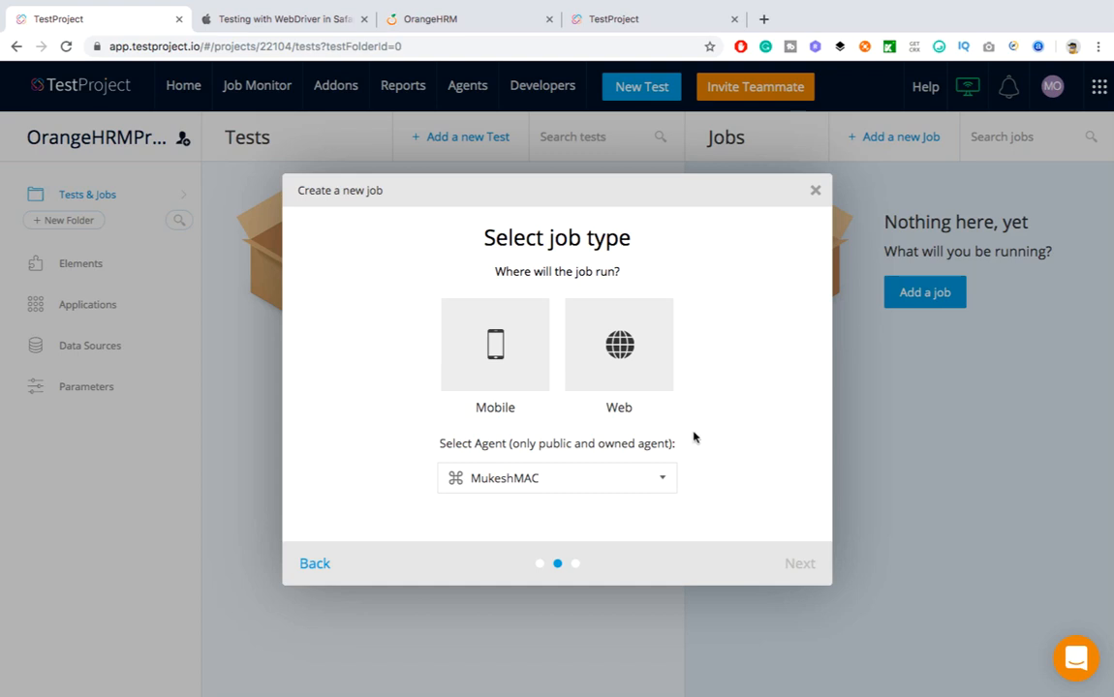
{"action": "left_click", "coordinate": [649, 383]}
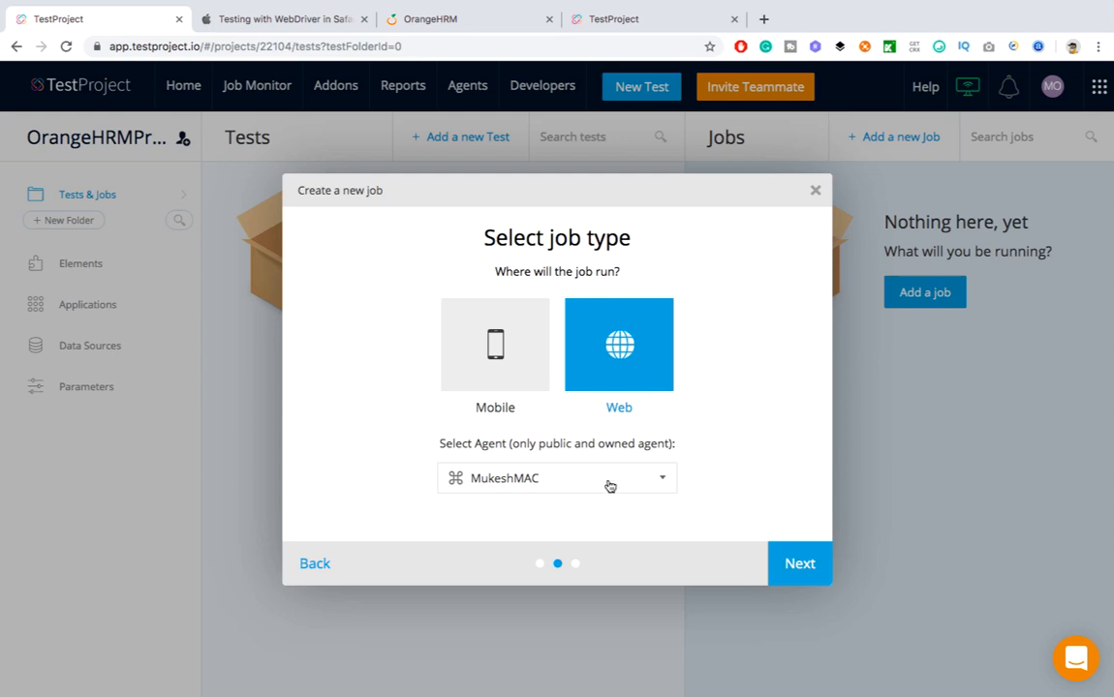
{"action": "left_click", "coordinate": [606, 484]}
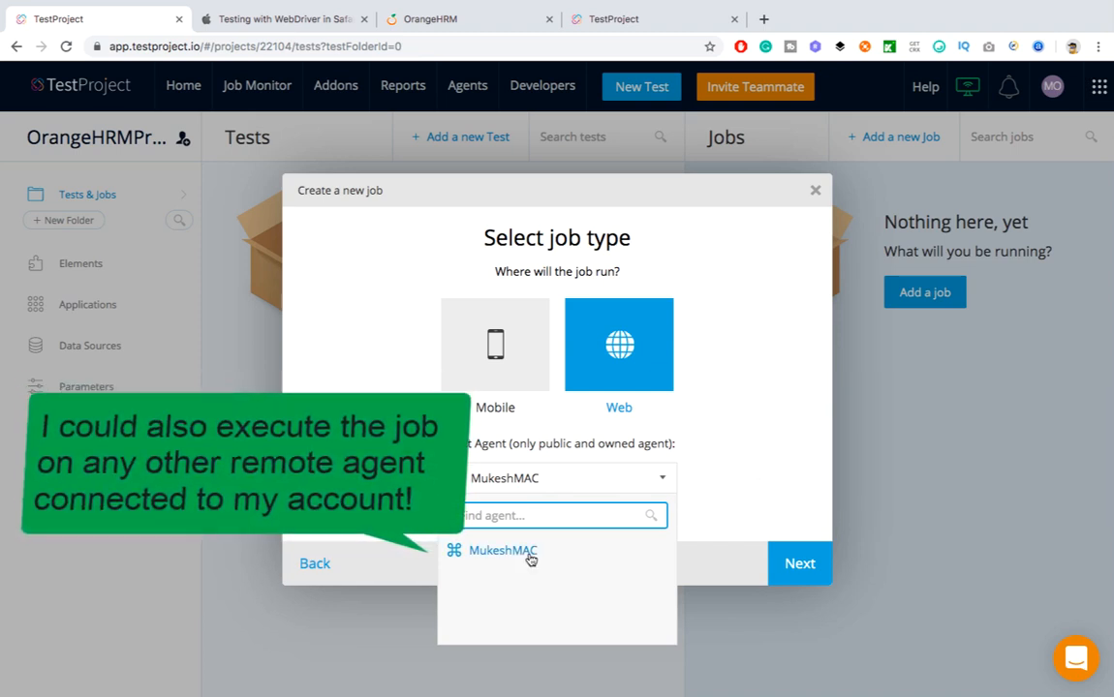
{"action": "left_click", "coordinate": [497, 552]}
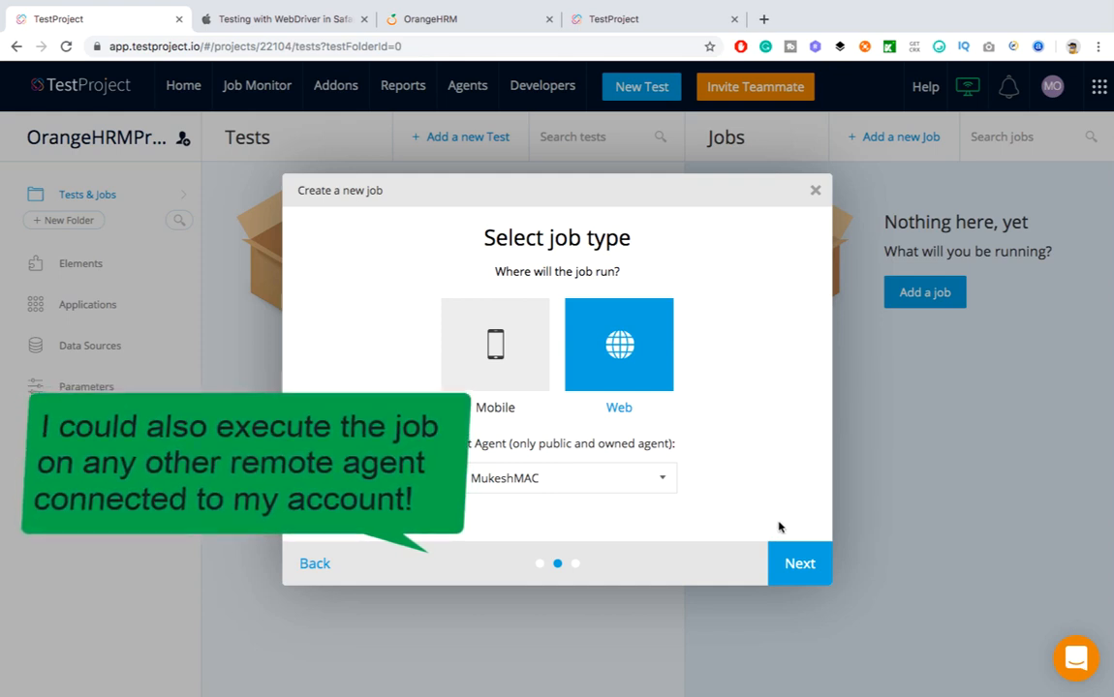
{"action": "left_click", "coordinate": [802, 563]}
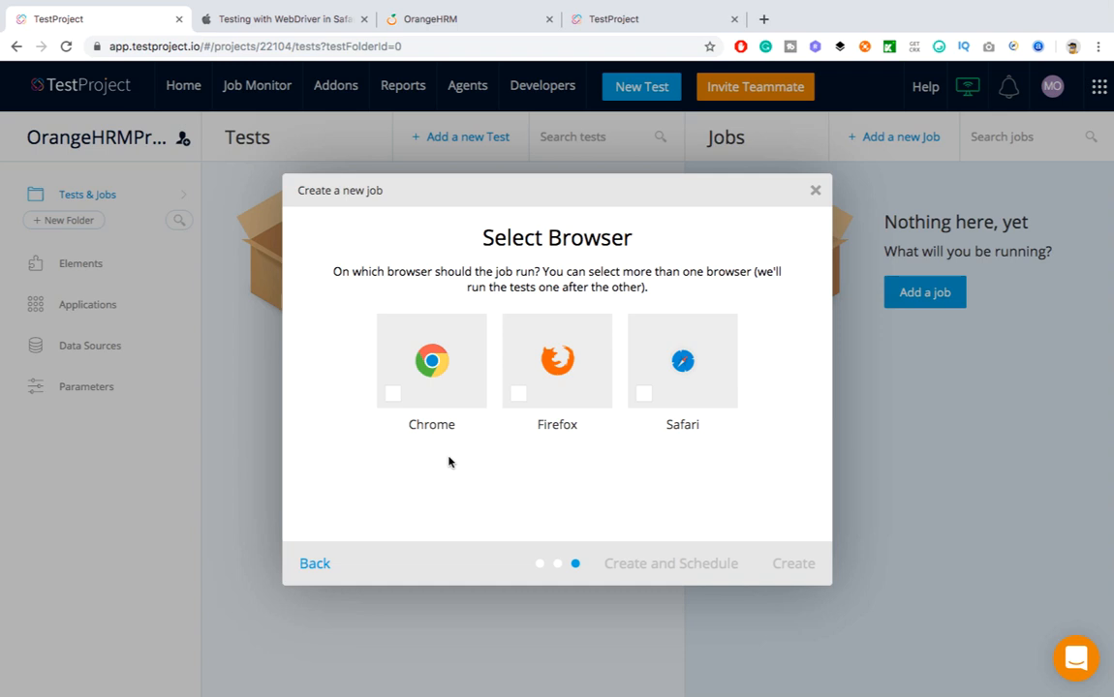
Create Sprint1 with Chrome, Firefox and Safari selected, then glance at its options menu
{"action": "left_click", "coordinate": [394, 394]}
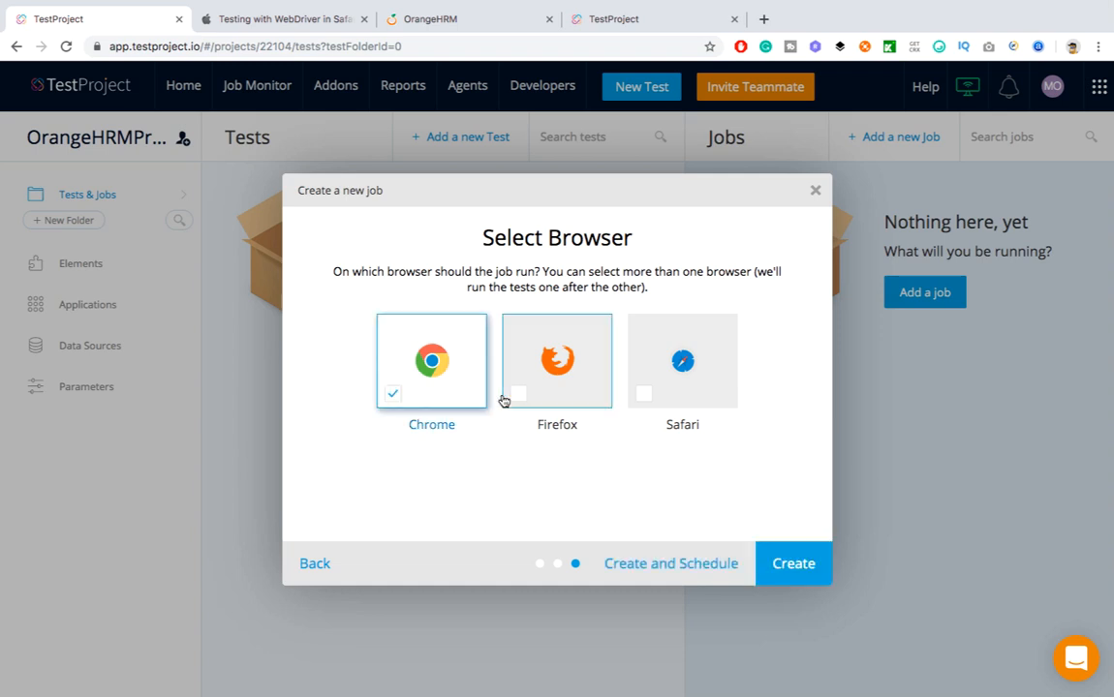
{"action": "left_click", "coordinate": [518, 400]}
{"action": "left_click", "coordinate": [644, 397]}
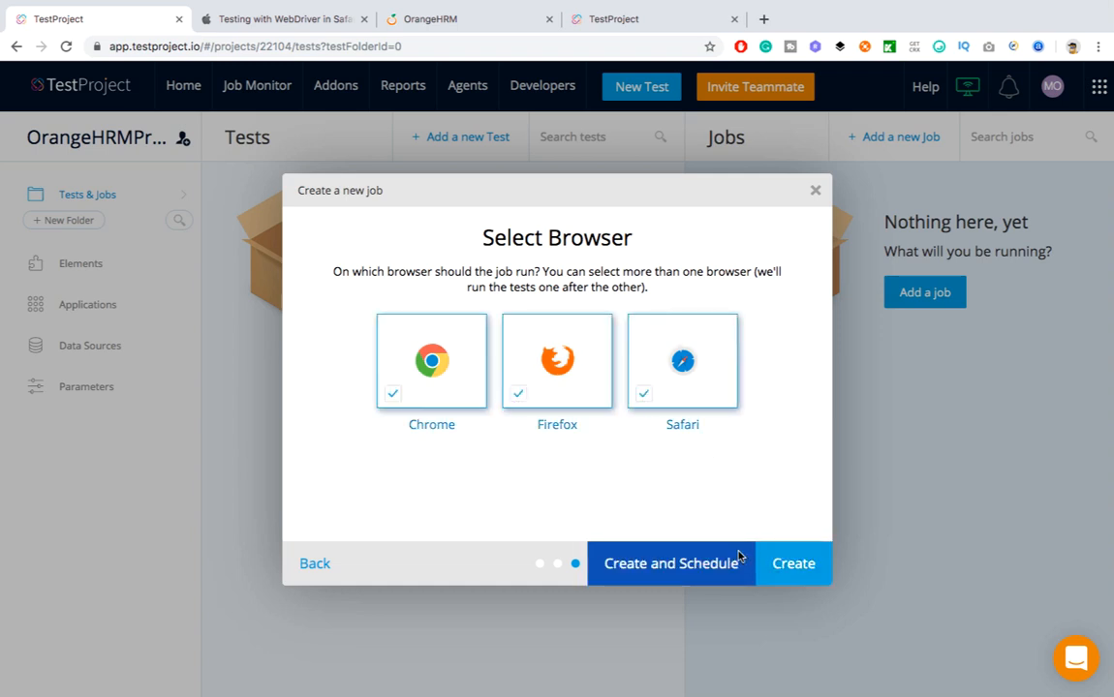
{"action": "left_click", "coordinate": [798, 561]}
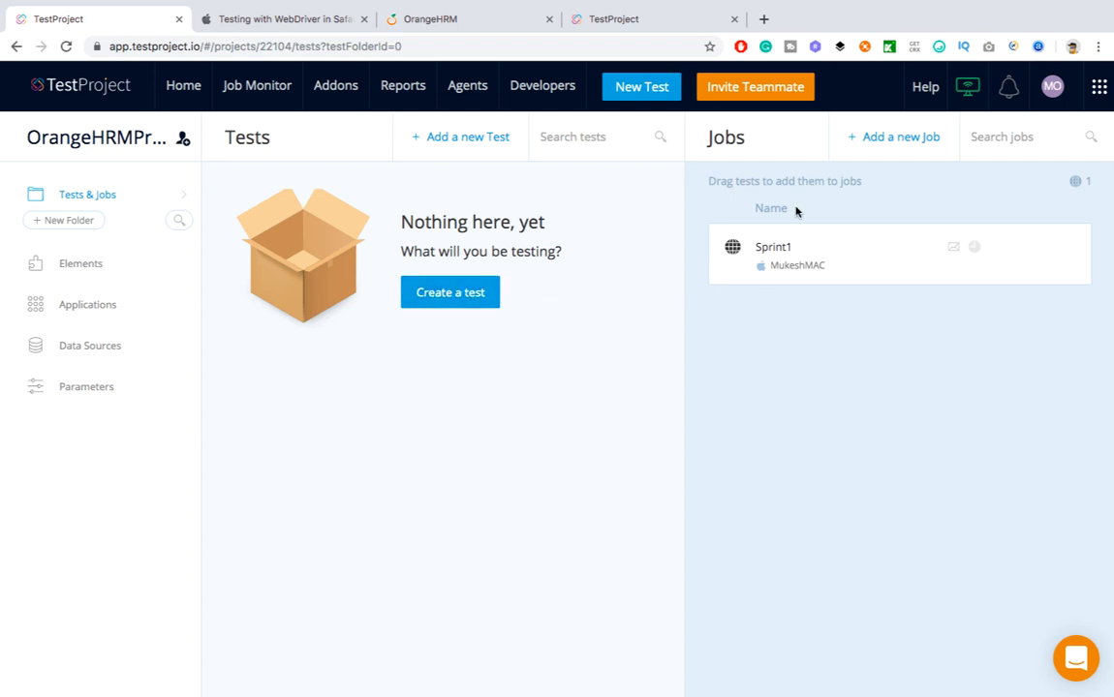
{"action": "left_click", "coordinate": [1067, 247]}
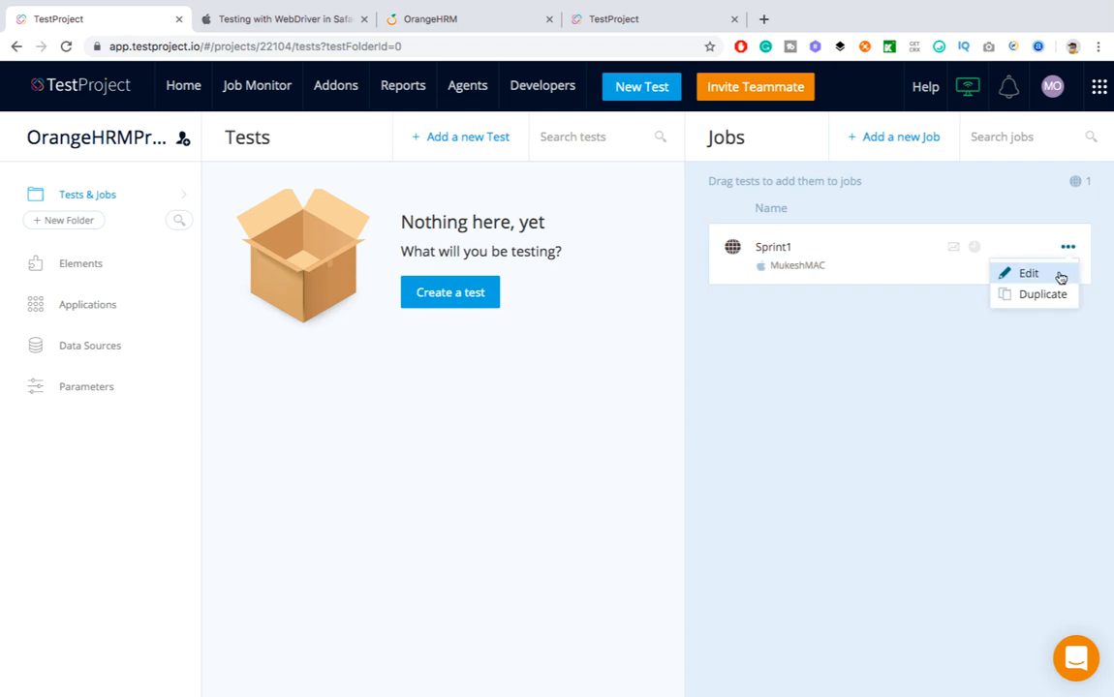
{"action": "left_click", "coordinate": [1034, 354]}
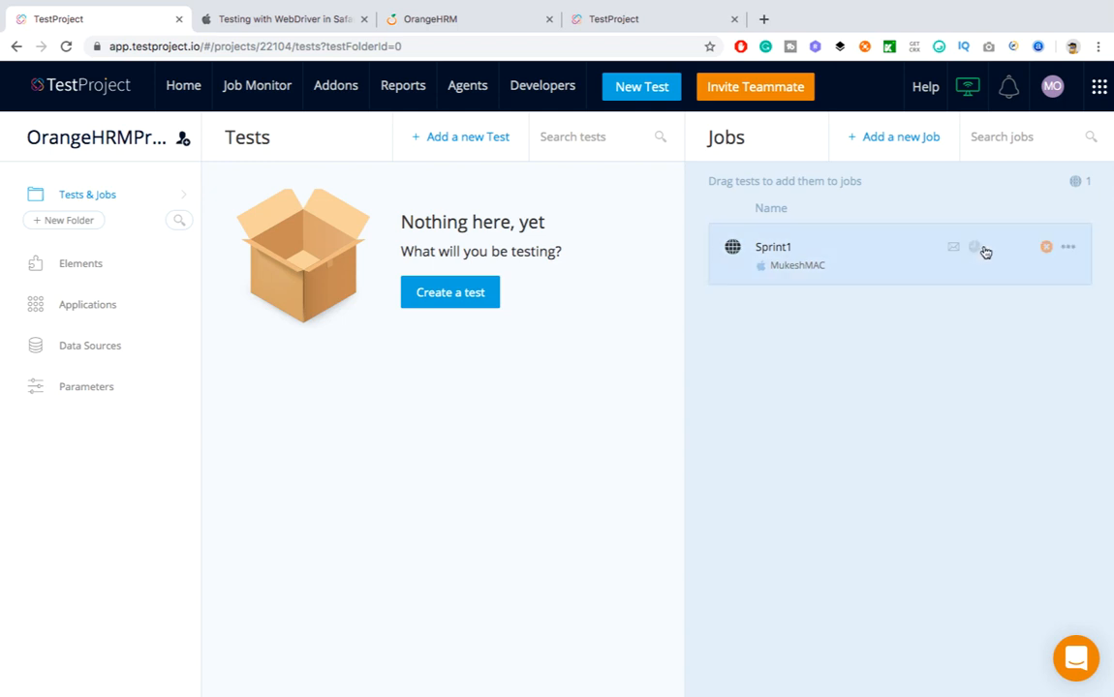
{"action": "left_click", "coordinate": [975, 248]}
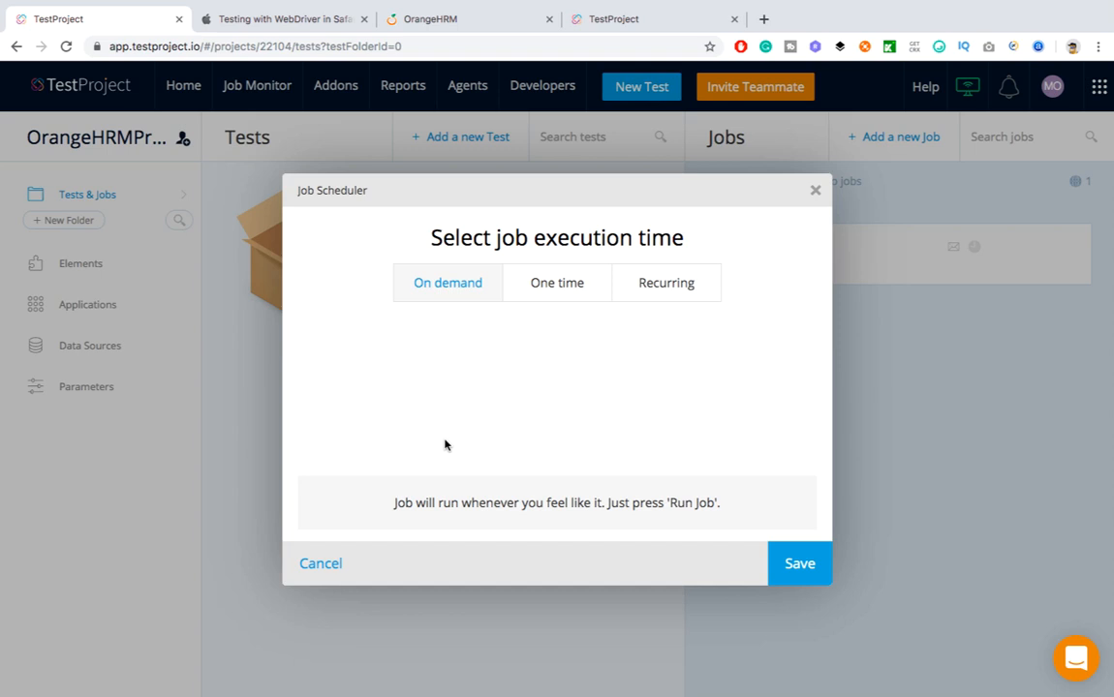
{"action": "left_click", "coordinate": [556, 282]}
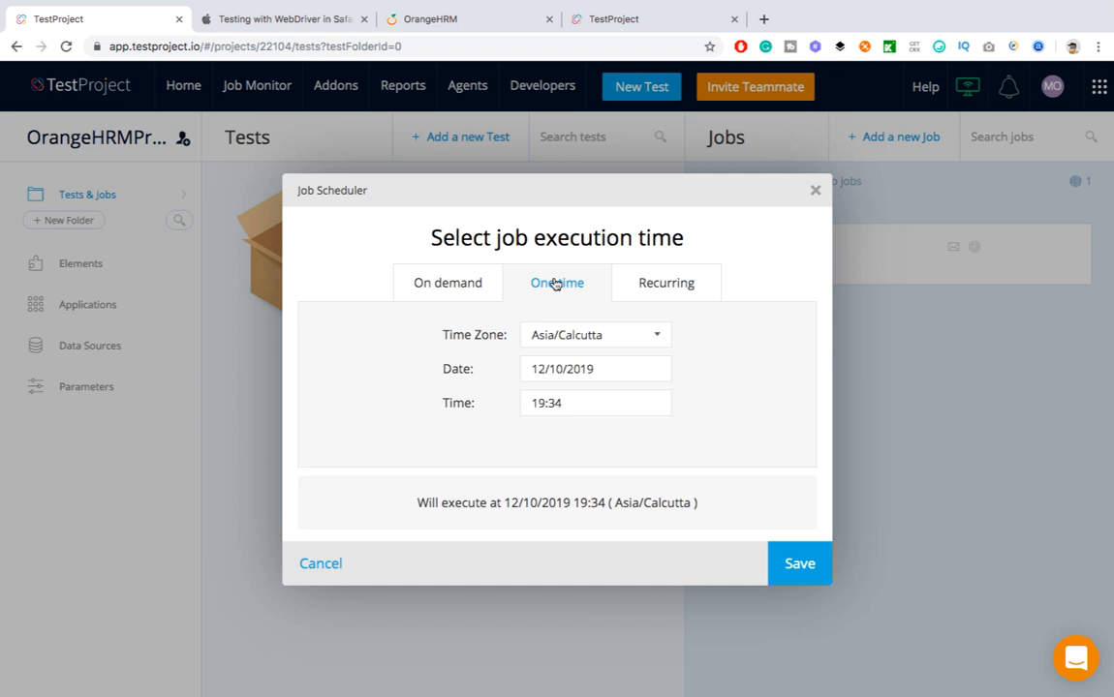
{"action": "left_click", "coordinate": [667, 289]}
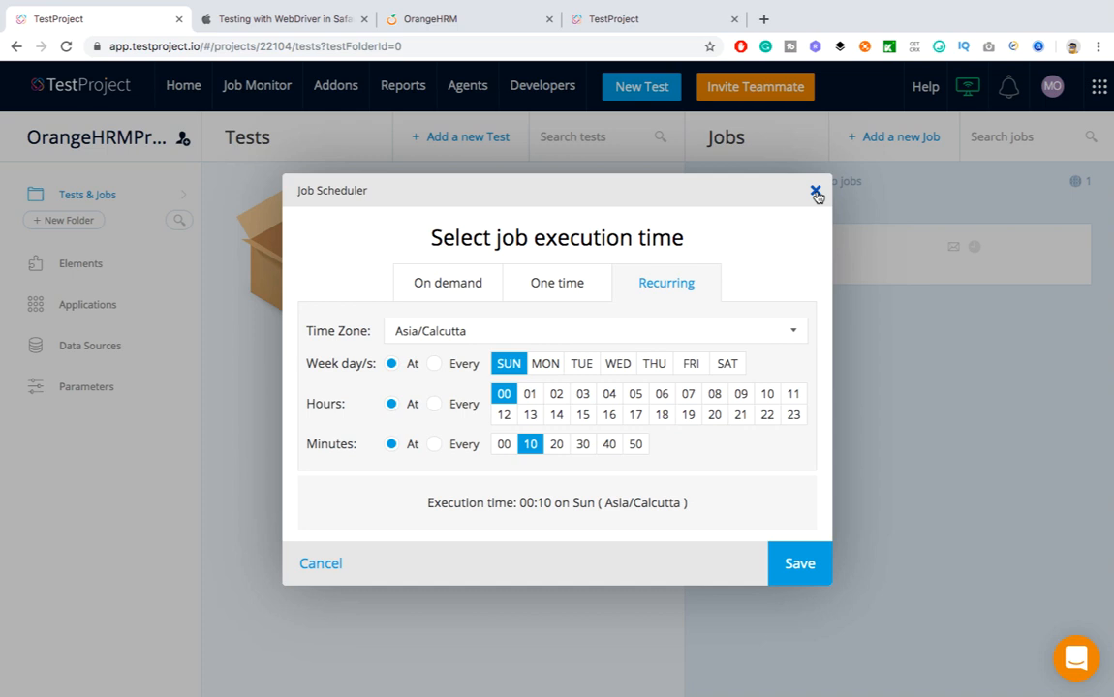
{"action": "left_click", "coordinate": [816, 193]}
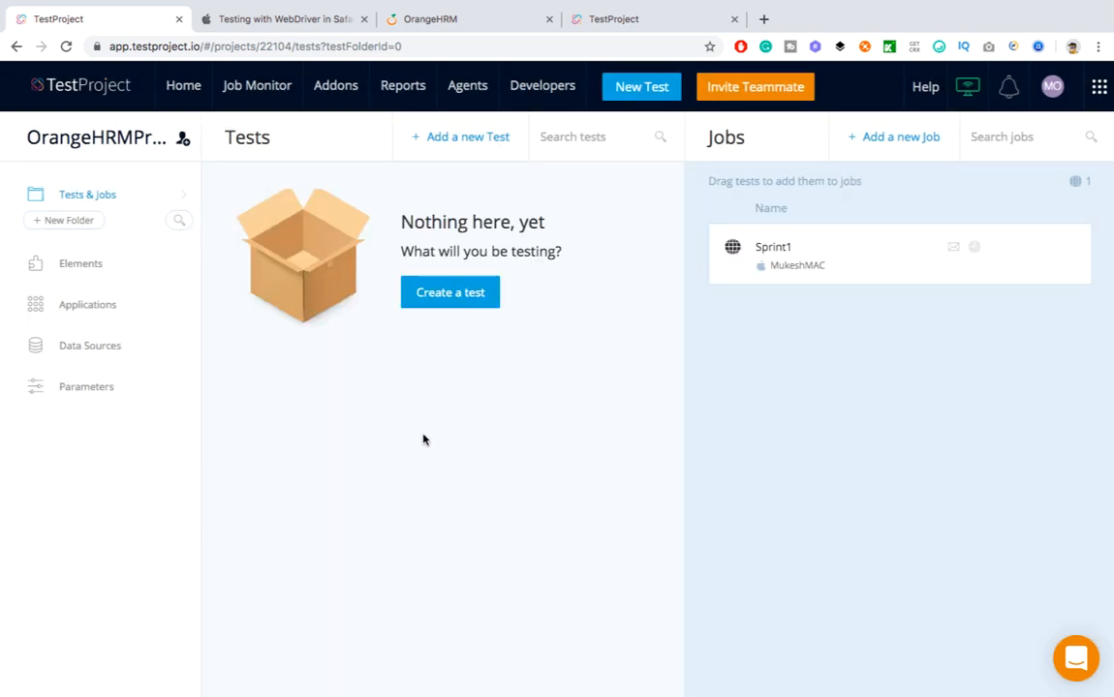
Start a new web test and copy the OrangeHRM login page address
{"action": "left_click", "coordinate": [472, 303]}
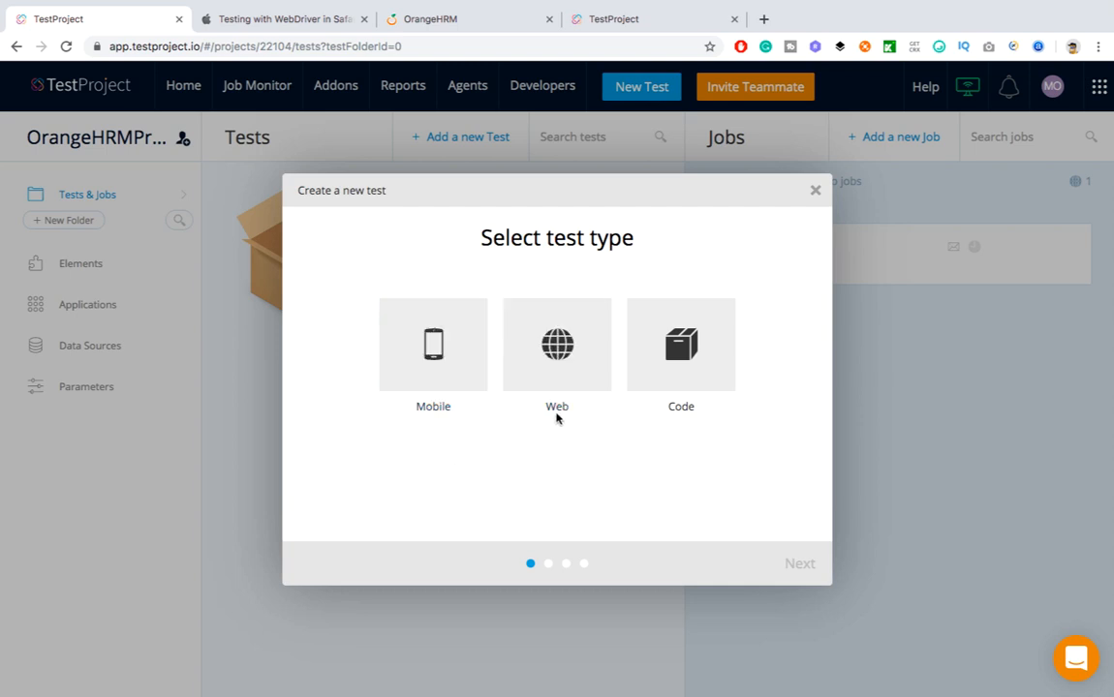
{"action": "left_click", "coordinate": [579, 380]}
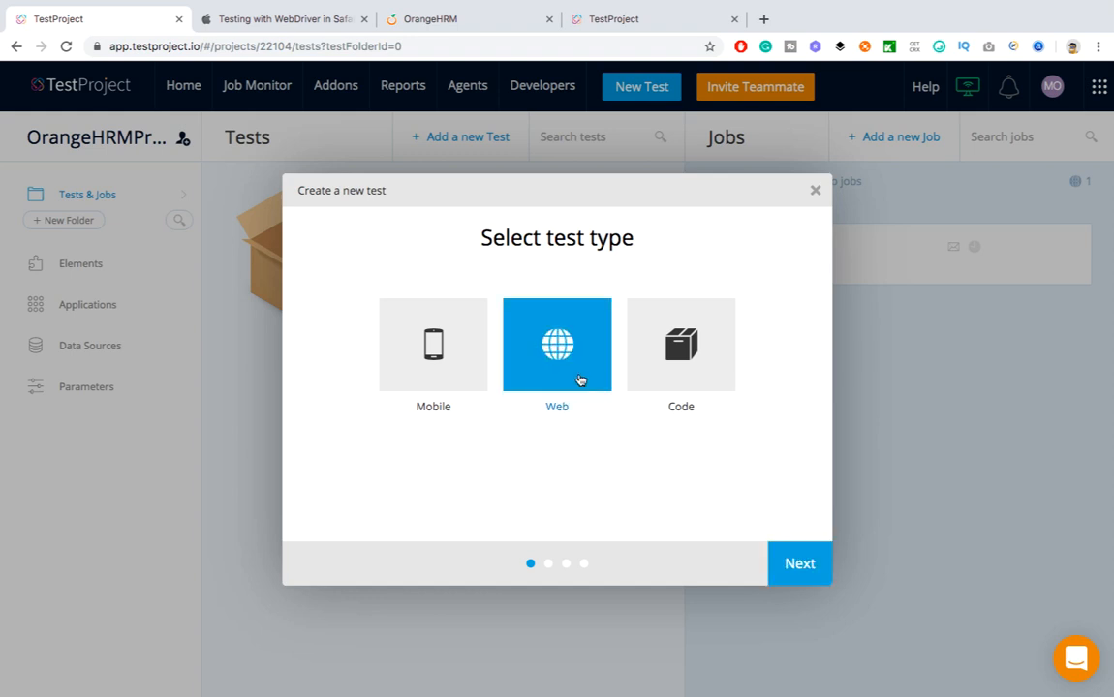
{"action": "left_click", "coordinate": [795, 566]}
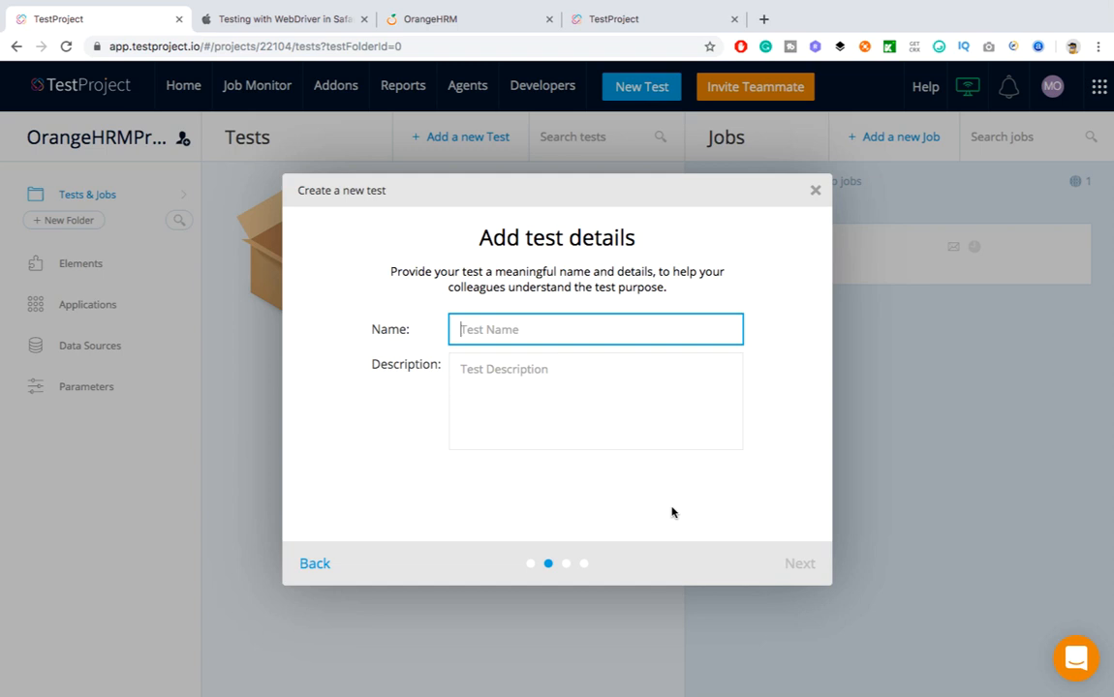
{"action": "left_click", "coordinate": [492, 21]}
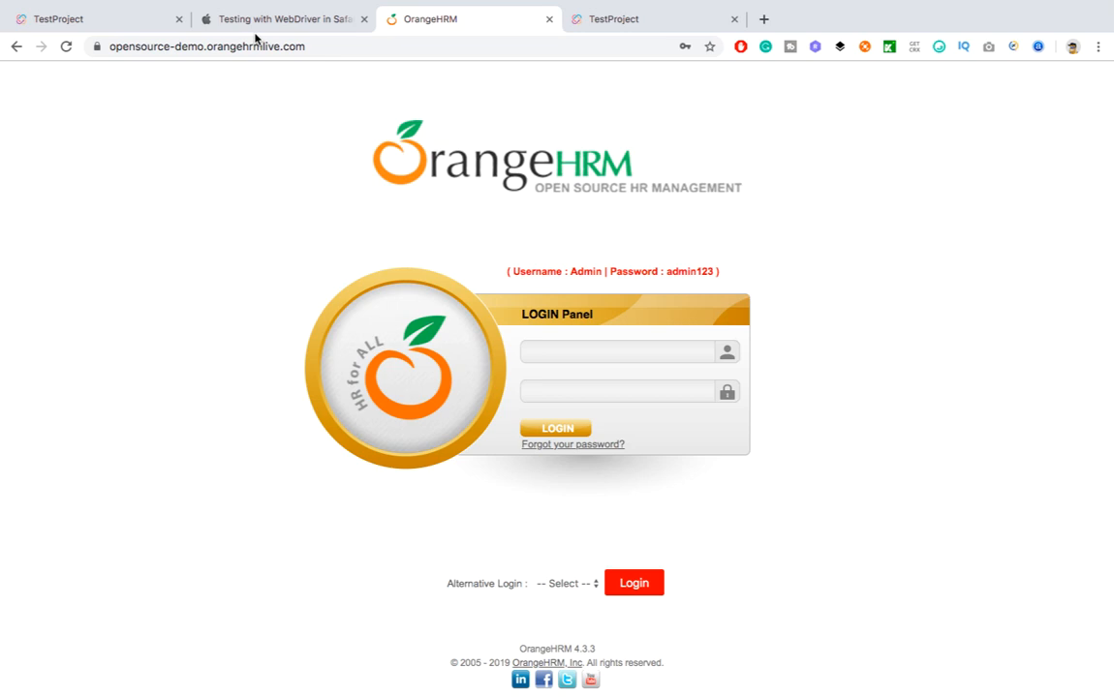
{"action": "left_click", "coordinate": [284, 48]}
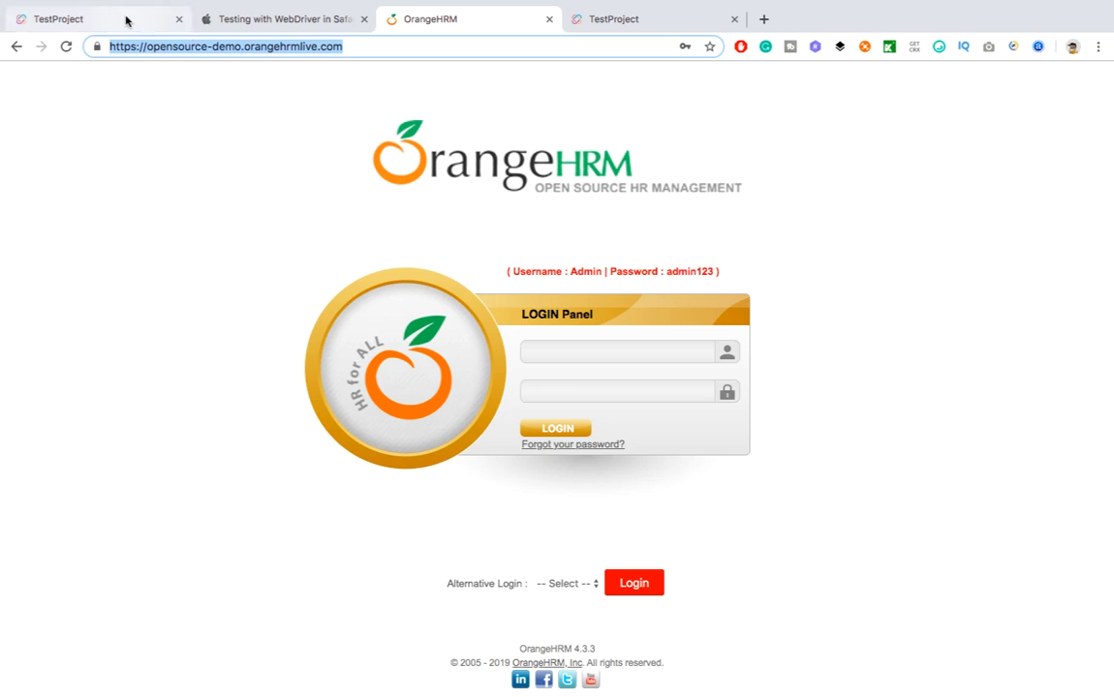
{"action": "left_click", "coordinate": [124, 20]}
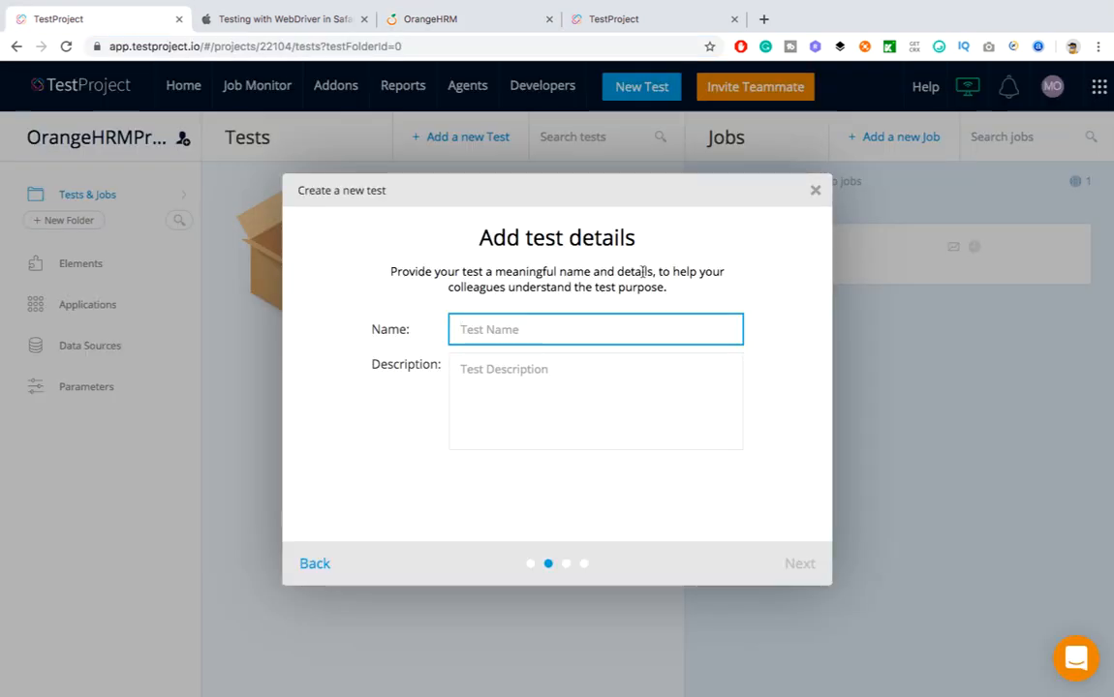
Name the test LoginHRM with the description 'This test case will verify login fun'
{"action": "type", "text": "Logint"}
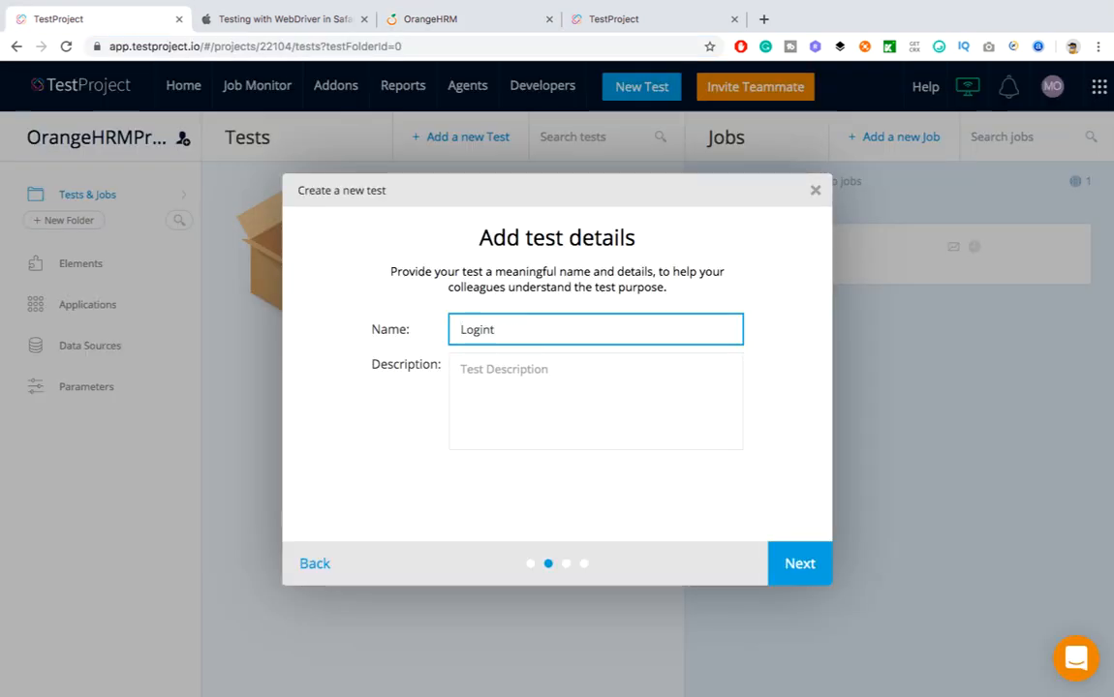
{"action": "key", "text": "BackSpace"}
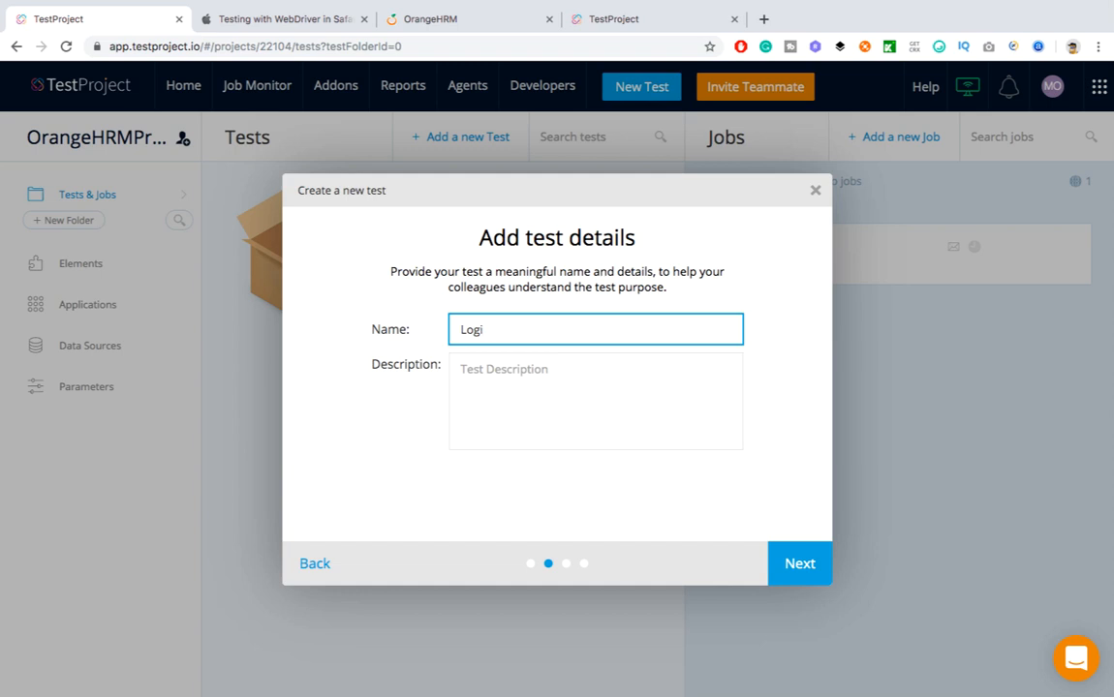
{"action": "type", "text": "nHRM"}
{"action": "left_click", "coordinate": [667, 381]}
{"action": "type", "text": "This "}
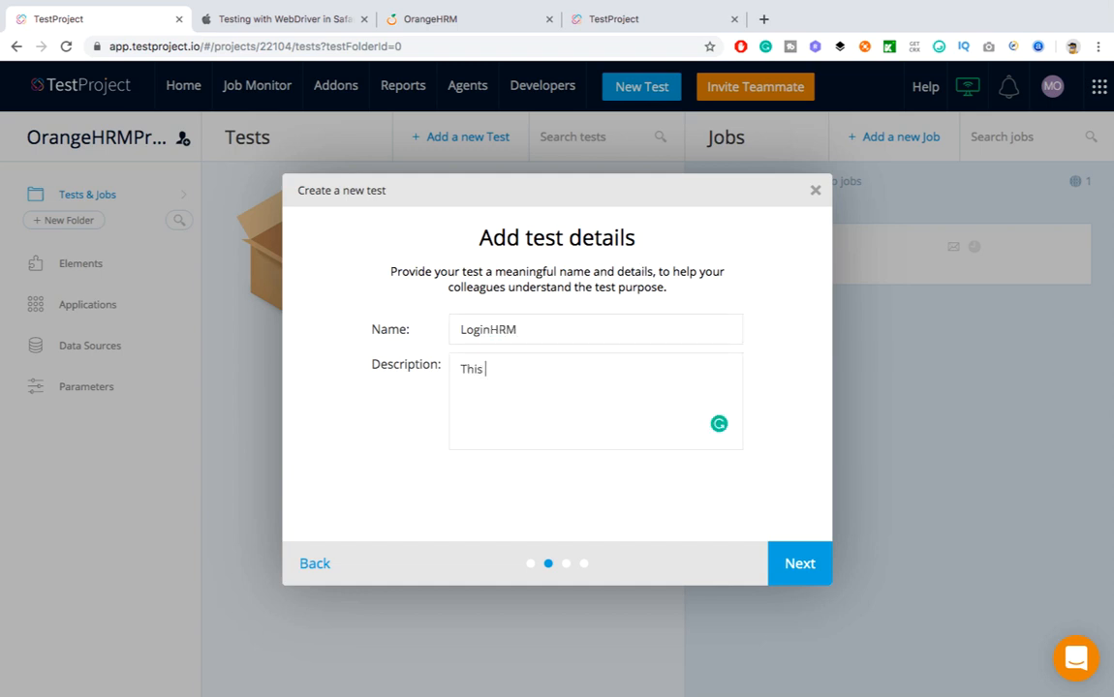
{"action": "type", "text": "test case willv"}
{"action": "key", "text": "BackSpace"}
{"action": "type", "text": "veri"}
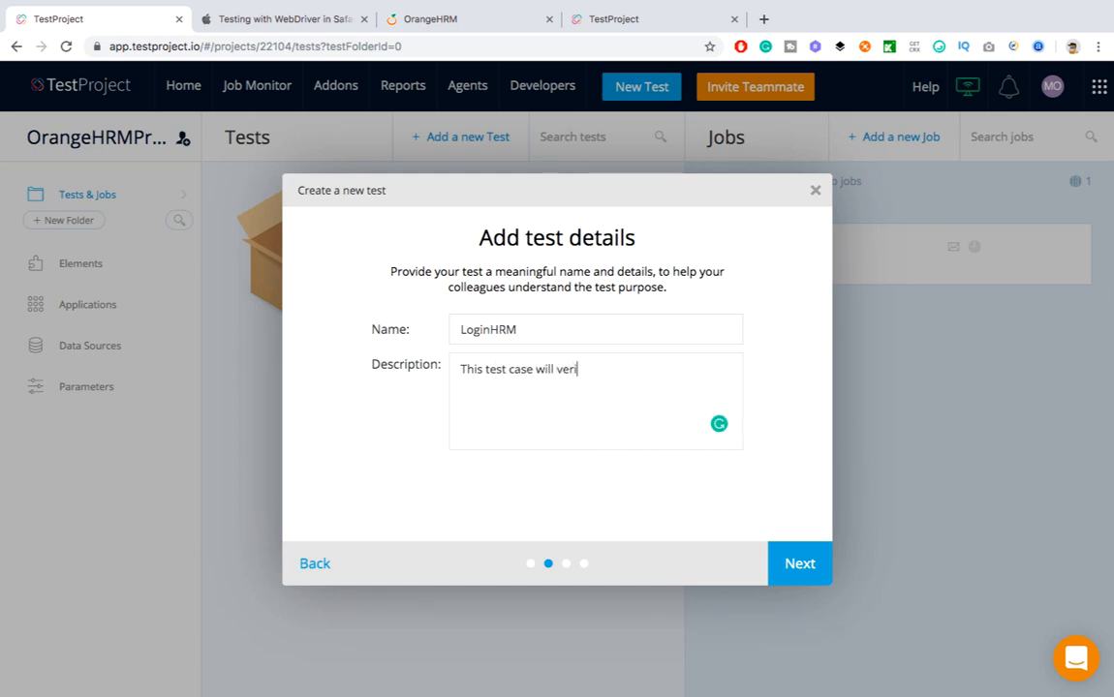
{"action": "type", "text": "fy login fun"}
{"action": "left_click", "coordinate": [808, 564]}
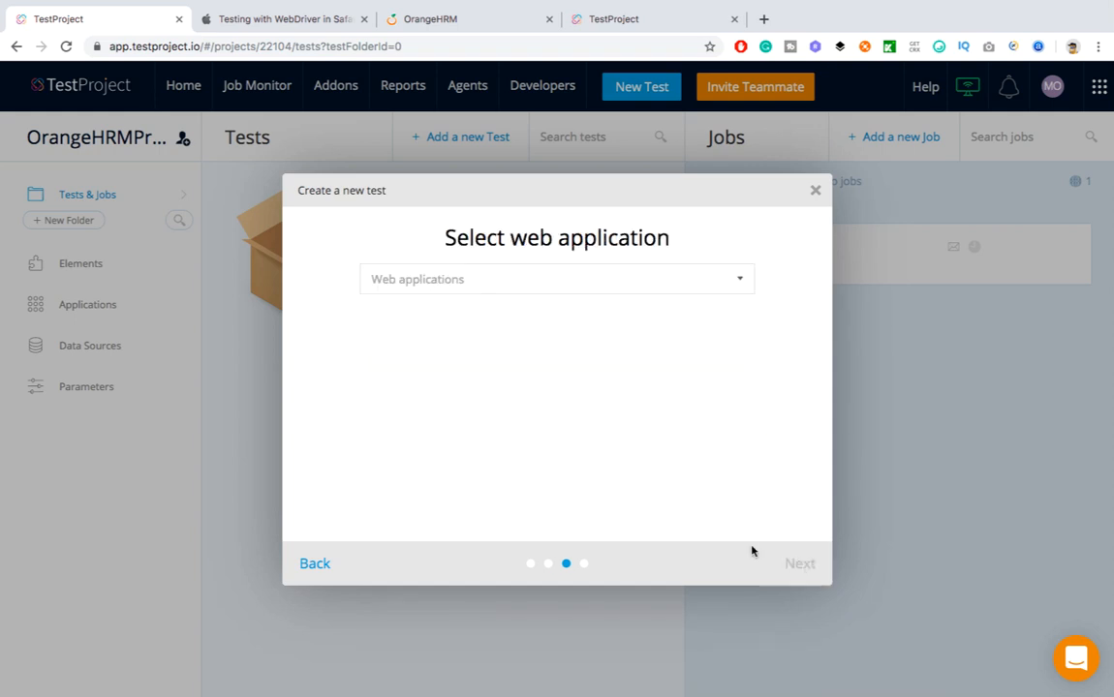
Add and select a web application named CRM with the copied OrangeHRM URL
{"action": "left_click", "coordinate": [541, 280]}
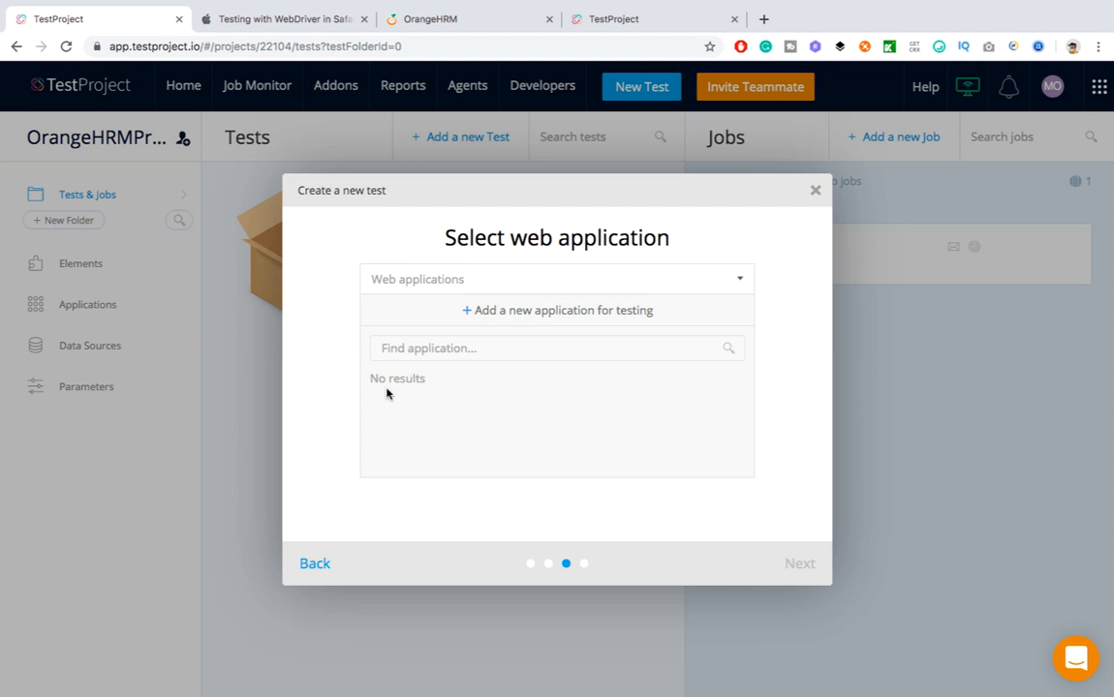
{"action": "left_click", "coordinate": [560, 312]}
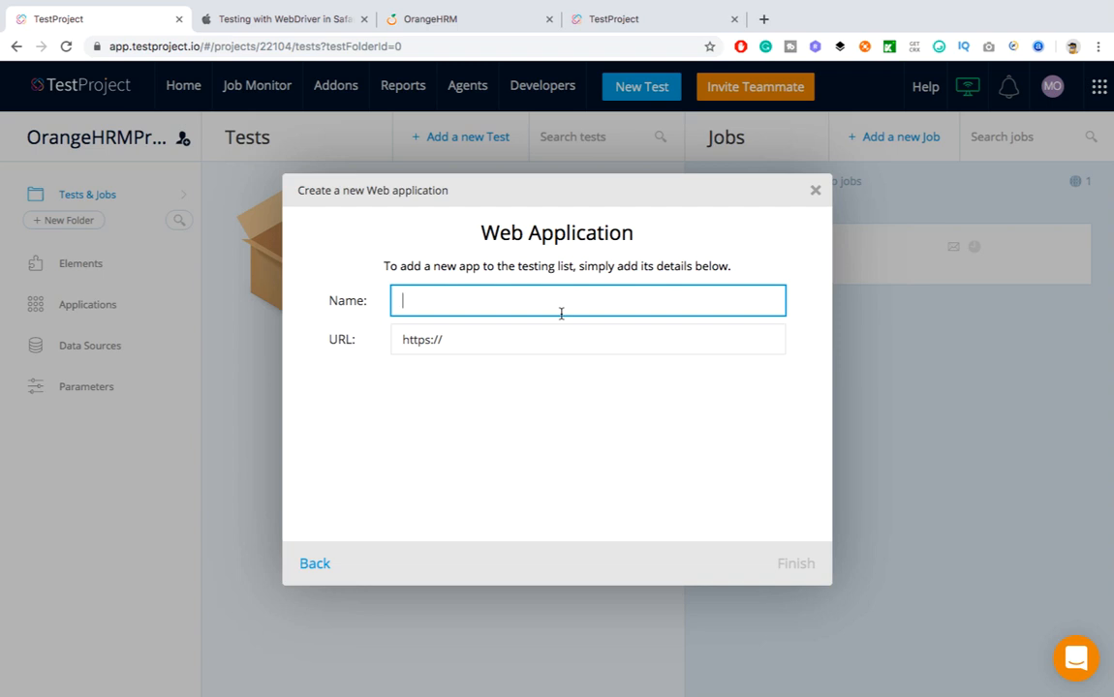
{"action": "type", "text": "HRM"}
{"action": "key", "text": "BackSpace"}
{"action": "key", "text": "BackSpace"}
{"action": "key", "text": "BackSpace"}
{"action": "type", "text": "CRM"}
{"action": "left_click", "coordinate": [490, 346]}
{"action": "left_click_drag", "start_coordinate": [490, 346], "coordinate": [311, 320]}
{"action": "type", "text": "https://opensource-demo.orangehrmlive.com"}
{"action": "left_click", "coordinate": [786, 566]}
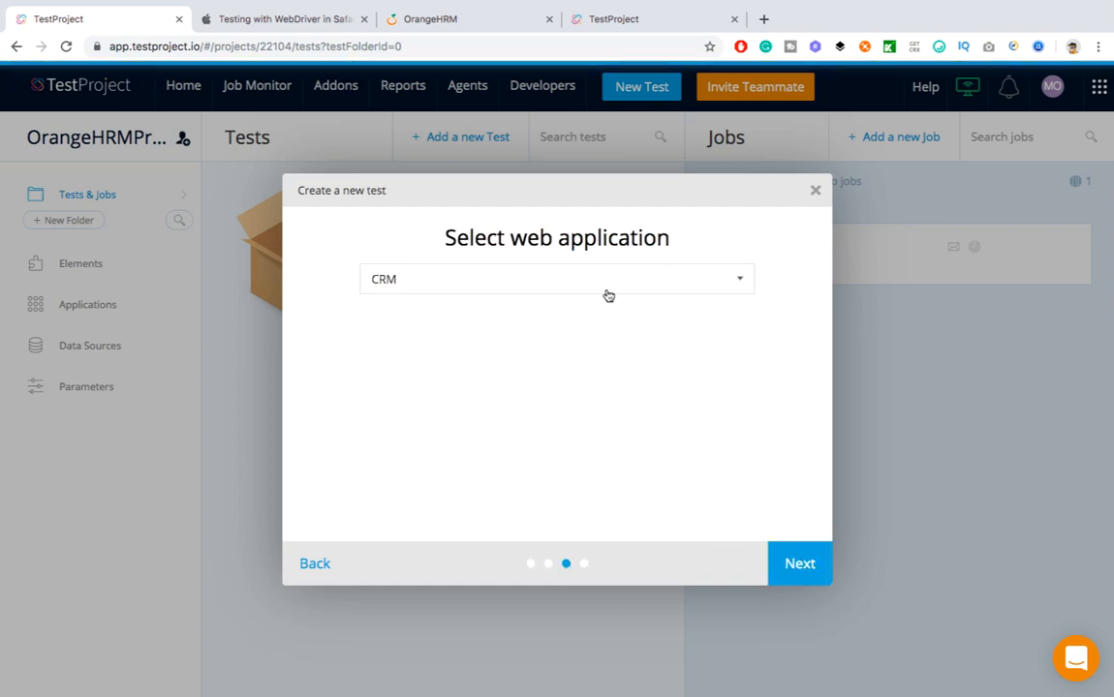
{"action": "left_click", "coordinate": [585, 288]}
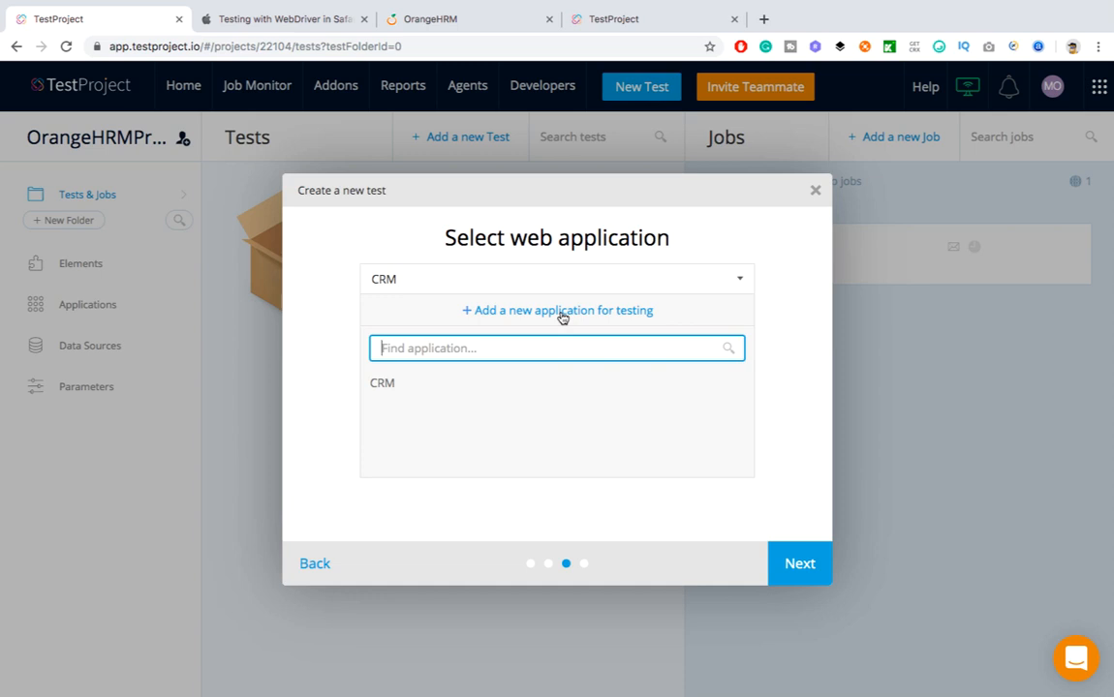
{"action": "left_click", "coordinate": [800, 564]}
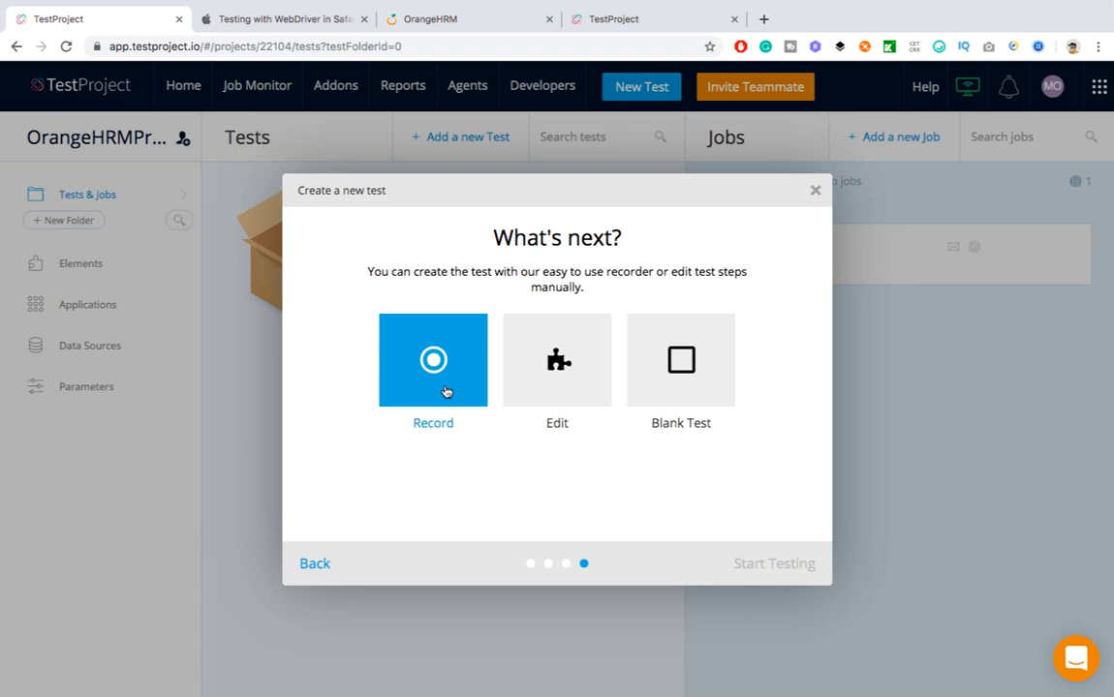
Record LoginHRM in a new Chrome window on the OrangeHRM login page, dismissing the disk-full notification
{"action": "left_click", "coordinate": [446, 391]}
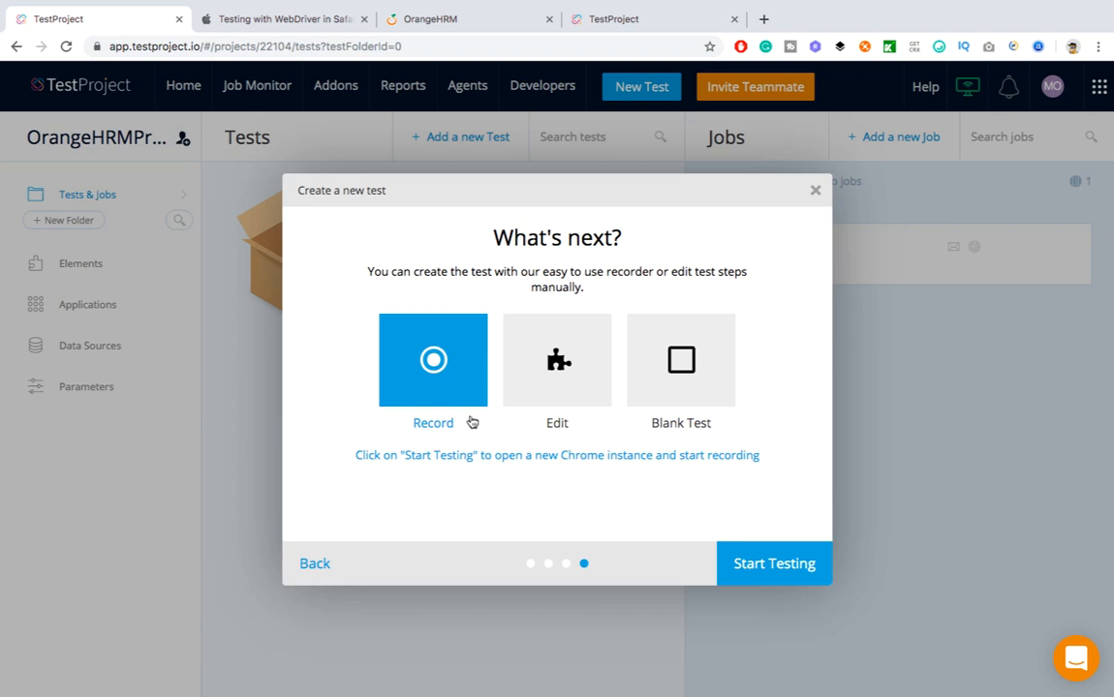
{"action": "left_click", "coordinate": [786, 573]}
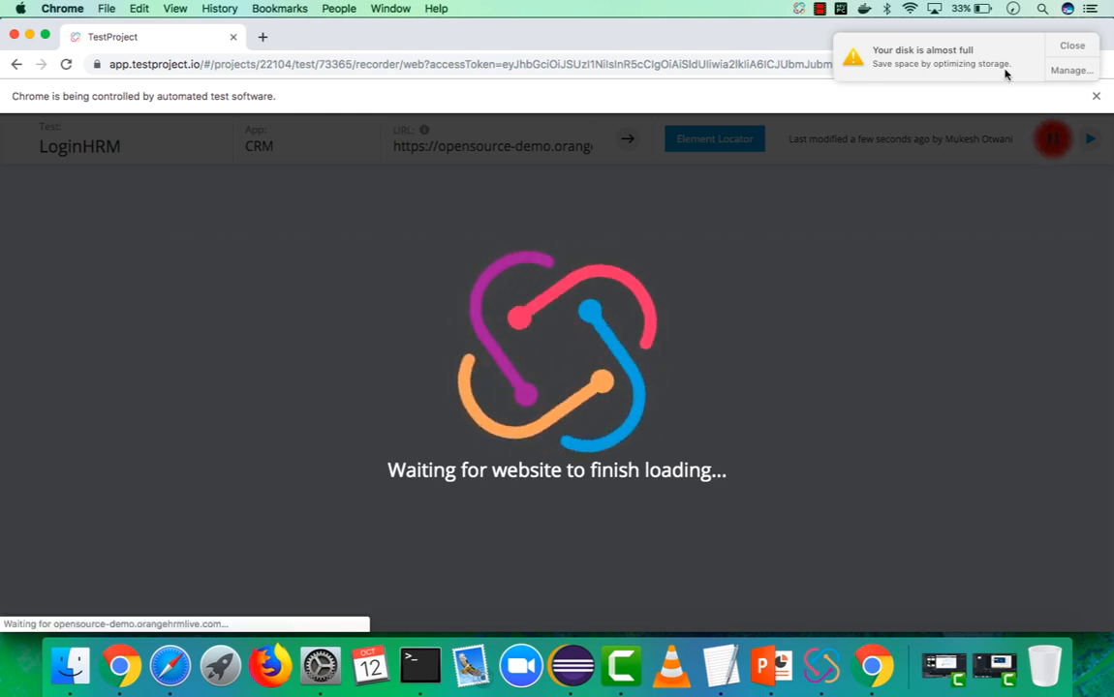
{"action": "left_click", "coordinate": [1070, 46]}
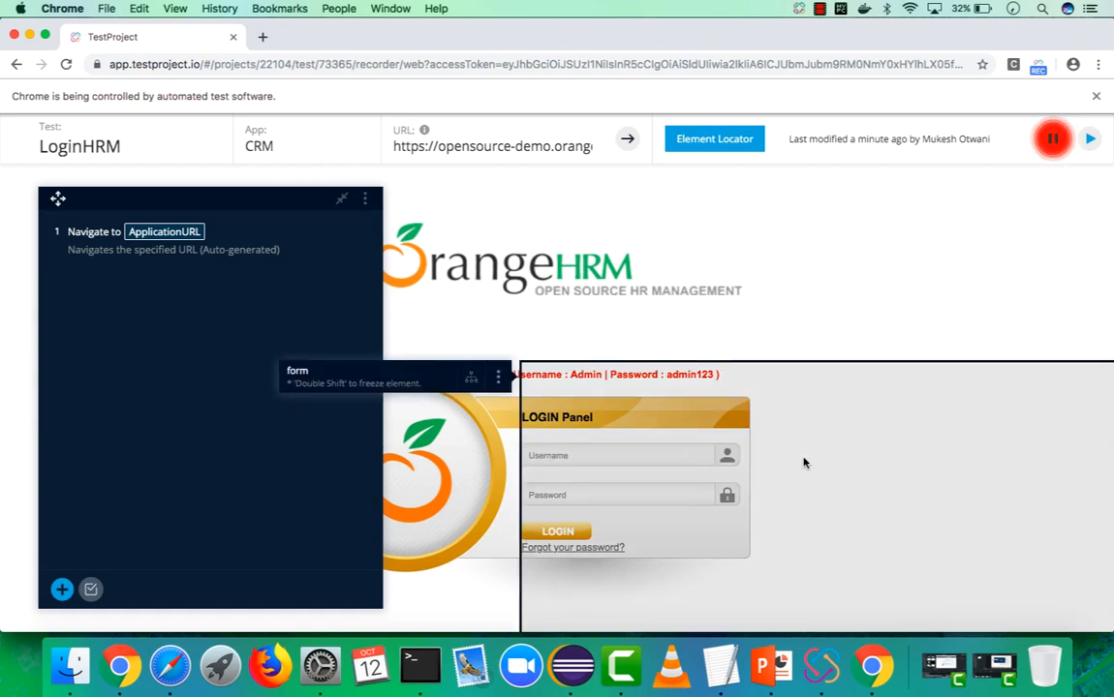
Record entering the demo username and password and pressing LOGIN, then close the recorder window
{"action": "left_click", "coordinate": [625, 454]}
{"action": "type", "text": "Admin"}
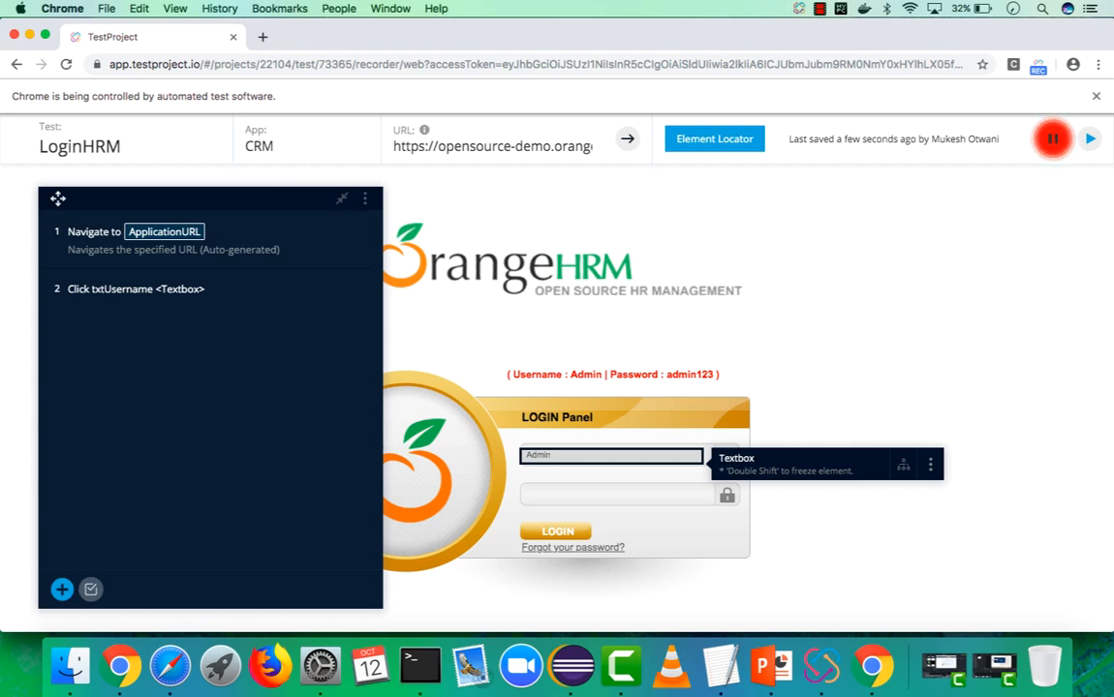
{"action": "left_click", "coordinate": [584, 495]}
{"action": "type", "text": "admin123"}
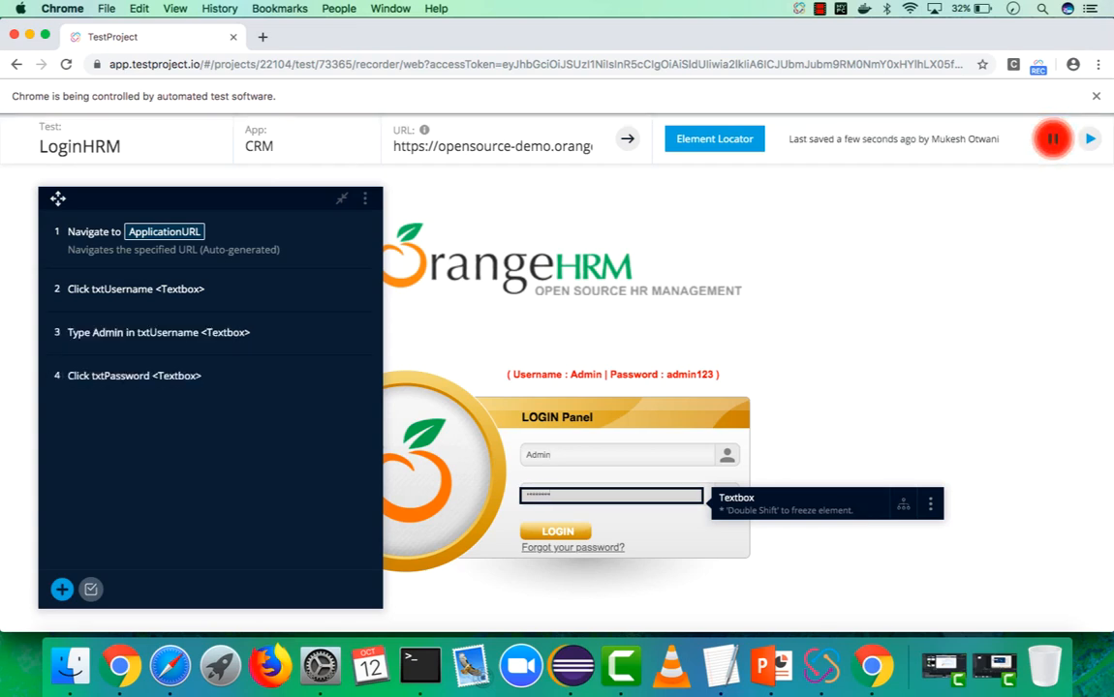
{"action": "left_click", "coordinate": [554, 534]}
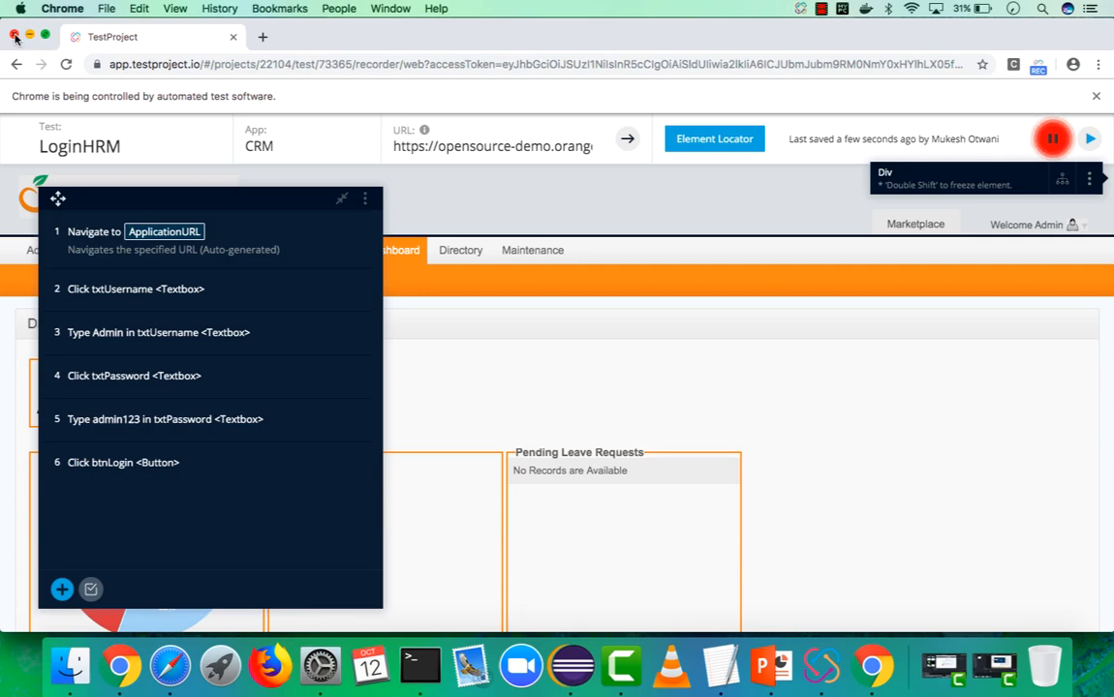
{"action": "left_click", "coordinate": [14, 36]}
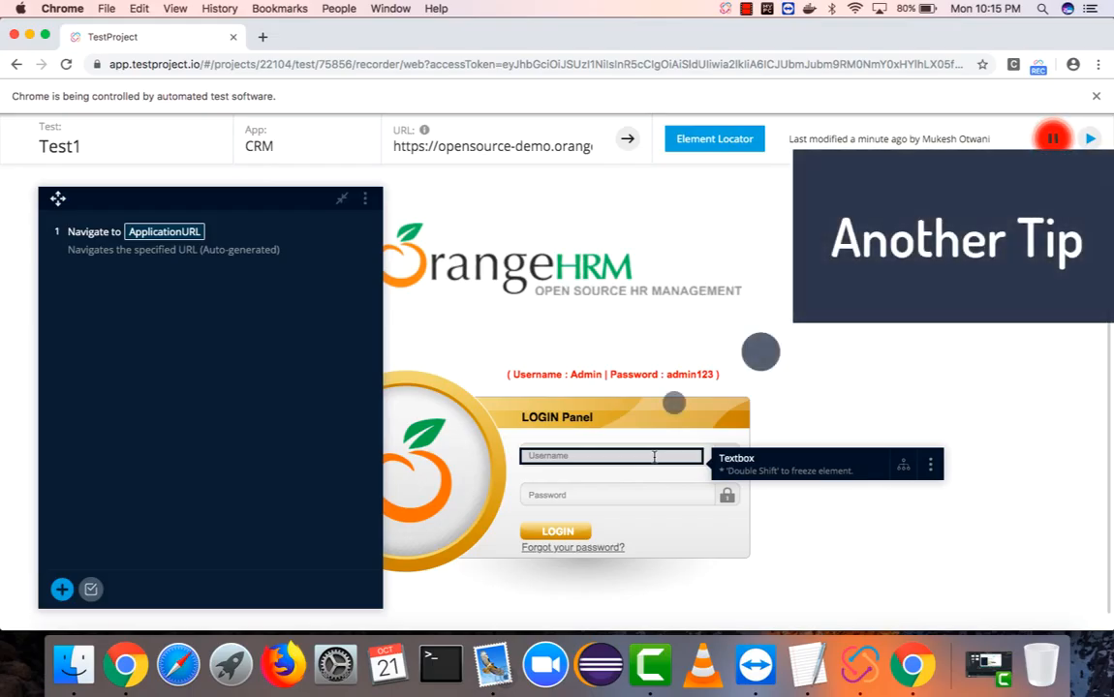
Browse the Username textbox's Actions, Validations and Attributes options, then return to TestProject
{"action": "left_click", "coordinate": [654, 456]}
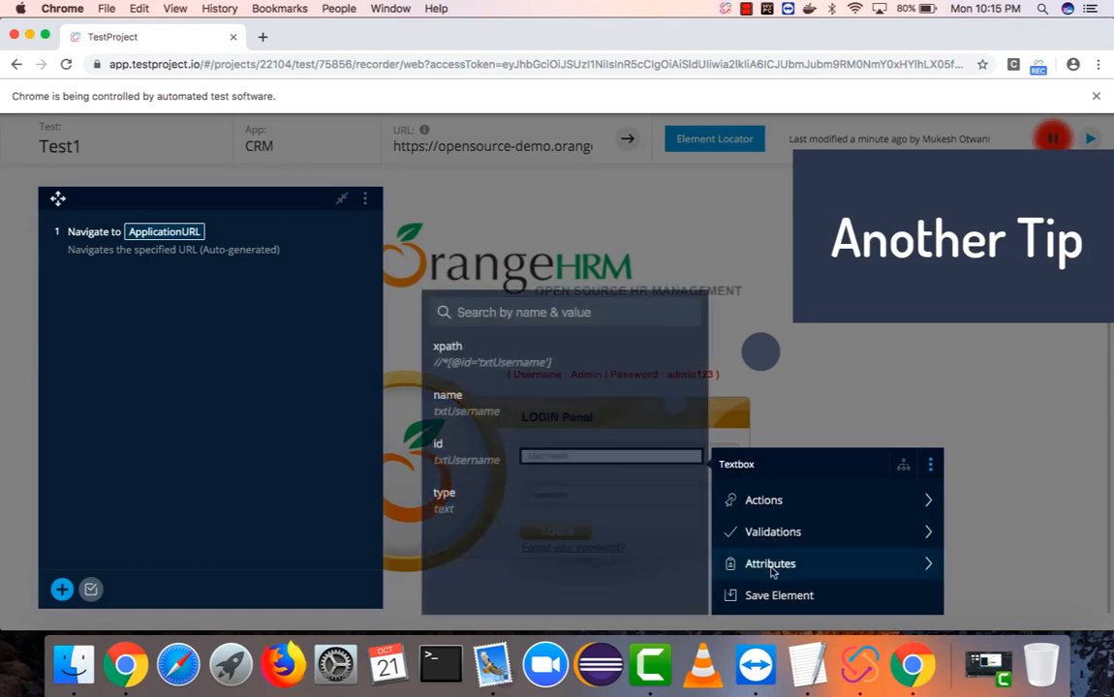
{"action": "mouse_move", "coordinate": [750, 506]}
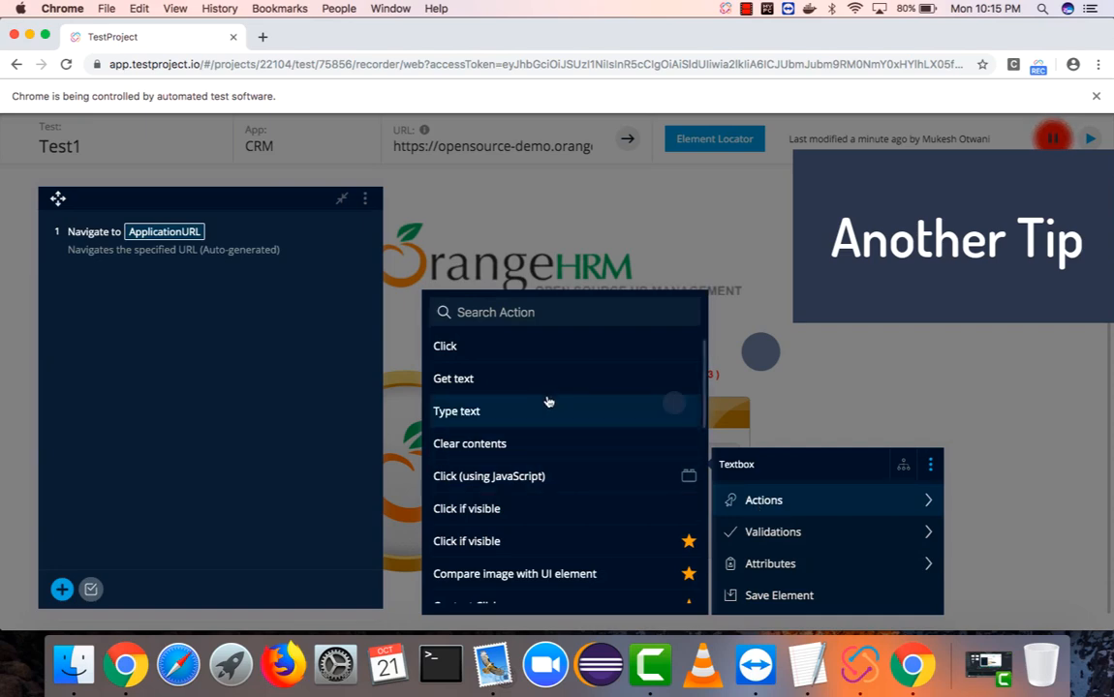
{"action": "scroll", "coordinate": [528, 447], "scroll_direction": "down", "scroll_amount": 3}
{"action": "scroll", "coordinate": [532, 453], "scroll_direction": "up", "scroll_amount": 3}
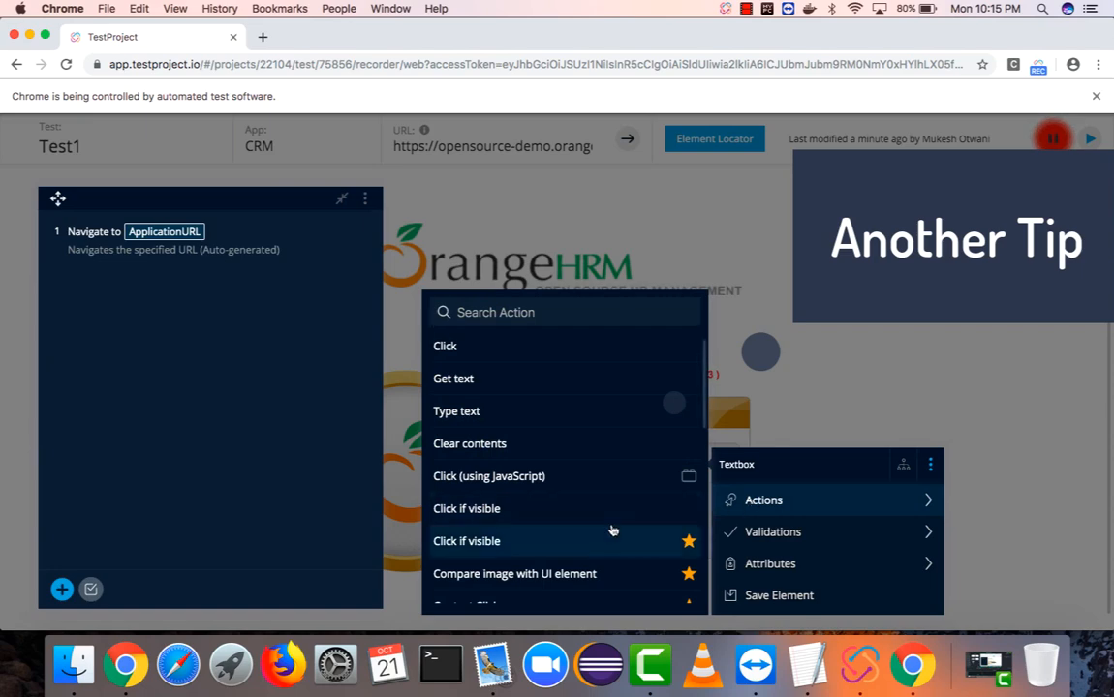
{"action": "scroll", "coordinate": [610, 530], "scroll_direction": "down", "scroll_amount": 5}
{"action": "mouse_move", "coordinate": [753, 535]}
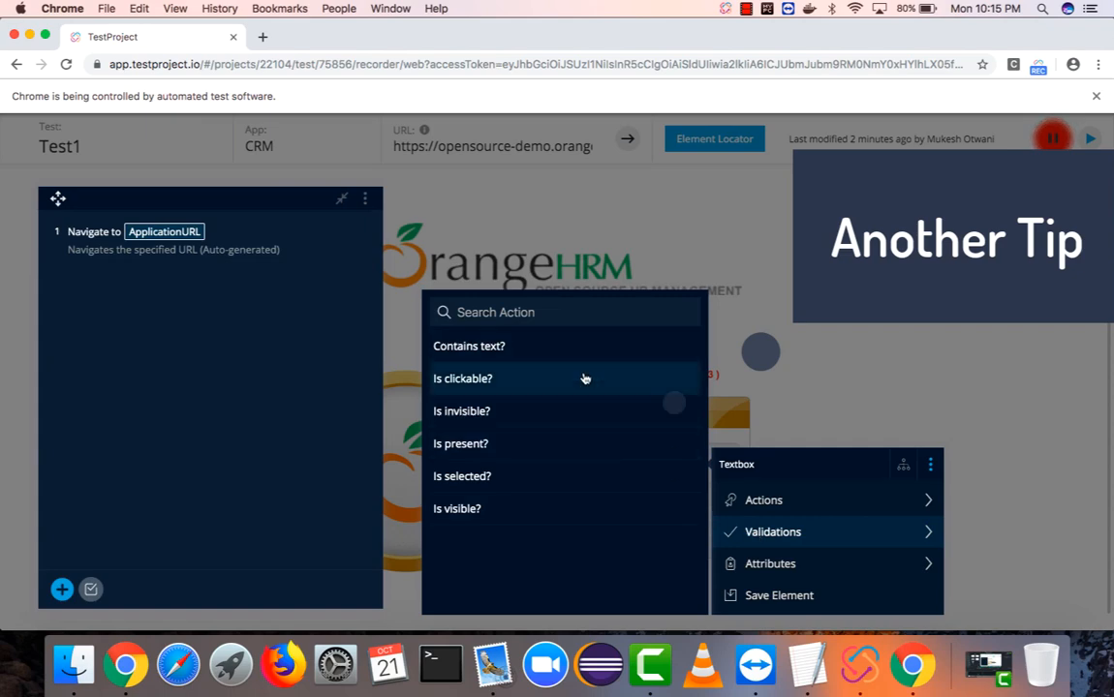
{"action": "mouse_move", "coordinate": [754, 568]}
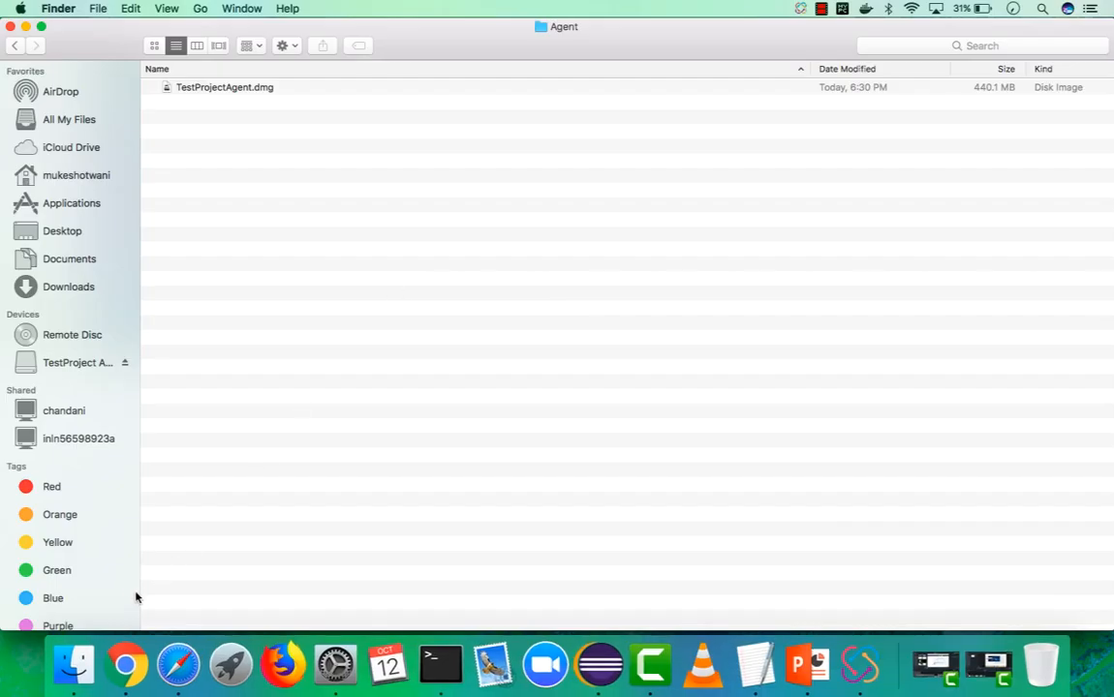
{"action": "left_click", "coordinate": [118, 670]}
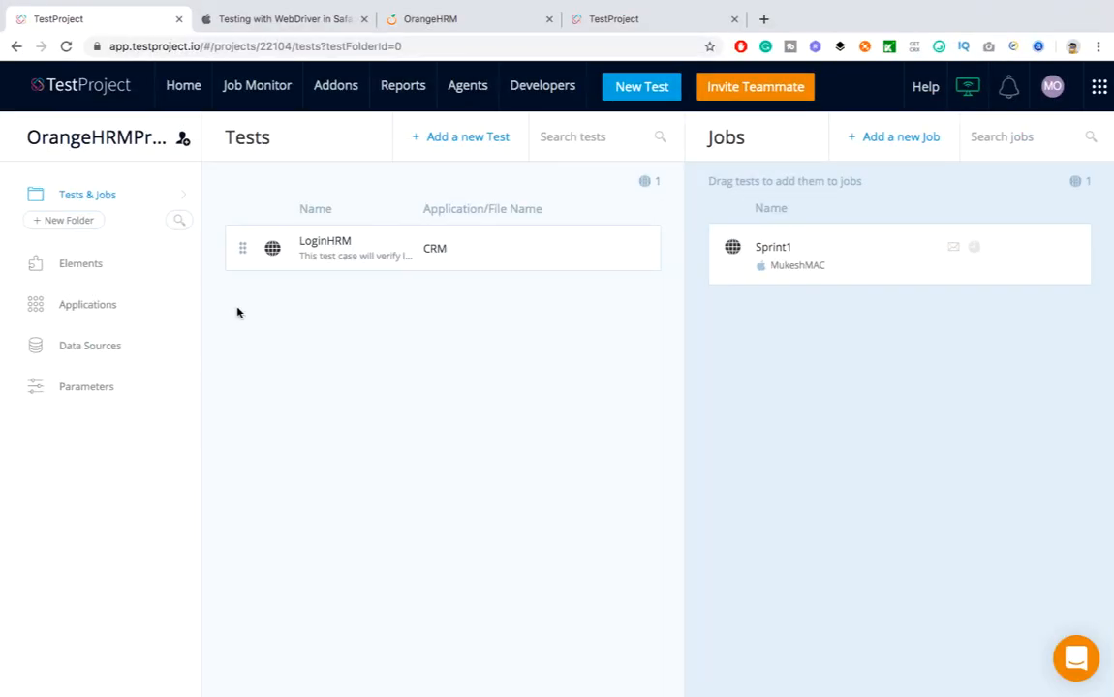
Open the LoginHRM test and view its settings
{"action": "left_click", "coordinate": [328, 242]}
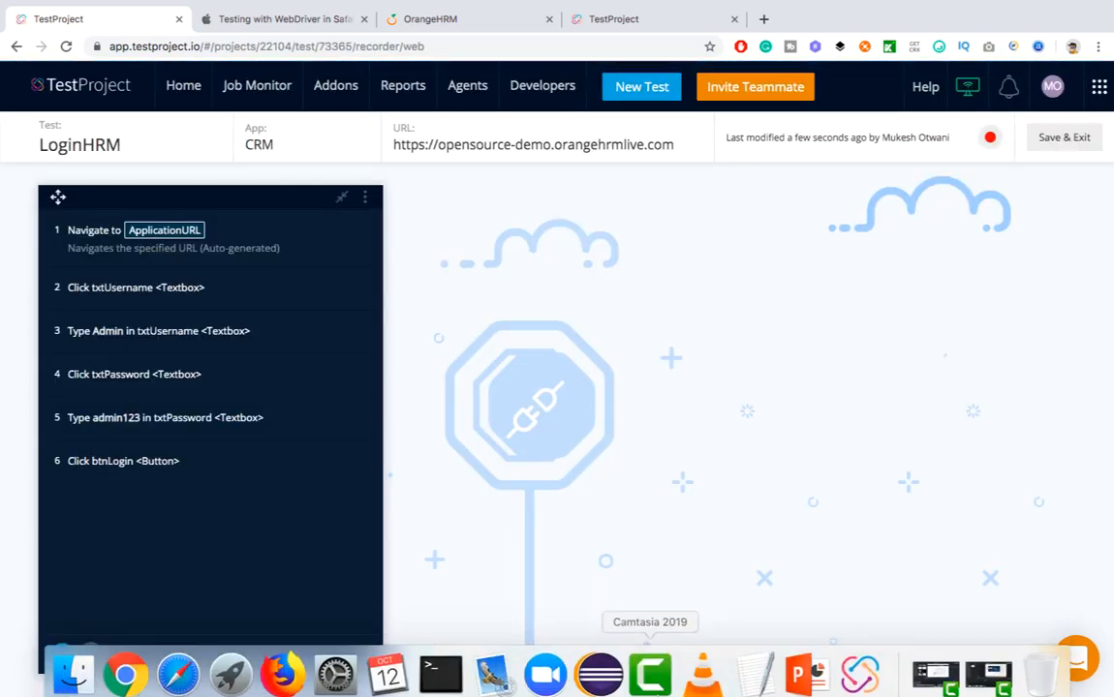
{"action": "right_click", "coordinate": [650, 678]}
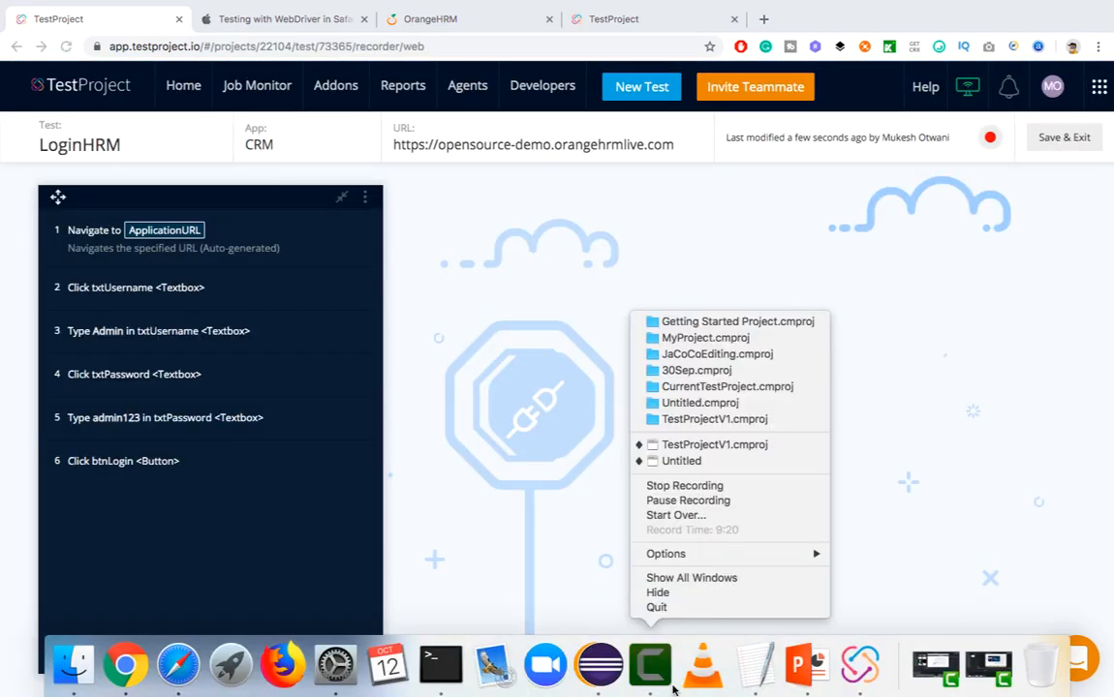
{"action": "left_click", "coordinate": [673, 506]}
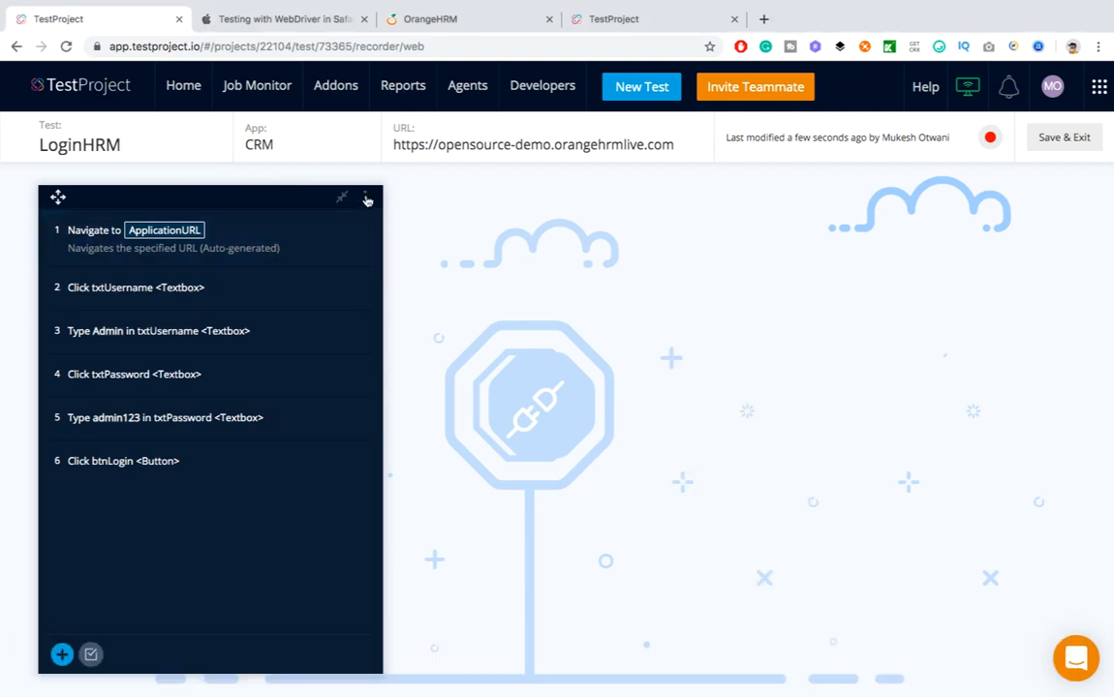
{"action": "left_click", "coordinate": [365, 199]}
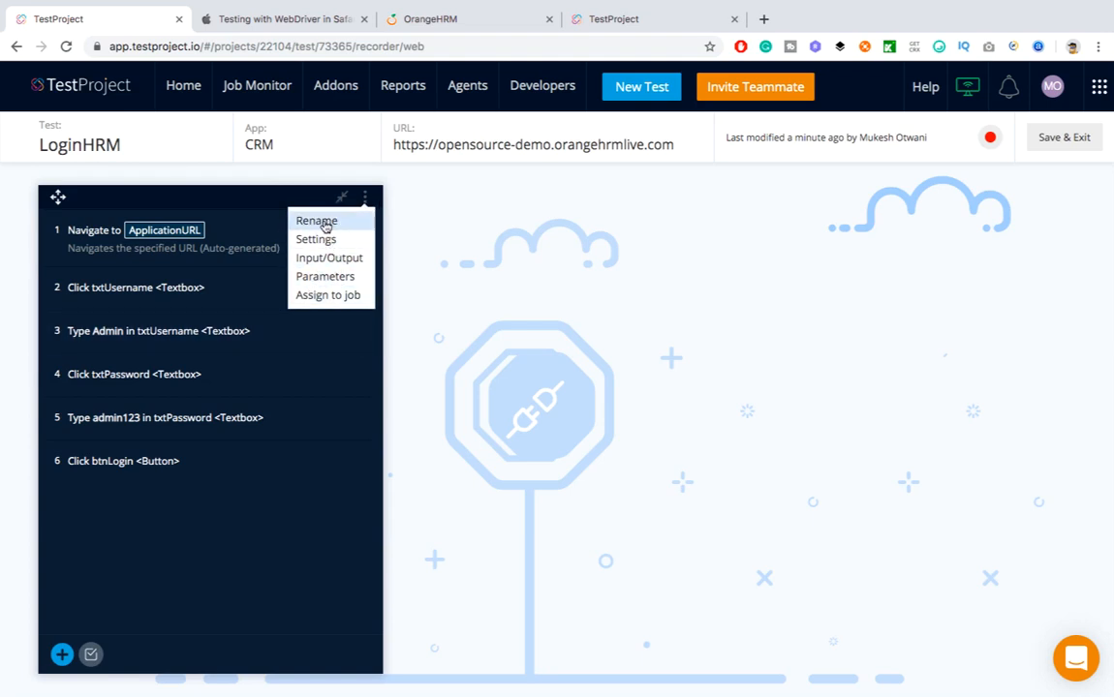
{"action": "left_click", "coordinate": [328, 240]}
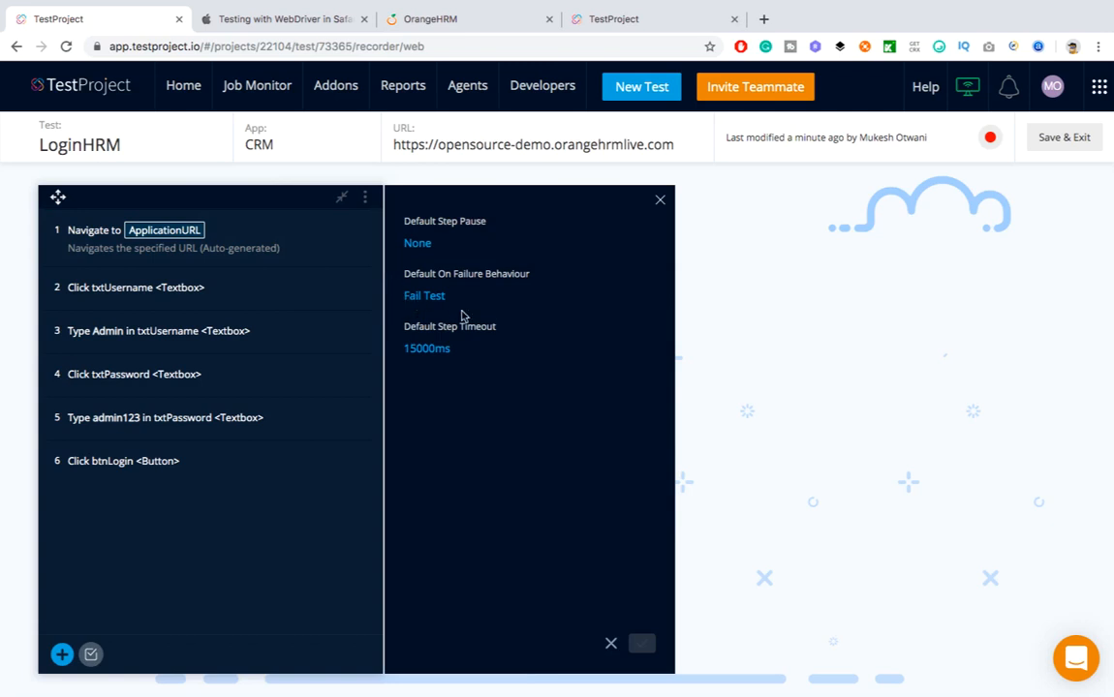
Show the test's Input/Output parameters, then start and cancel adding a new step
{"action": "left_click", "coordinate": [365, 198]}
{"action": "left_click", "coordinate": [334, 259]}
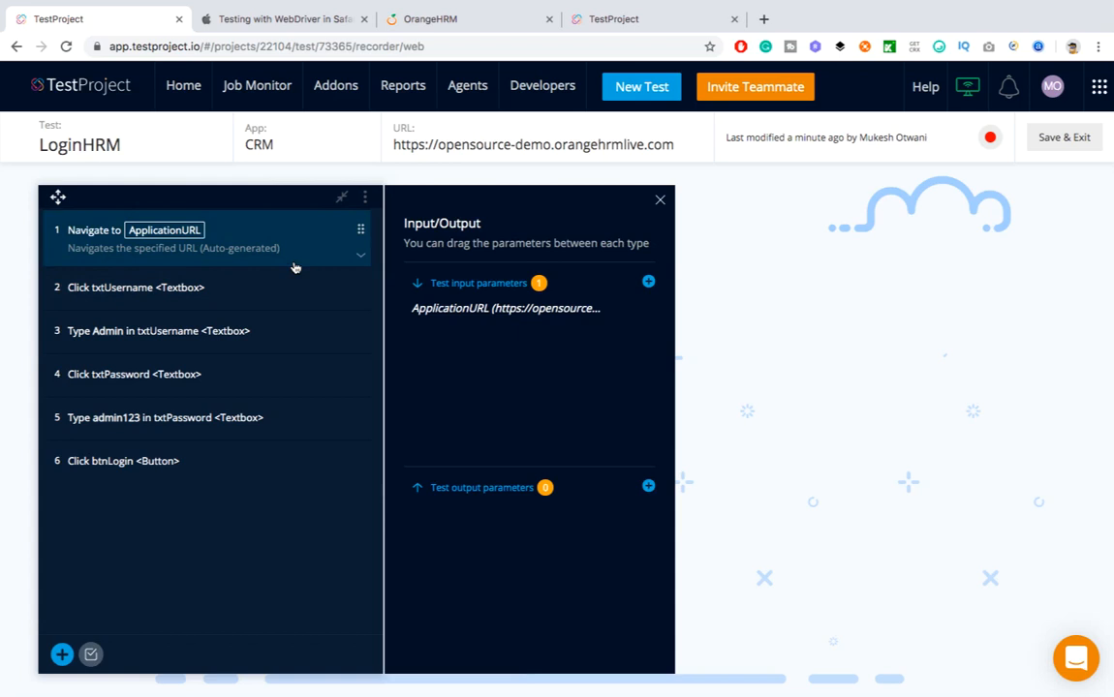
{"action": "left_click", "coordinate": [365, 199]}
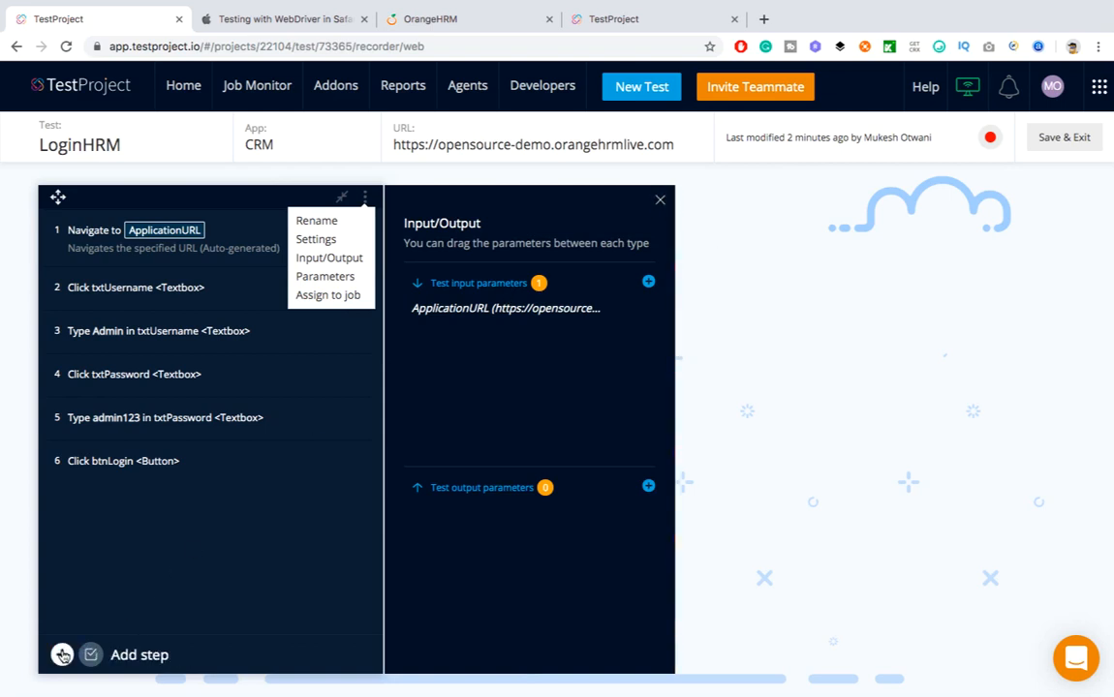
{"action": "left_click", "coordinate": [62, 656]}
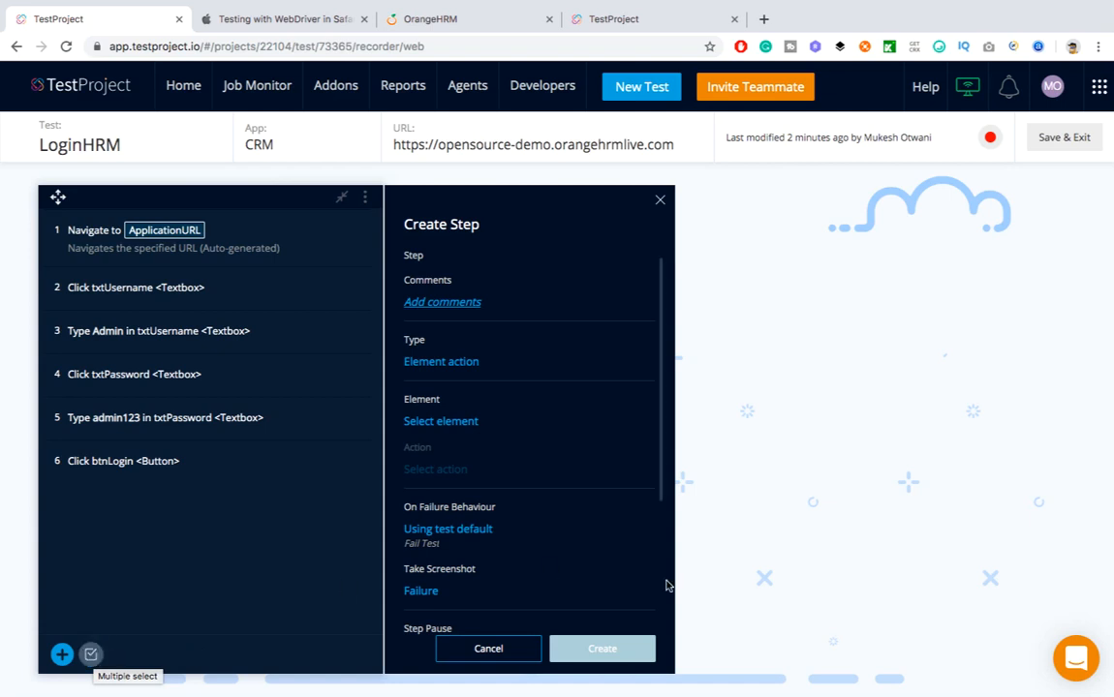
{"action": "left_click", "coordinate": [488, 648]}
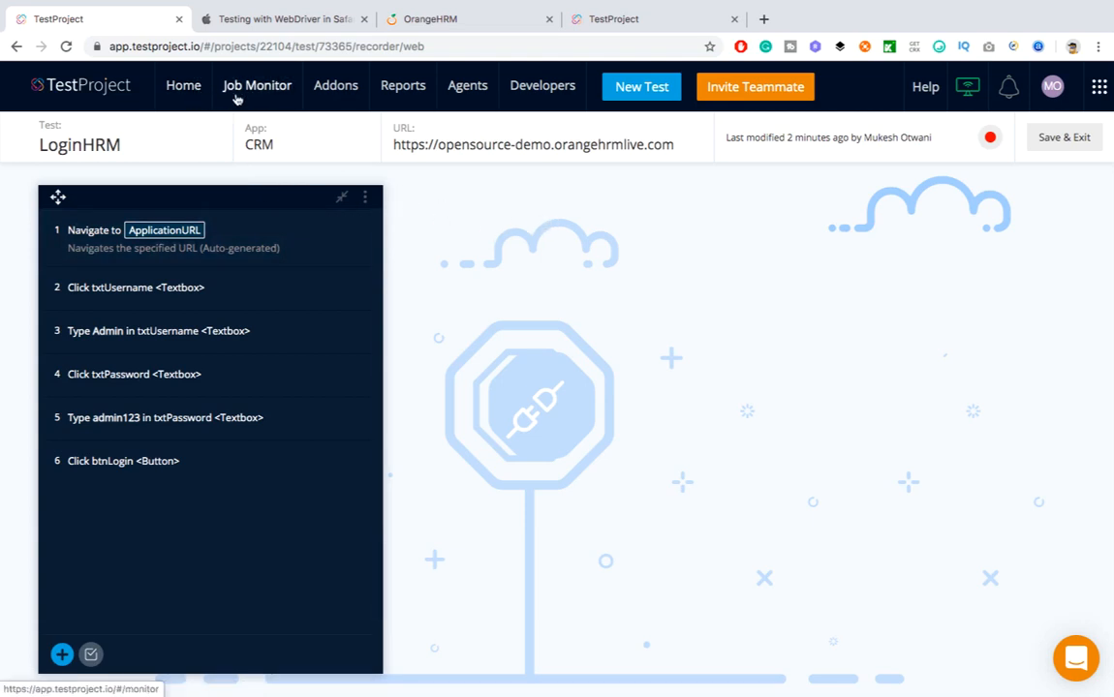
Add the LoginHRM test to the Sprint1 job in OrangeHRMProject
{"action": "left_click", "coordinate": [191, 87]}
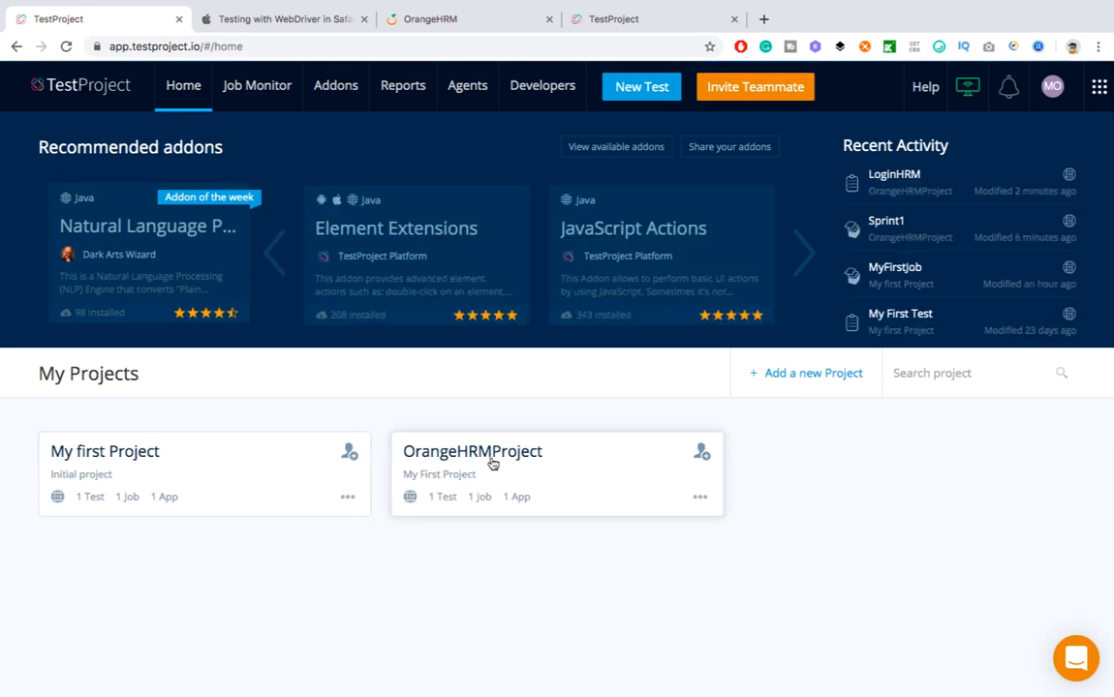
{"action": "left_click", "coordinate": [419, 455]}
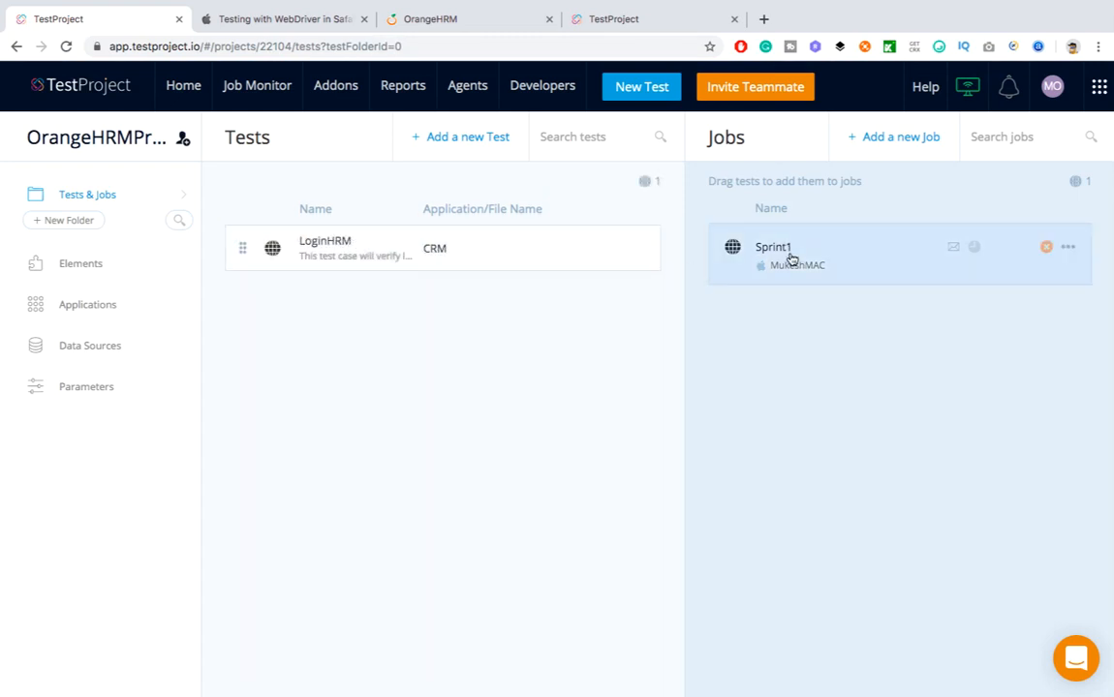
{"action": "left_click_drag", "start_coordinate": [407, 246], "coordinate": [868, 267]}
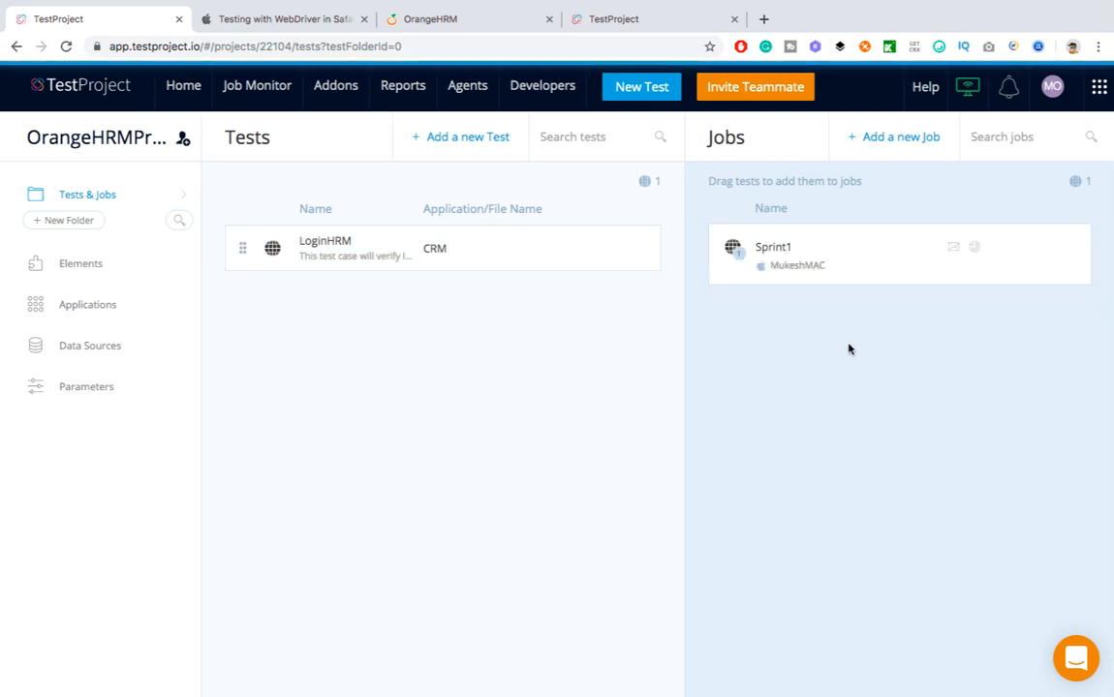
{"action": "left_click", "coordinate": [793, 251]}
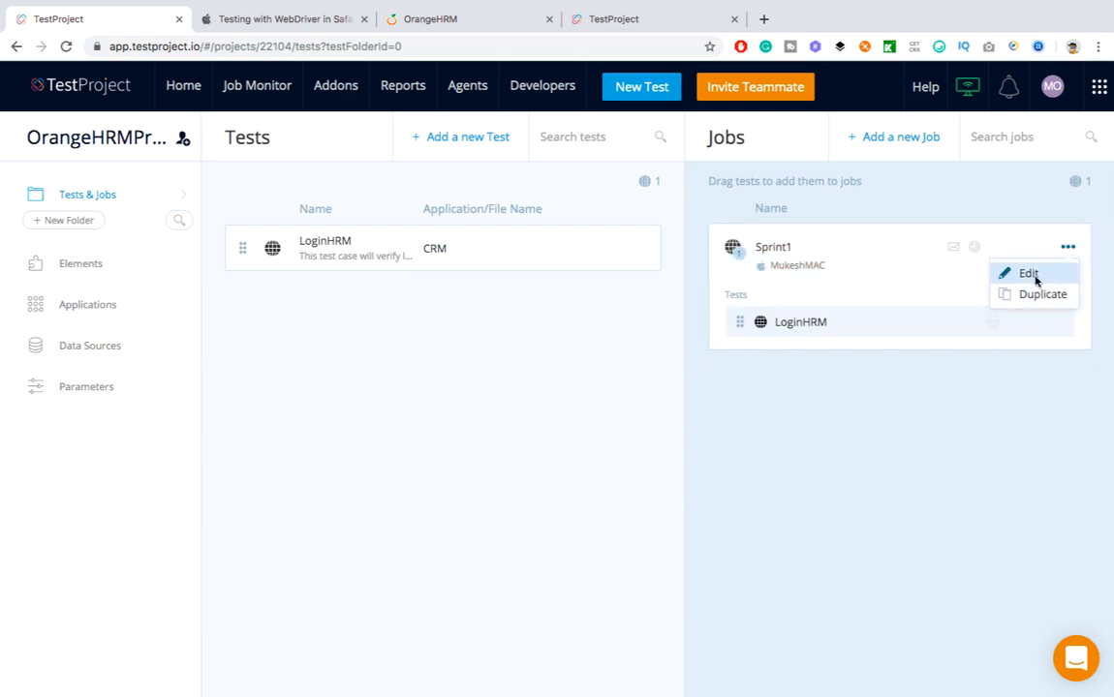
Review the Sprint1 job settings through to Chrome, Firefox and Safari browsers, then close the editor
{"action": "left_click", "coordinate": [1008, 274]}
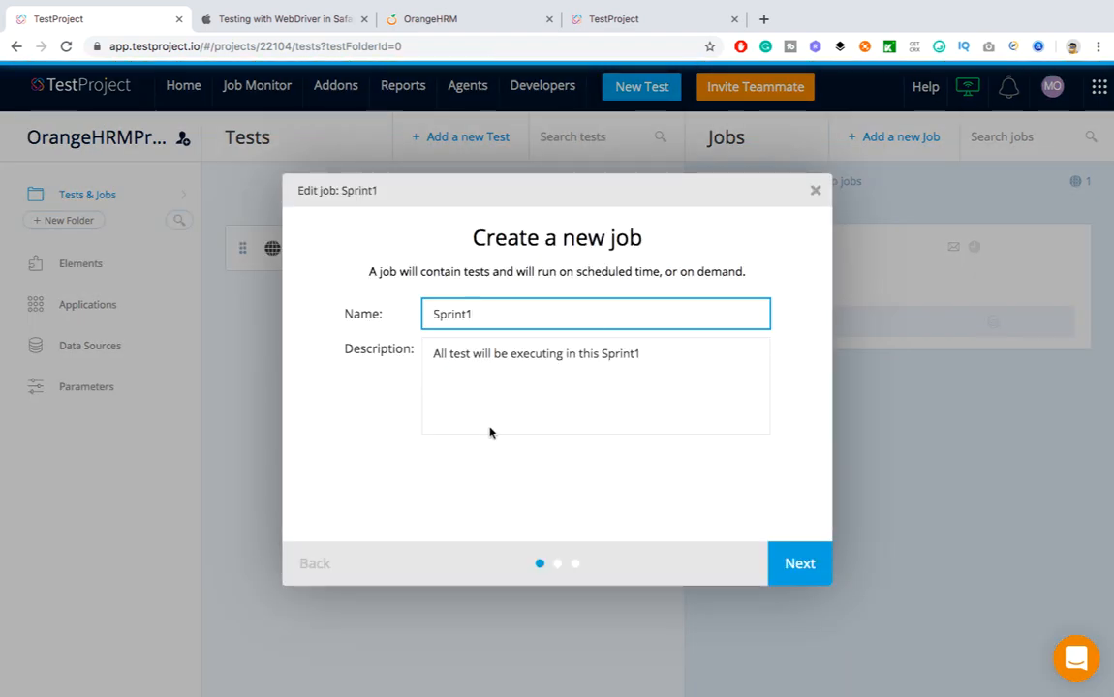
{"action": "left_click", "coordinate": [559, 567]}
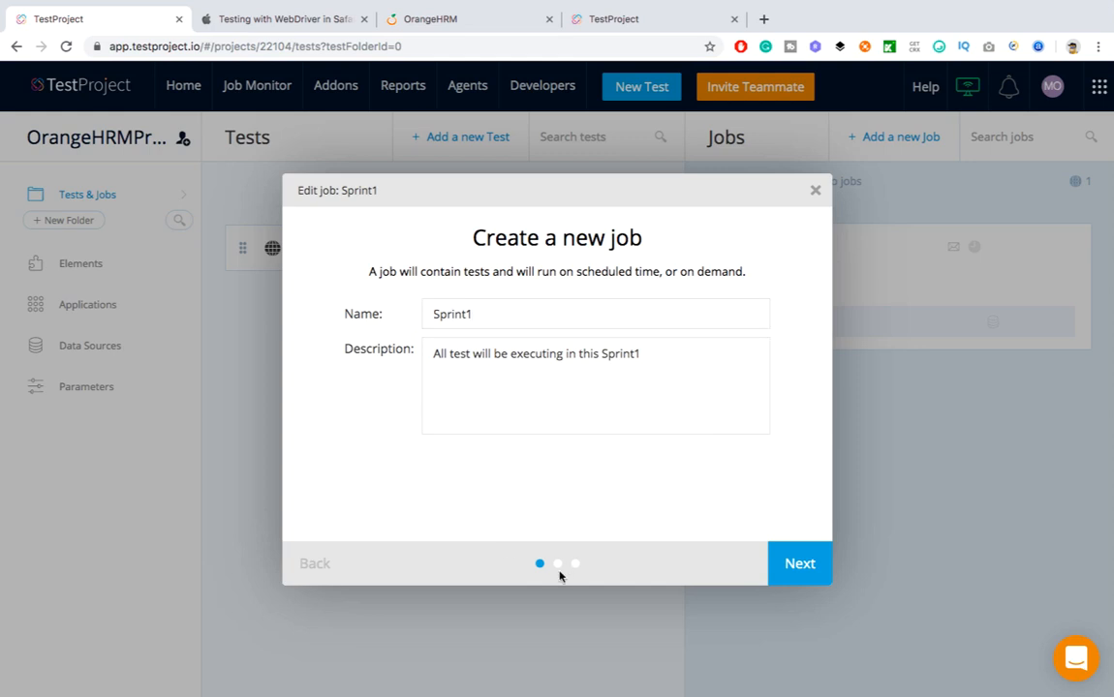
{"action": "left_click", "coordinate": [785, 571]}
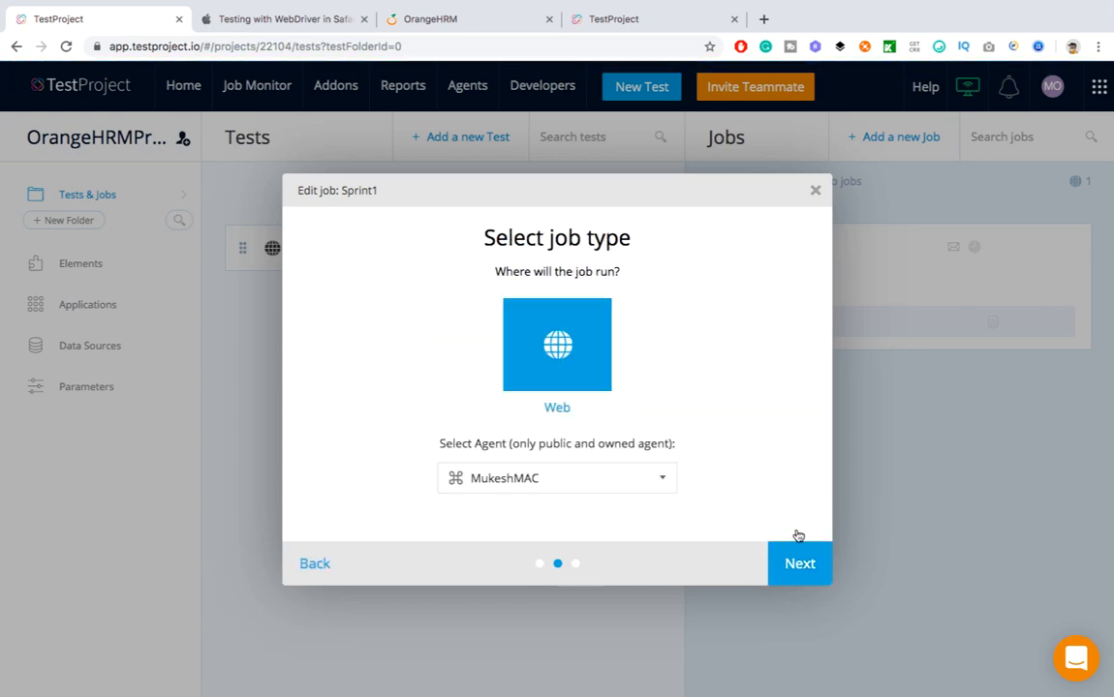
{"action": "left_click", "coordinate": [796, 559]}
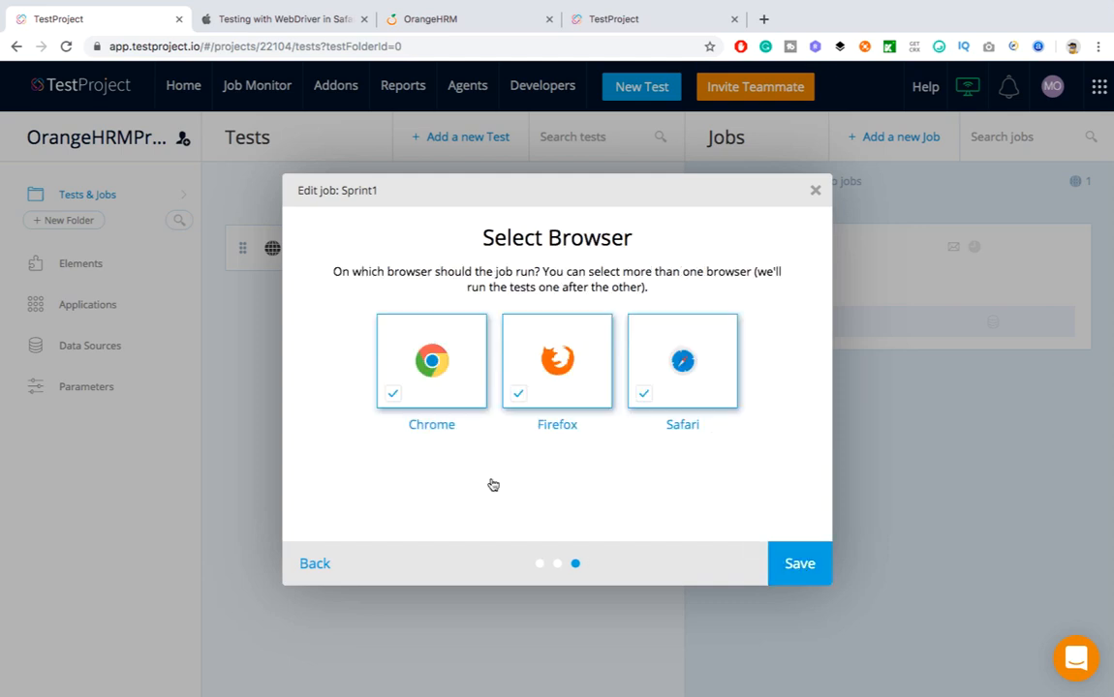
{"action": "left_click", "coordinate": [814, 191]}
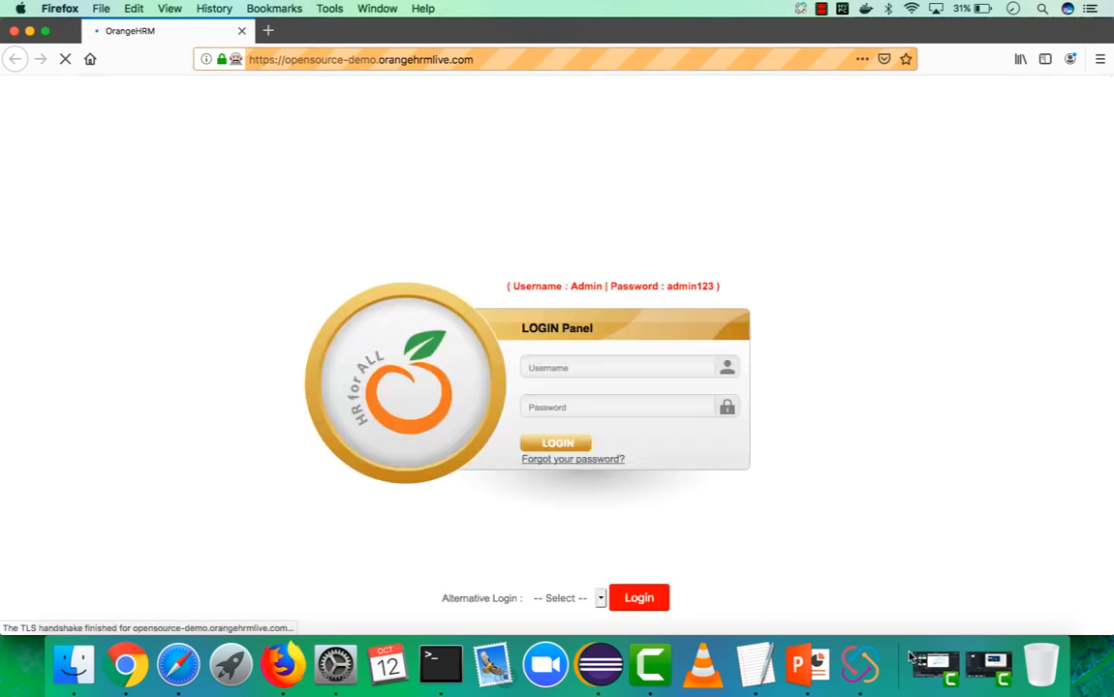
Submit the OrangeHRM login password in Firefox, then return to TestProject in Chrome
{"action": "type", "text": "admin123"}
{"action": "key", "text": "Return"}
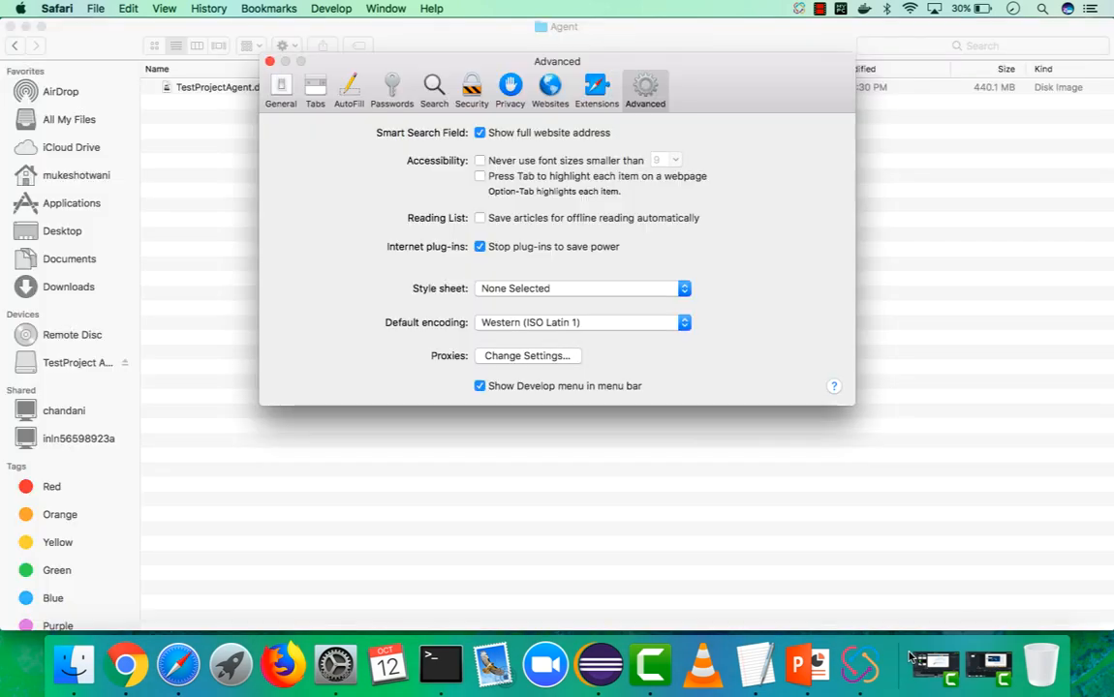
{"action": "left_click", "coordinate": [121, 666]}
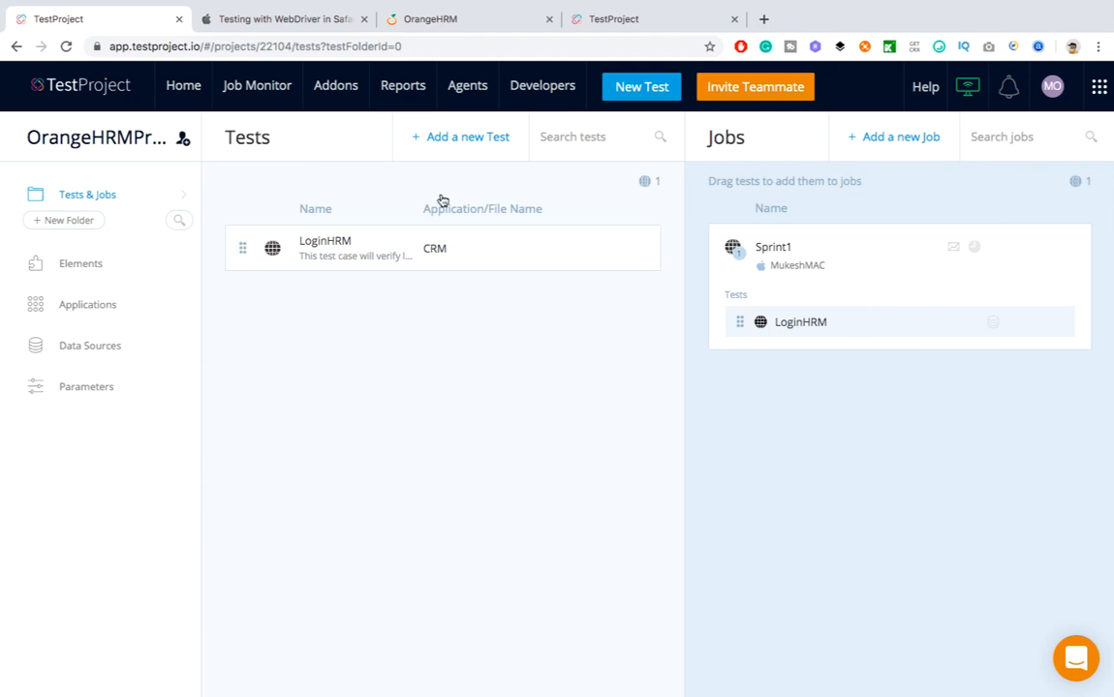
Open the Sprint1 job report under OrangeHRMProject in Reports
{"action": "left_click", "coordinate": [809, 249]}
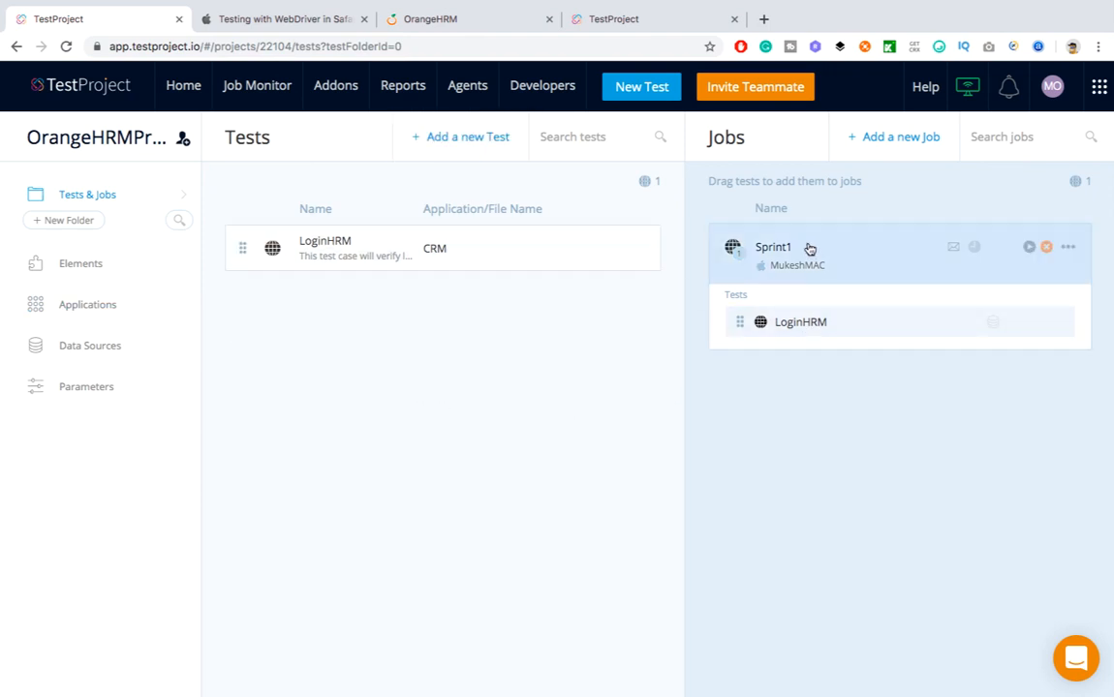
{"action": "left_click", "coordinate": [410, 89]}
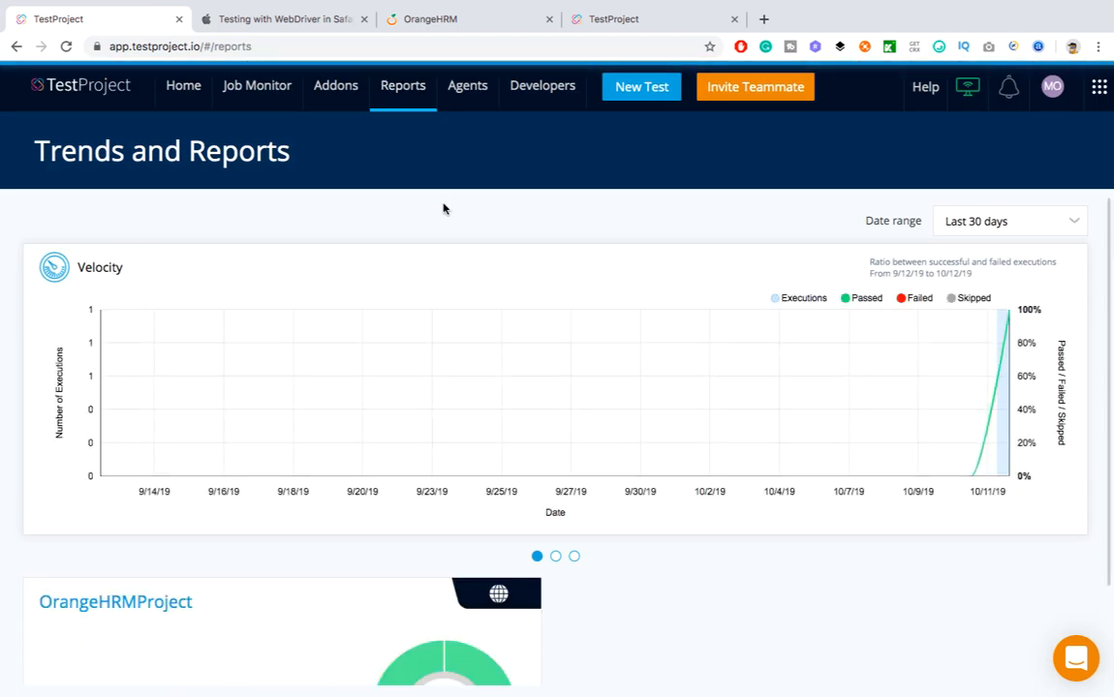
{"action": "scroll", "coordinate": [584, 489], "scroll_direction": "down", "scroll_amount": 3}
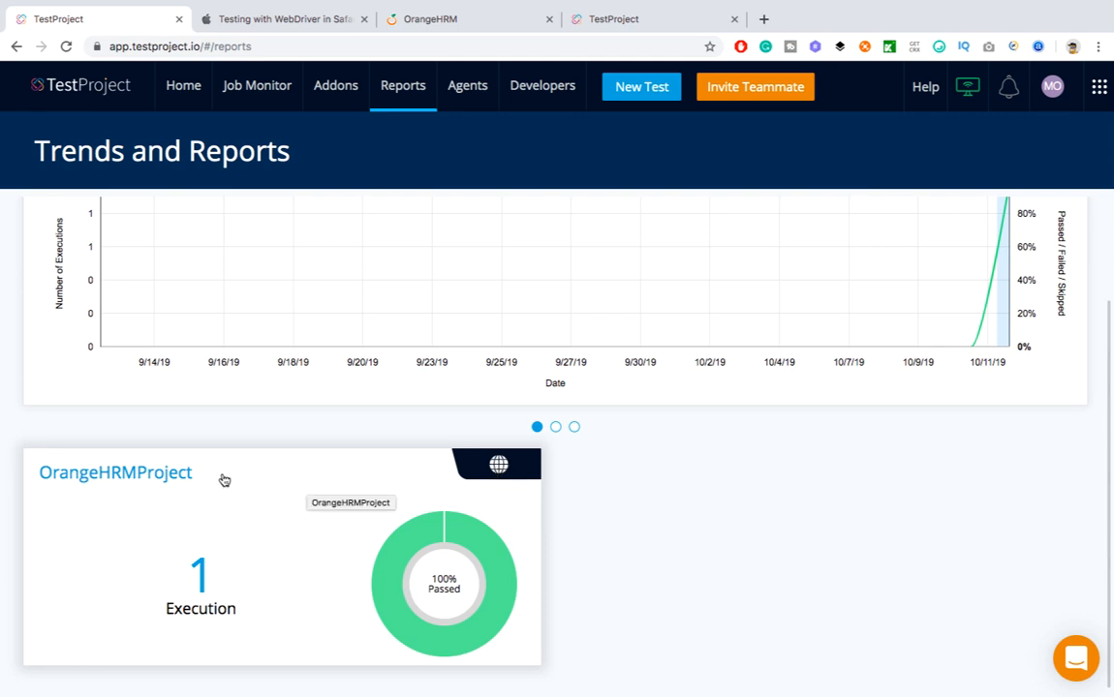
{"action": "left_click", "coordinate": [145, 471]}
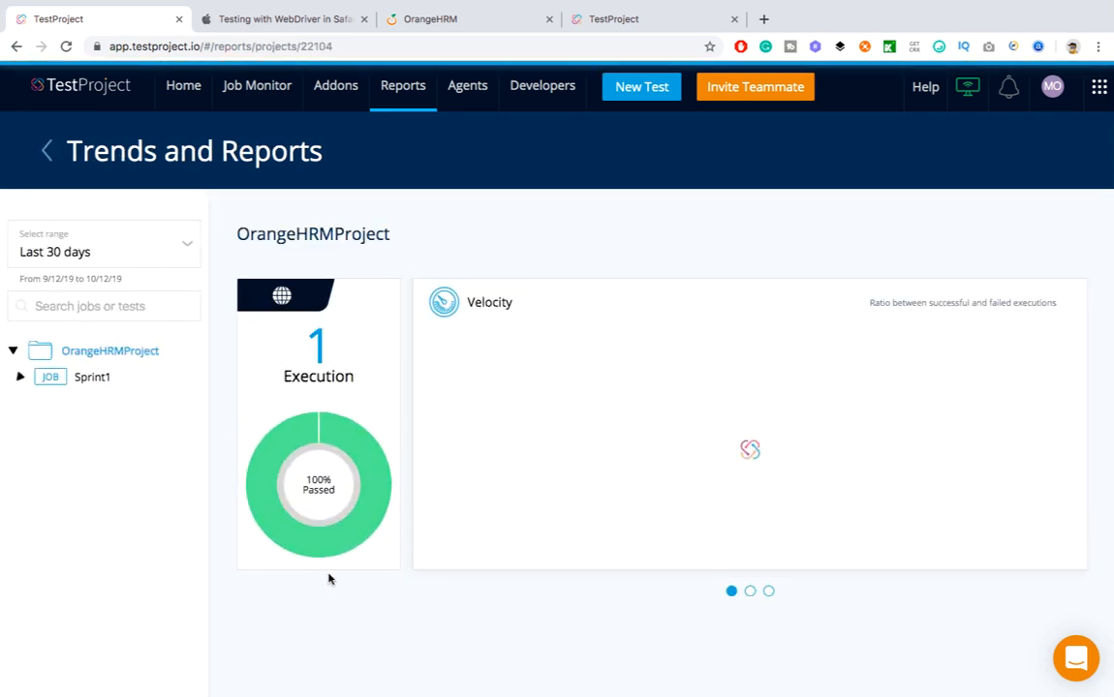
{"action": "left_click", "coordinate": [93, 380]}
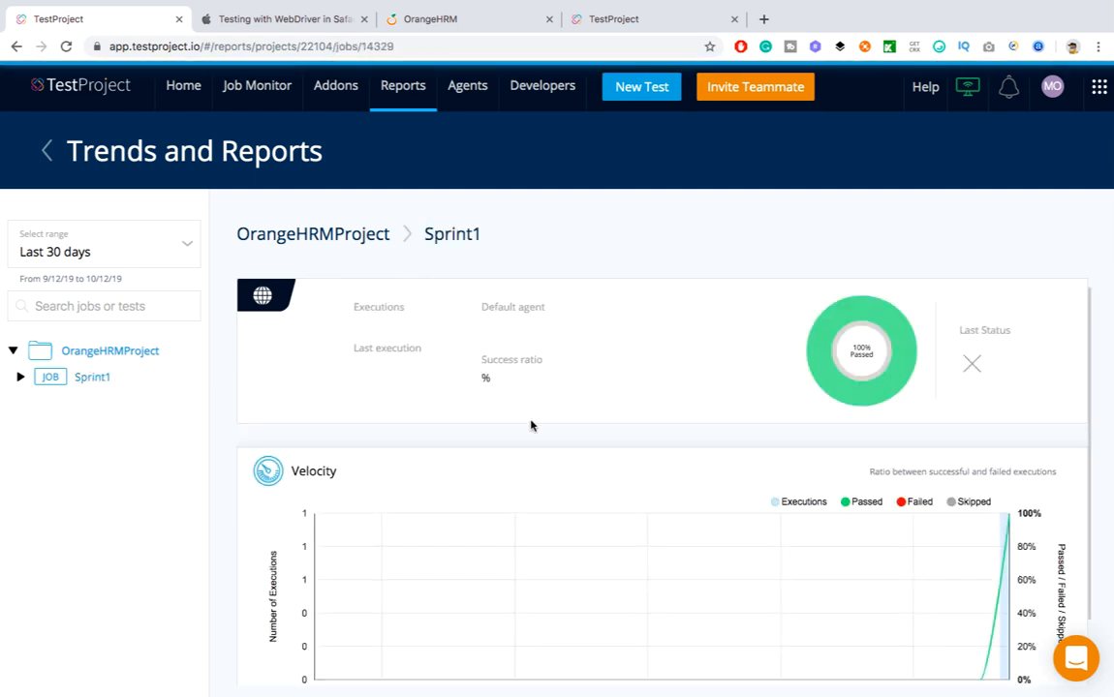
{"action": "scroll", "coordinate": [631, 466], "scroll_direction": "down", "scroll_amount": 1}
{"action": "scroll", "coordinate": [606, 423], "scroll_direction": "up", "scroll_amount": 1}
{"action": "scroll", "coordinate": [606, 423], "scroll_direction": "down", "scroll_amount": 1}
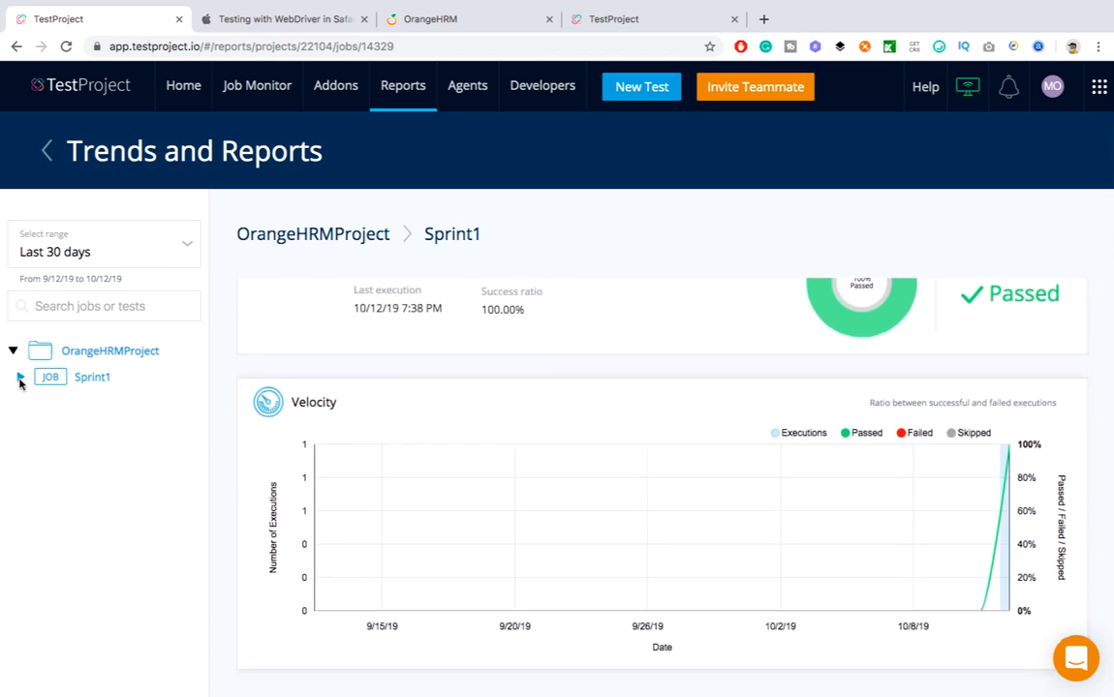
{"action": "scroll", "coordinate": [787, 547], "scroll_direction": "up", "scroll_amount": 1}
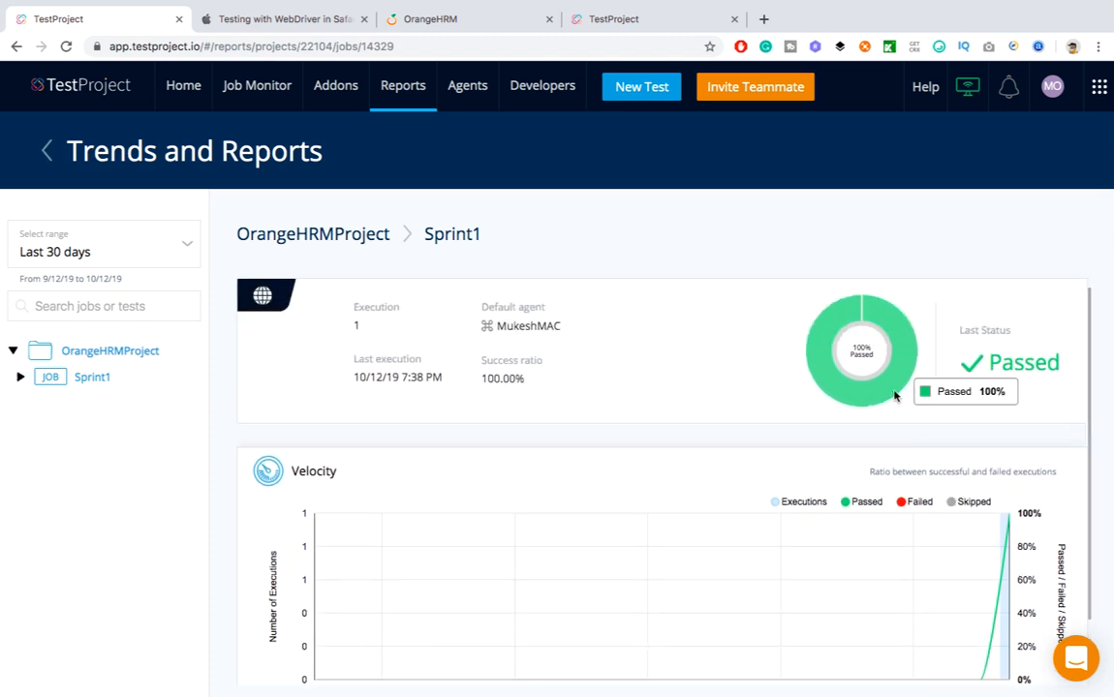
Open the 10/12/19 7:38 PM execution, check Firefox and Safari results, and generate a PDF
{"action": "left_click", "coordinate": [21, 377]}
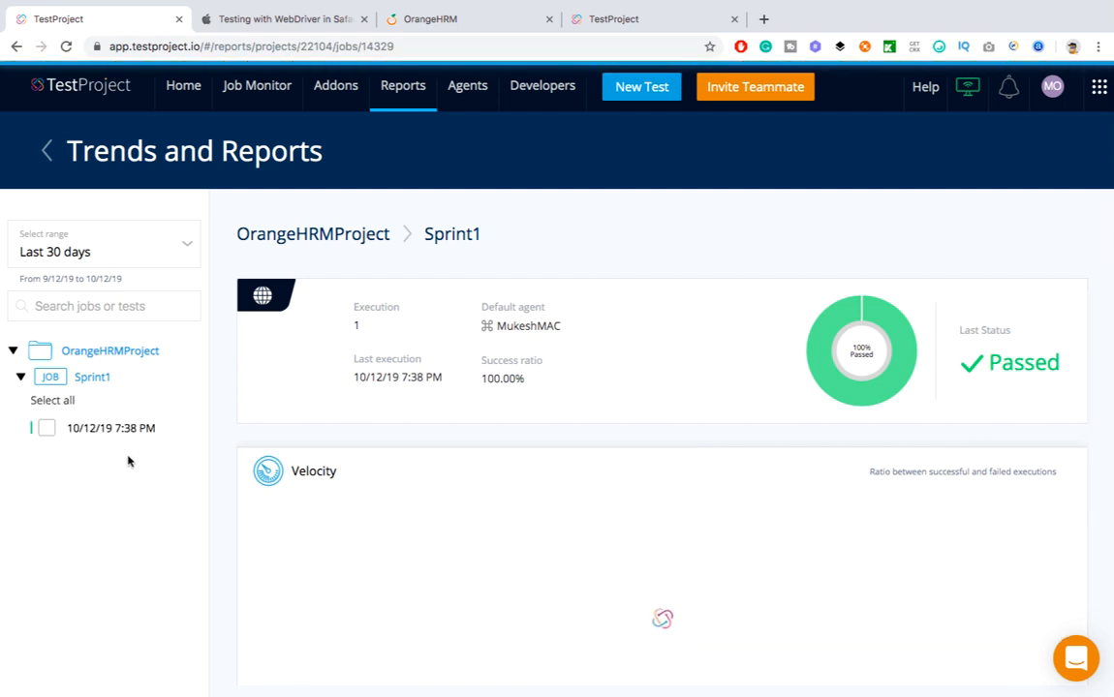
{"action": "left_click", "coordinate": [111, 429]}
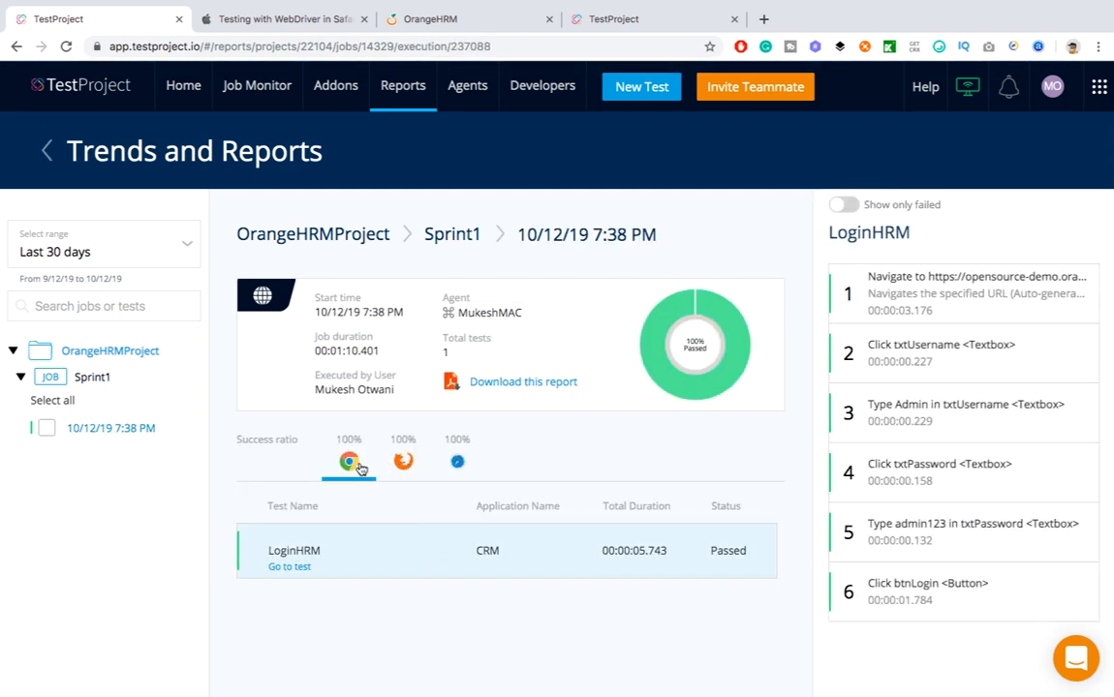
{"action": "left_click", "coordinate": [406, 465]}
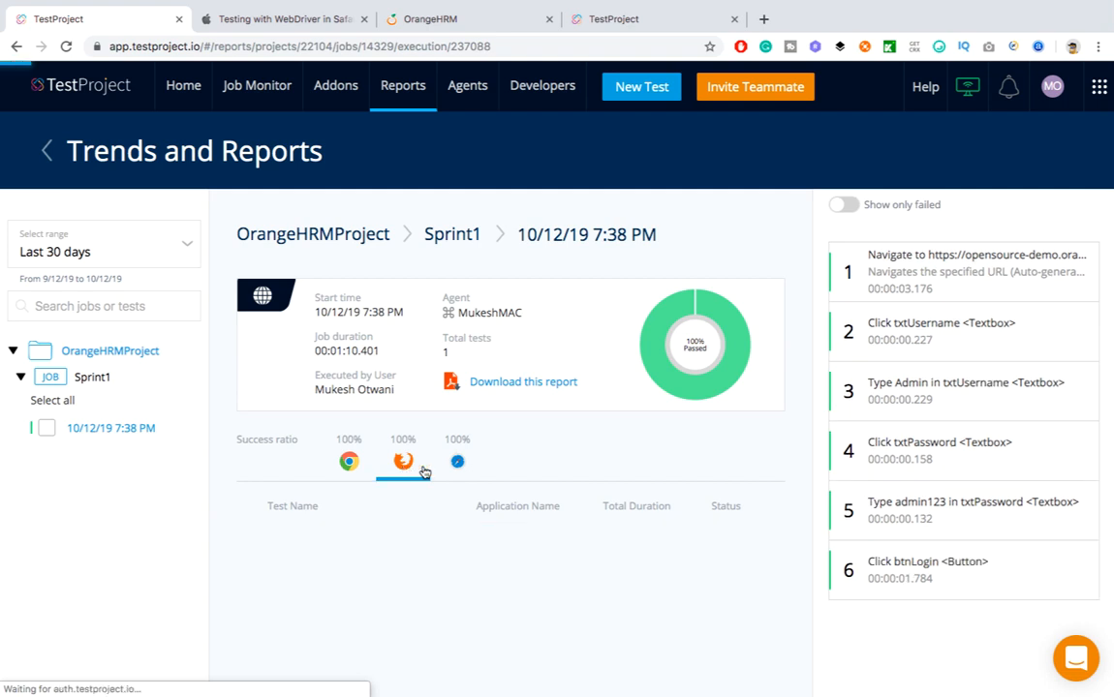
{"action": "left_click", "coordinate": [465, 469]}
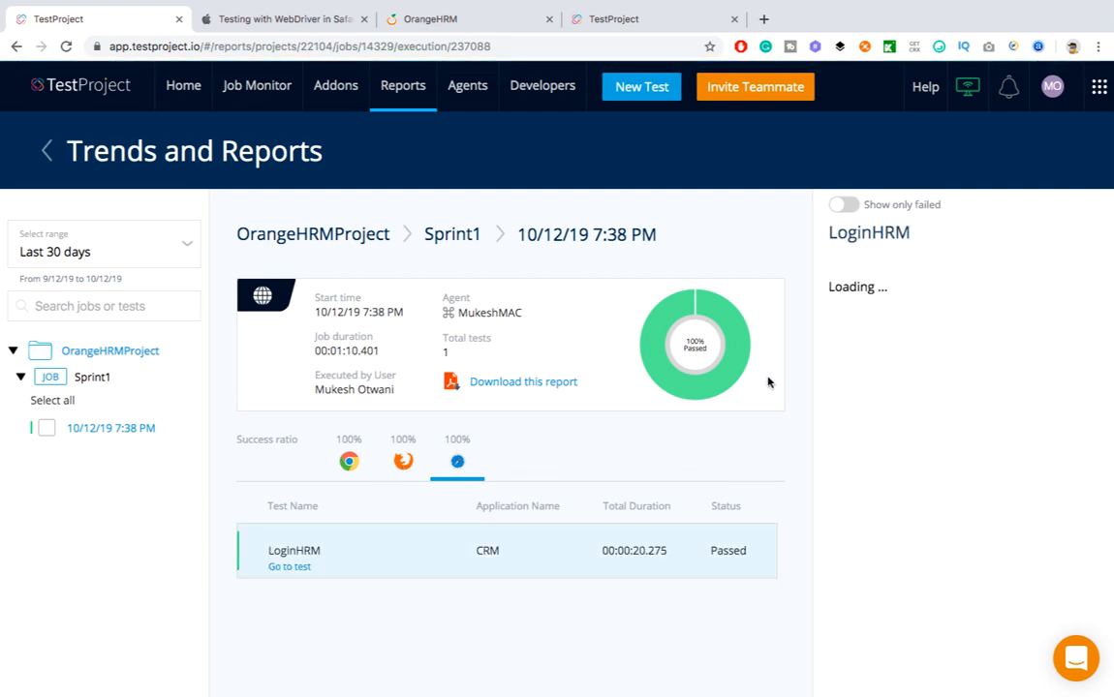
{"action": "left_click", "coordinate": [529, 385]}
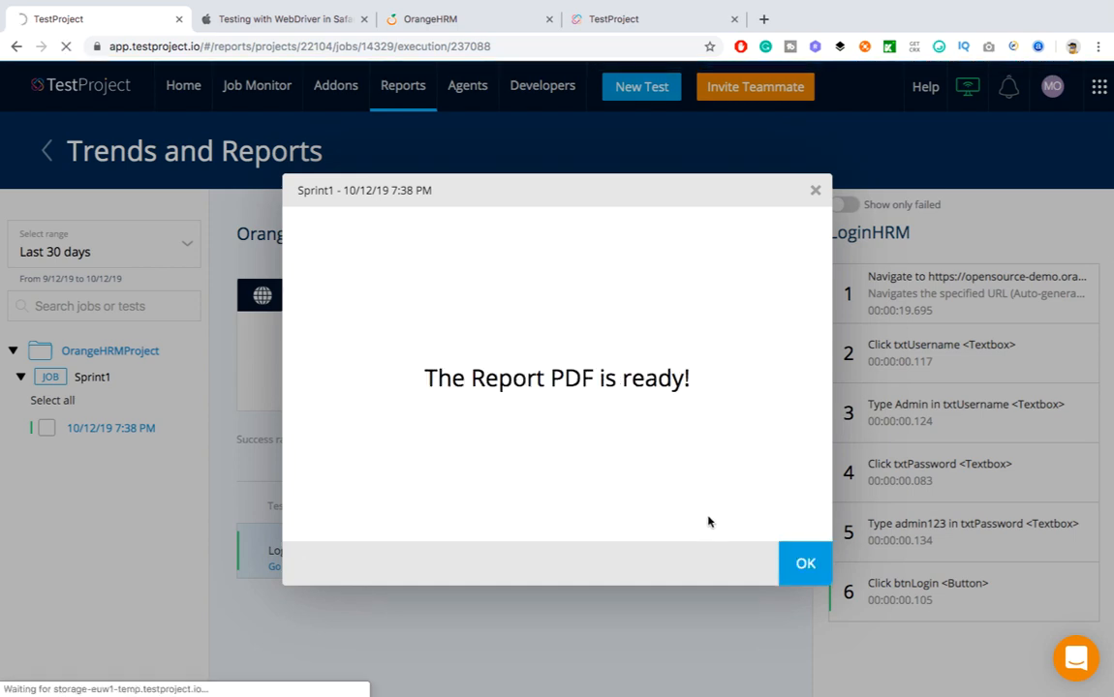
Download and read through the Sprint1 PDF report, then return to the TestProject tab
{"action": "left_click", "coordinate": [794, 564]}
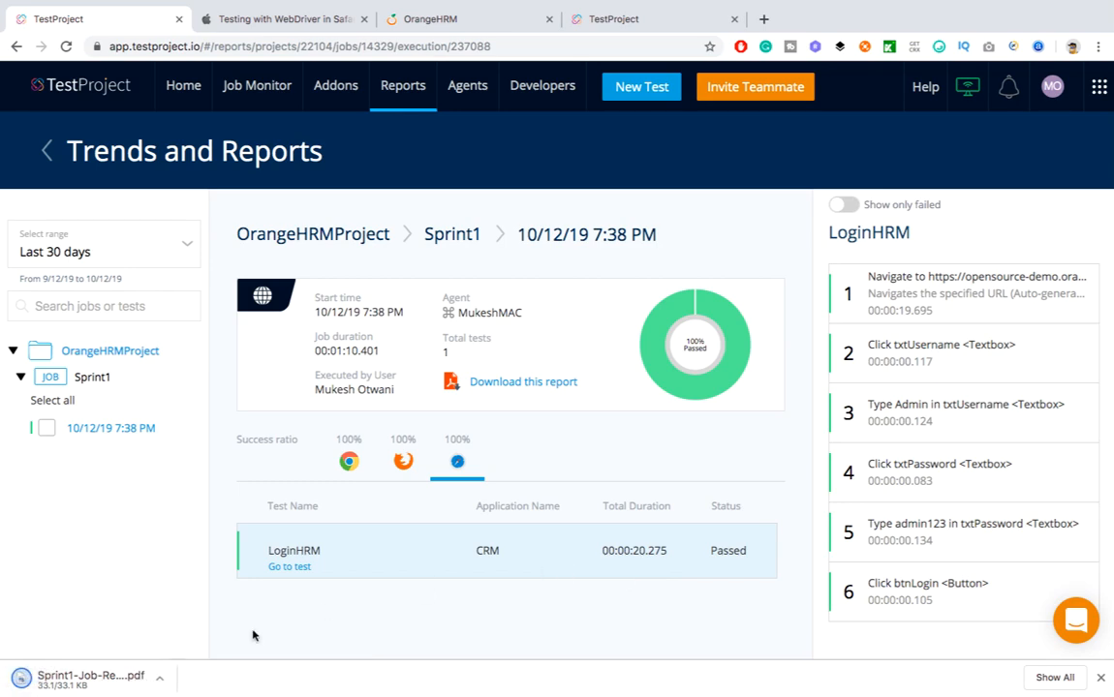
{"action": "left_click", "coordinate": [83, 678]}
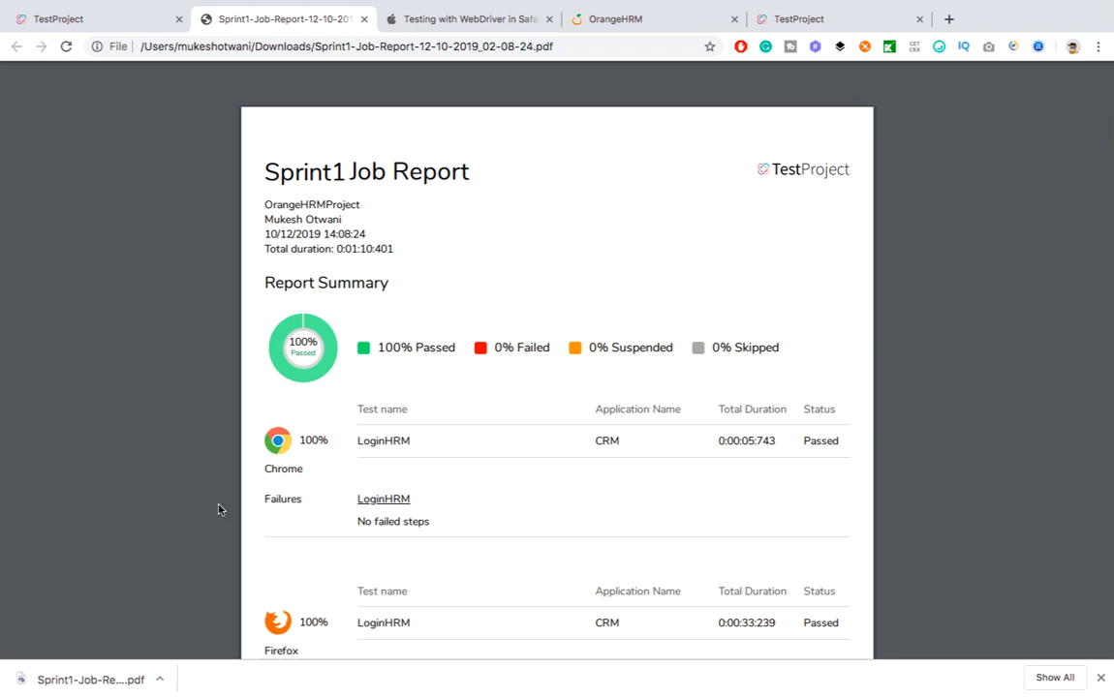
{"action": "scroll", "coordinate": [403, 450], "scroll_direction": "down", "scroll_amount": 4}
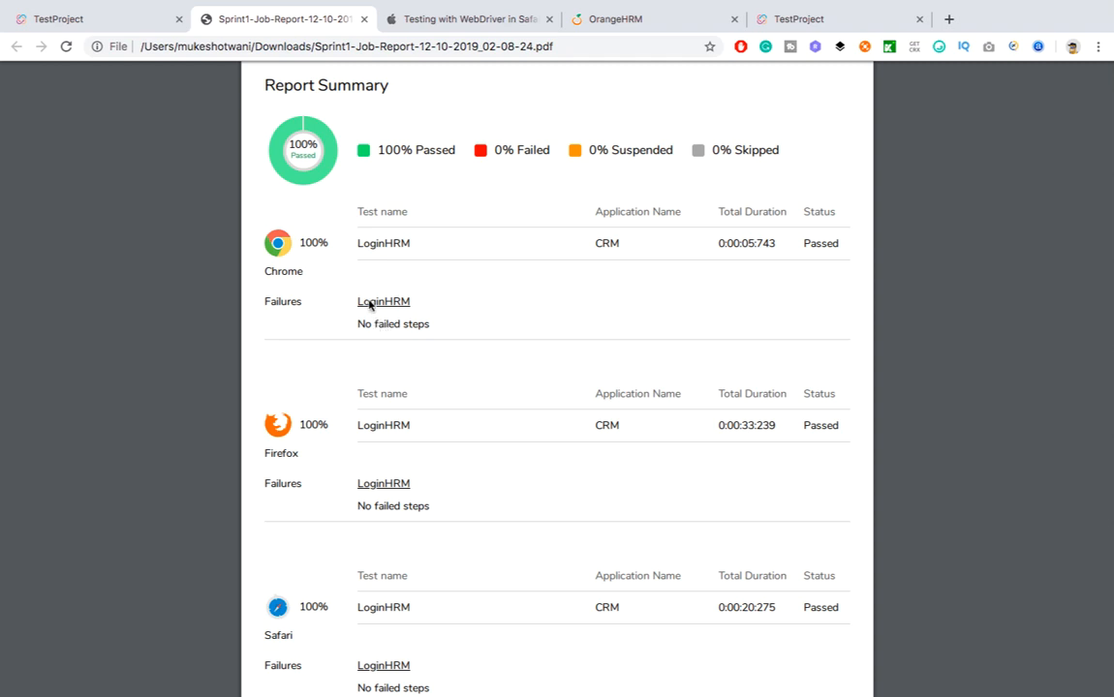
{"action": "scroll", "coordinate": [411, 610], "scroll_direction": "down", "scroll_amount": 2}
{"action": "scroll", "coordinate": [418, 610], "scroll_direction": "up", "scroll_amount": 5}
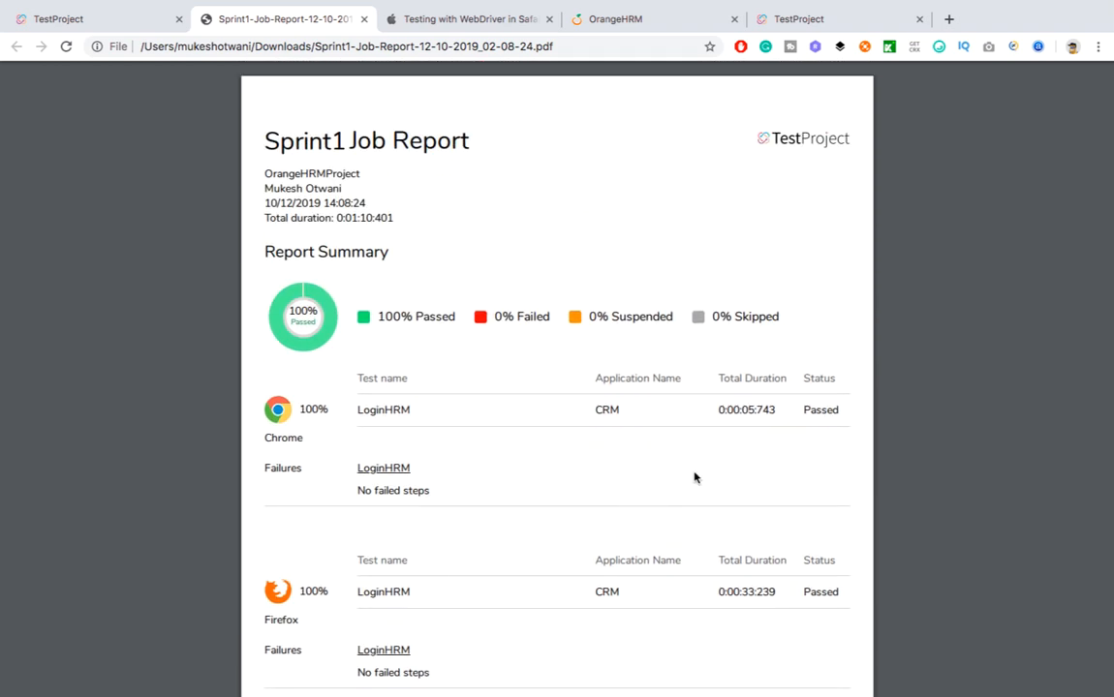
{"action": "scroll", "coordinate": [695, 493], "scroll_direction": "down", "scroll_amount": 2}
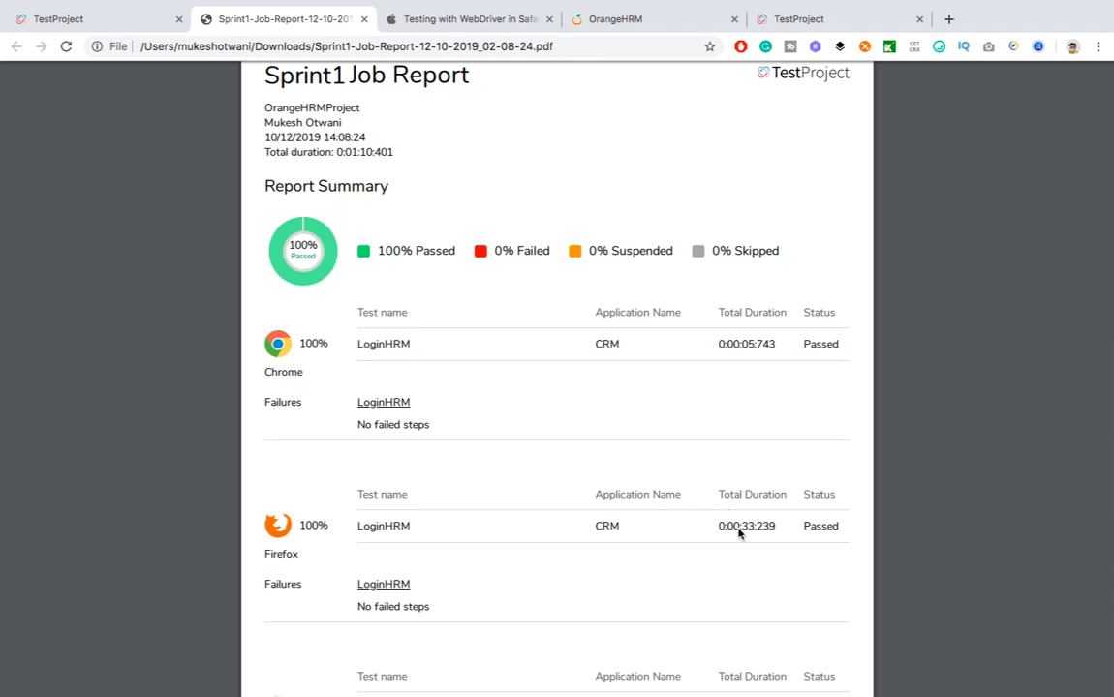
{"action": "scroll", "coordinate": [746, 533], "scroll_direction": "down", "scroll_amount": 3}
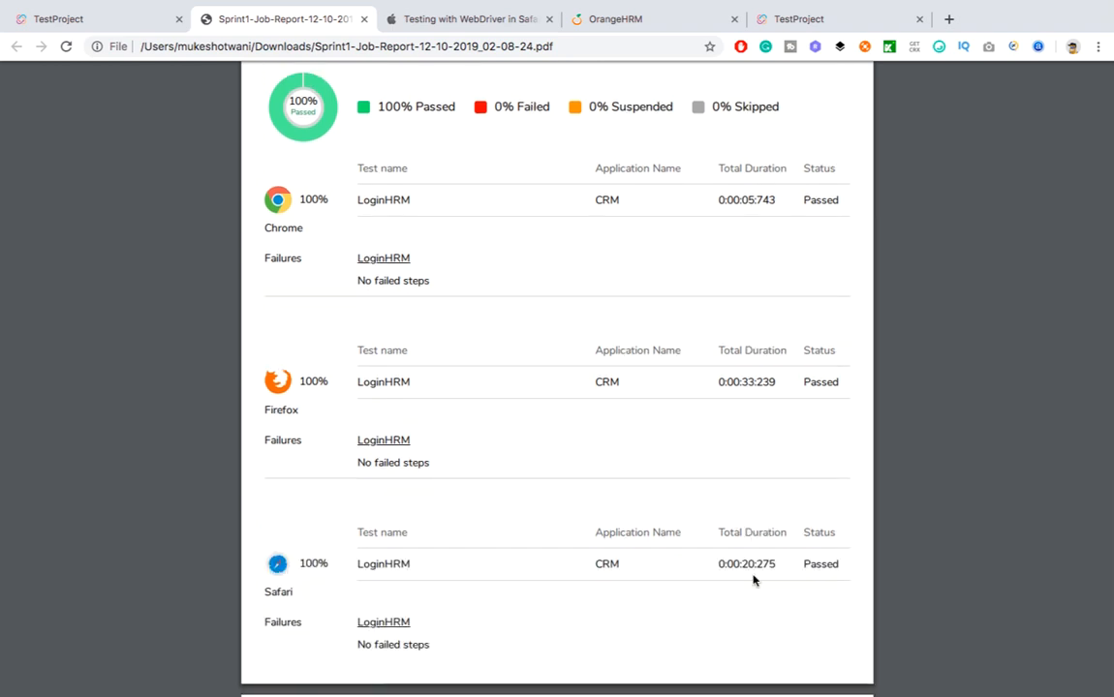
{"action": "scroll", "coordinate": [746, 564], "scroll_direction": "down", "scroll_amount": 2}
{"action": "scroll", "coordinate": [746, 548], "scroll_direction": "up", "scroll_amount": 2}
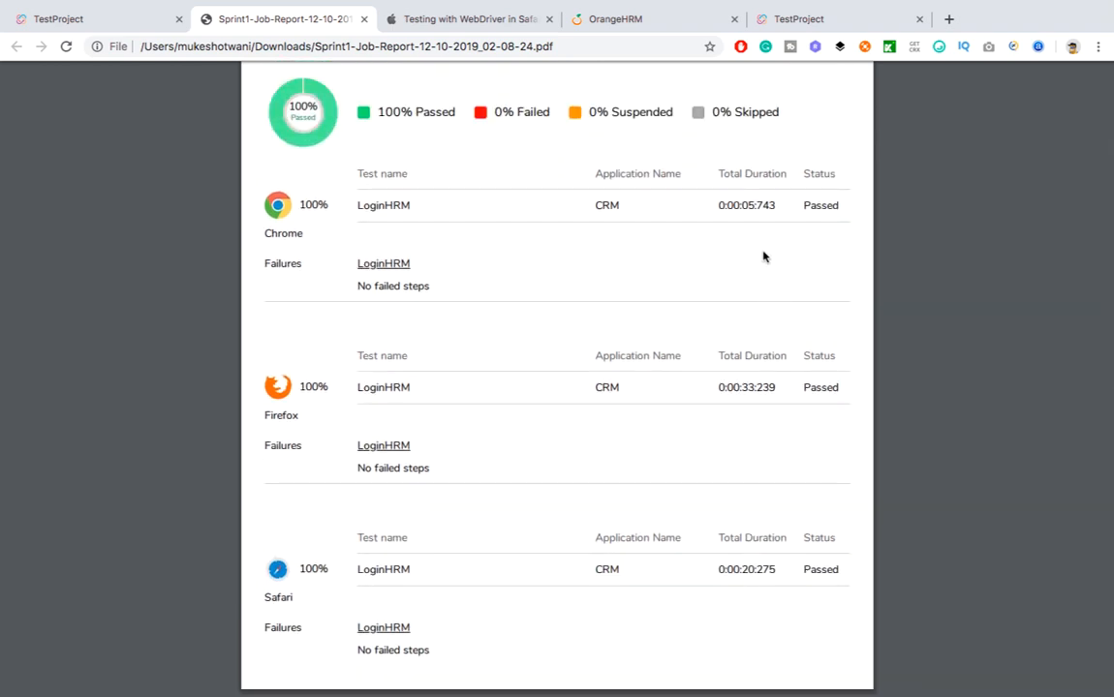
{"action": "scroll", "coordinate": [756, 242], "scroll_direction": "up", "scroll_amount": 5}
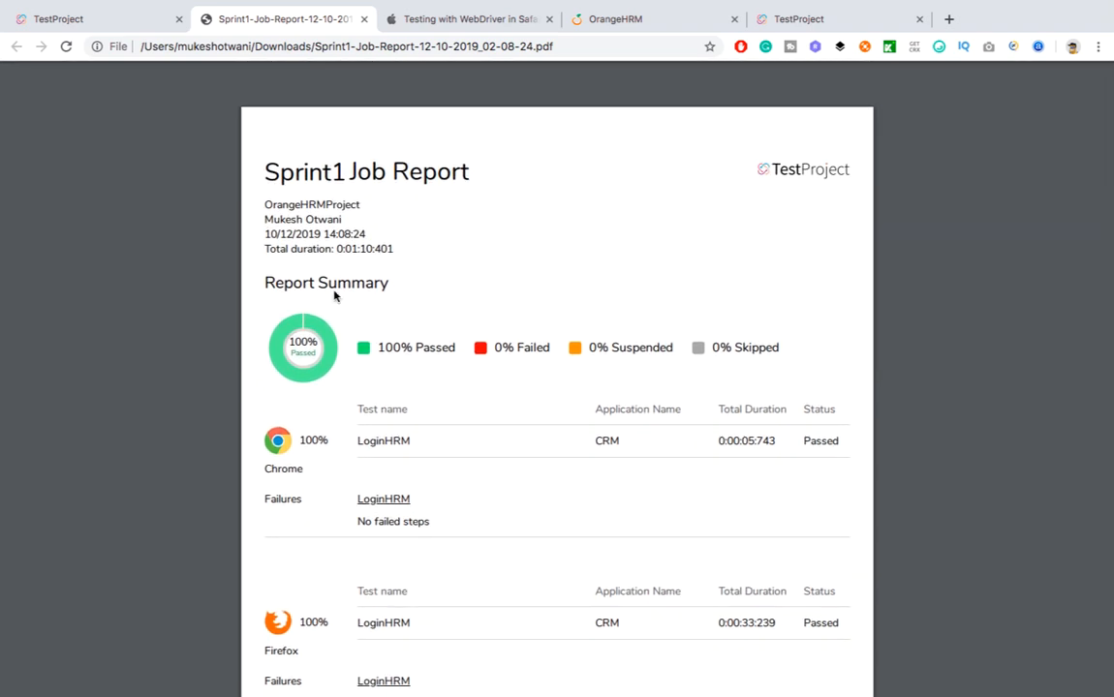
{"action": "scroll", "coordinate": [334, 294], "scroll_direction": "down", "scroll_amount": 10}
{"action": "scroll", "coordinate": [391, 197], "scroll_direction": "up", "scroll_amount": 10}
{"action": "left_click", "coordinate": [128, 19]}
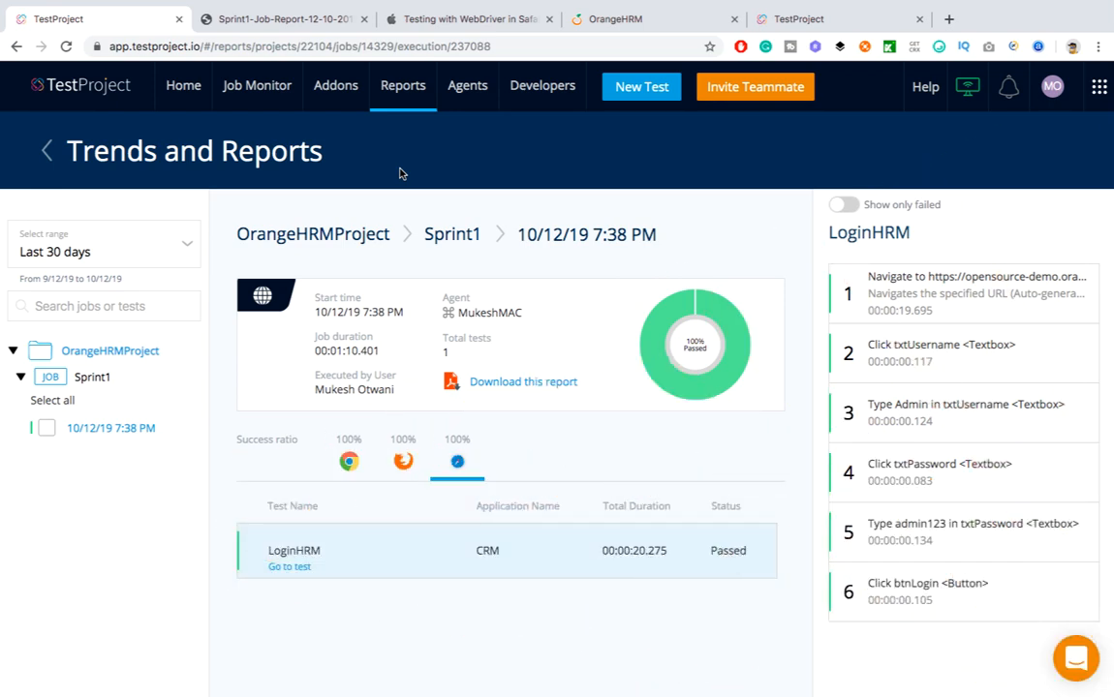
Start a new job named Sprint2 in OrangeHRMProject
{"action": "left_click", "coordinate": [180, 87]}
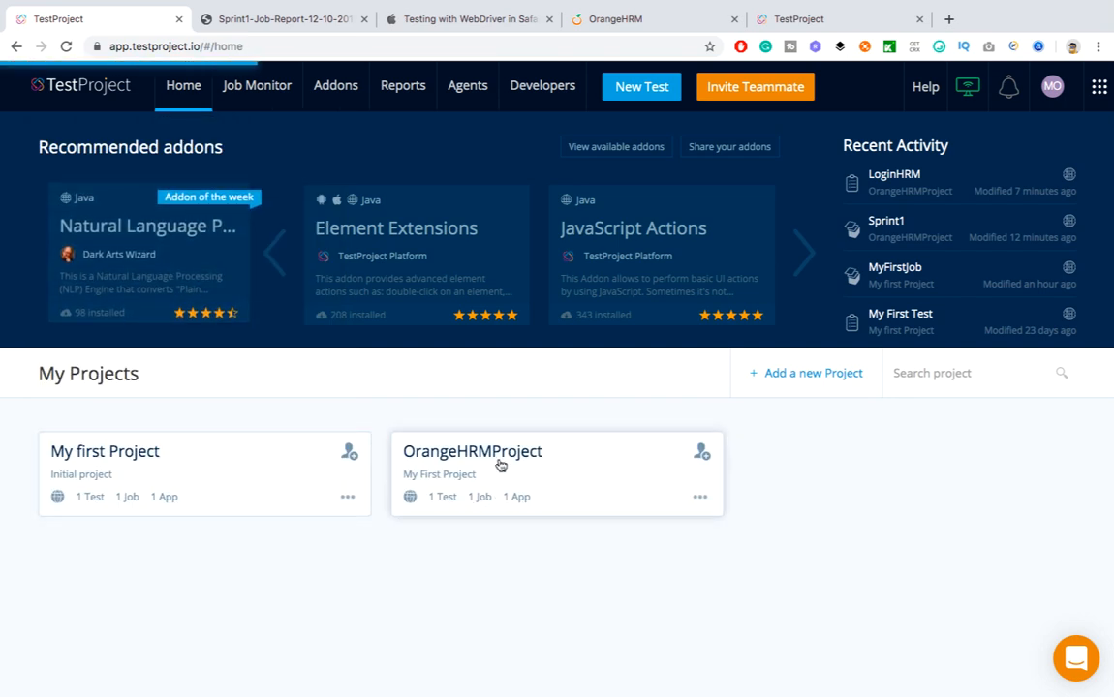
{"action": "left_click", "coordinate": [506, 464]}
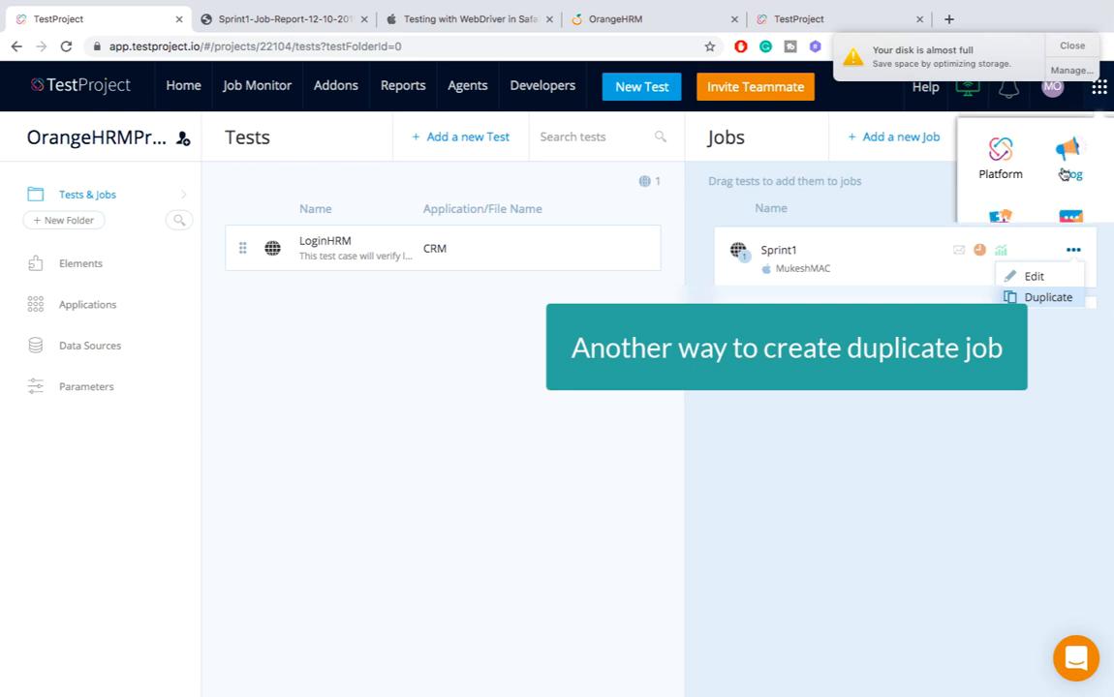
{"action": "left_click", "coordinate": [895, 136]}
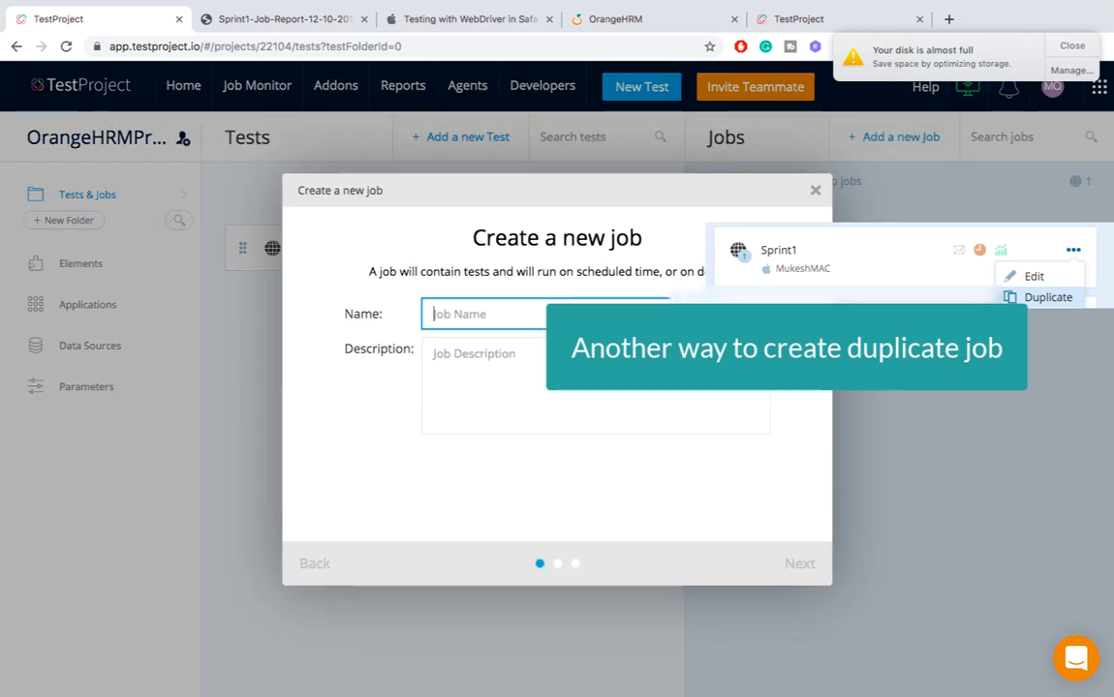
{"action": "type", "text": "Sprint2"}
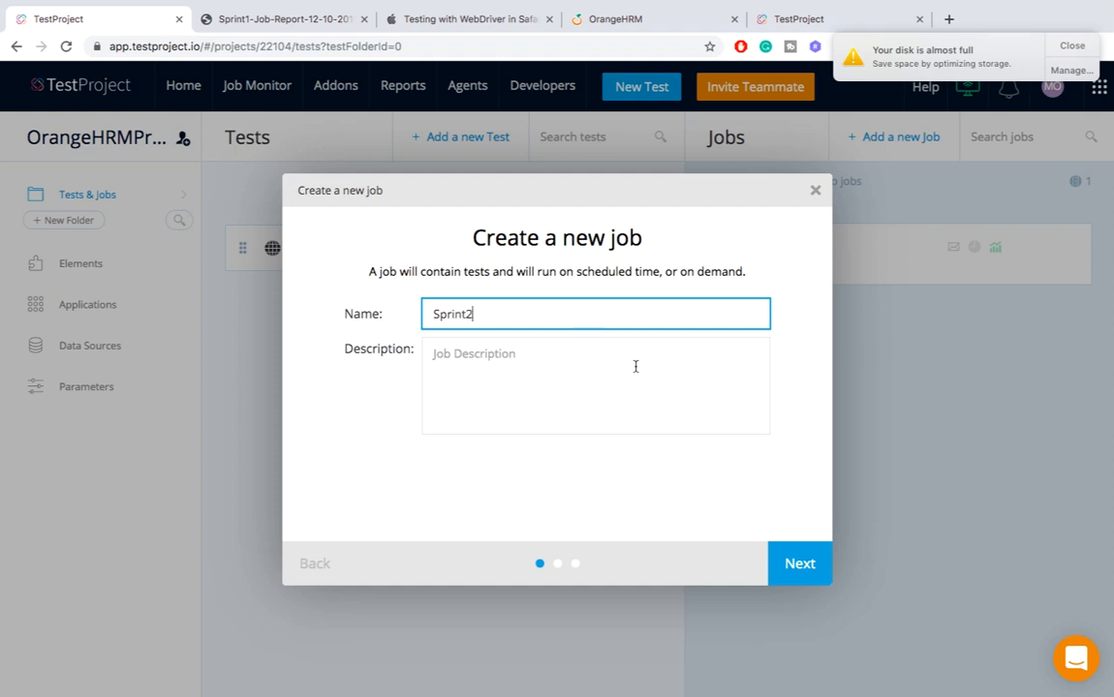
{"action": "left_click", "coordinate": [784, 557]}
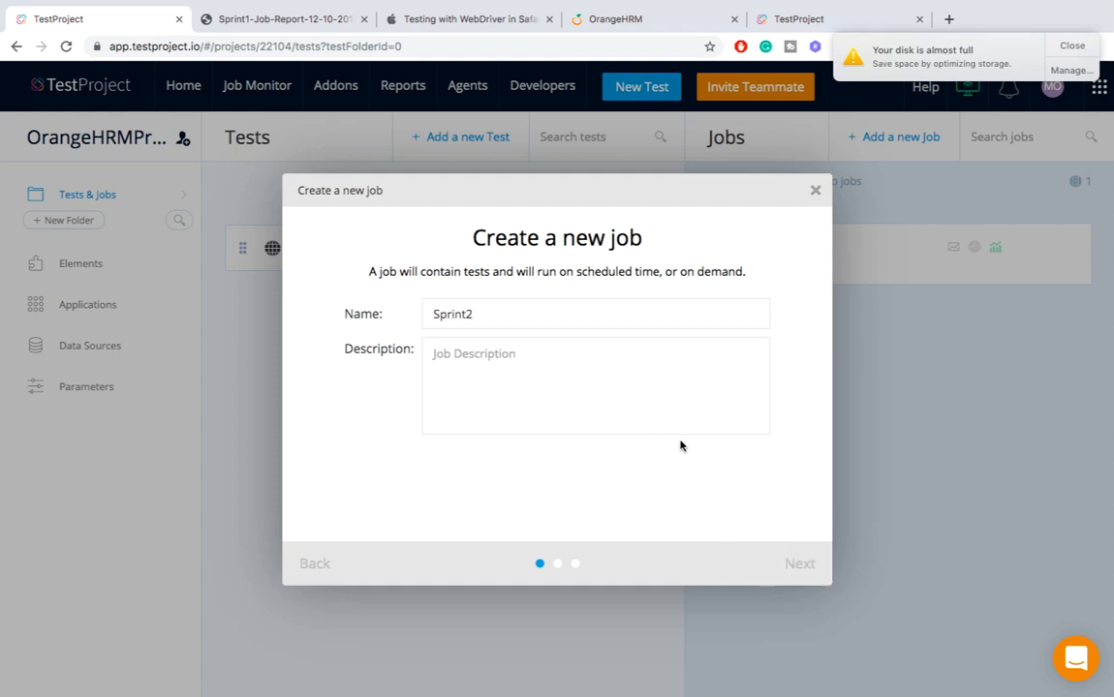
Make Sprint2 a web job running on Chrome and create it
{"action": "left_click", "coordinate": [601, 372]}
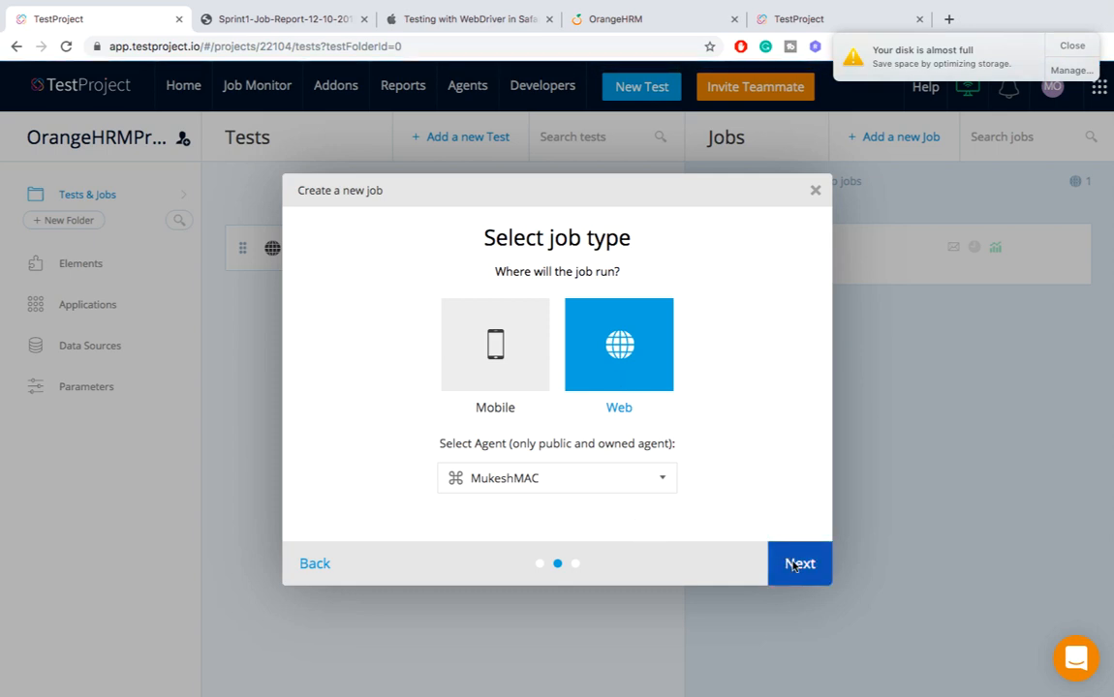
{"action": "left_click", "coordinate": [796, 564]}
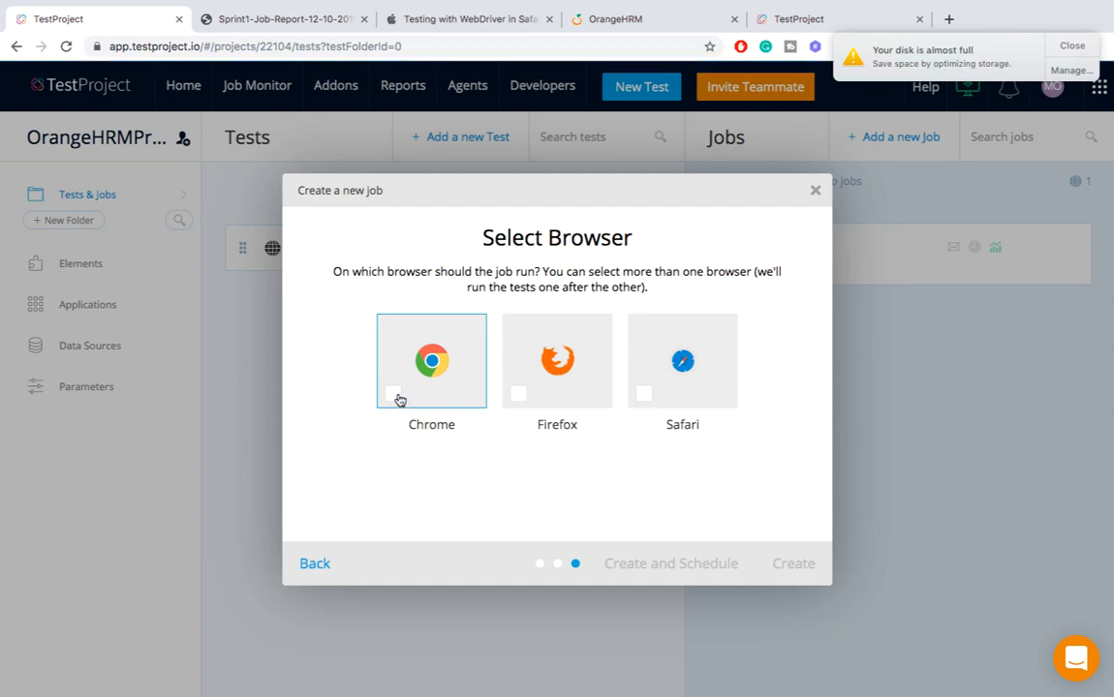
{"action": "left_click", "coordinate": [394, 395]}
{"action": "left_click", "coordinate": [790, 566]}
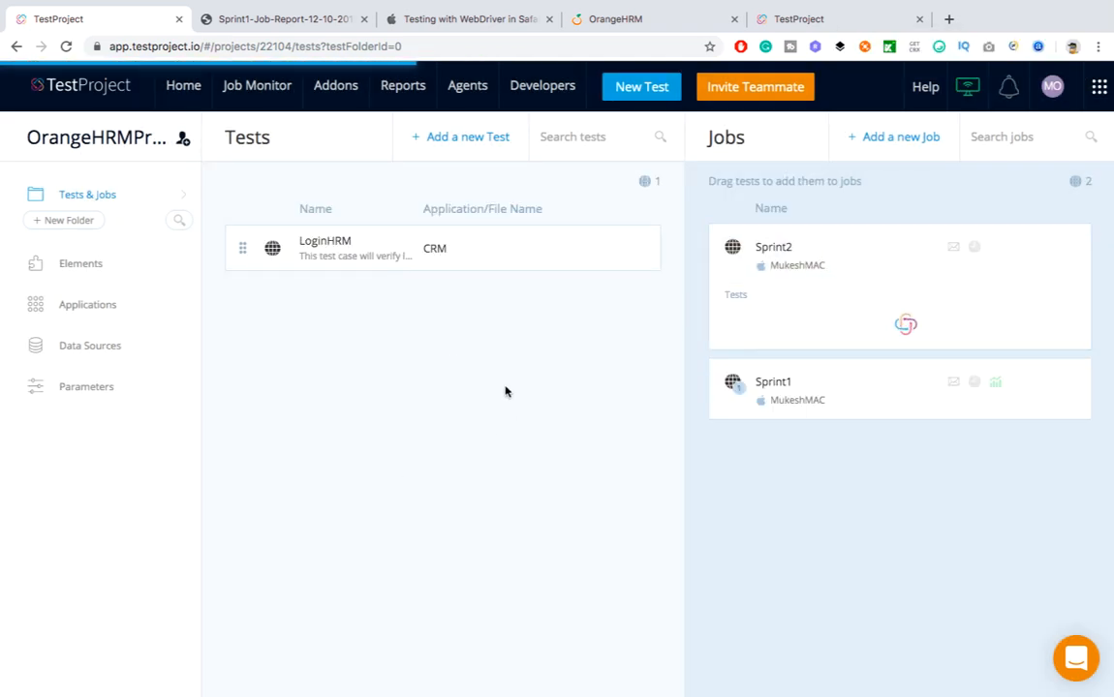
{"action": "left_click", "coordinate": [497, 158]}
Create a web test named FailedTest
{"action": "left_click", "coordinate": [523, 322]}
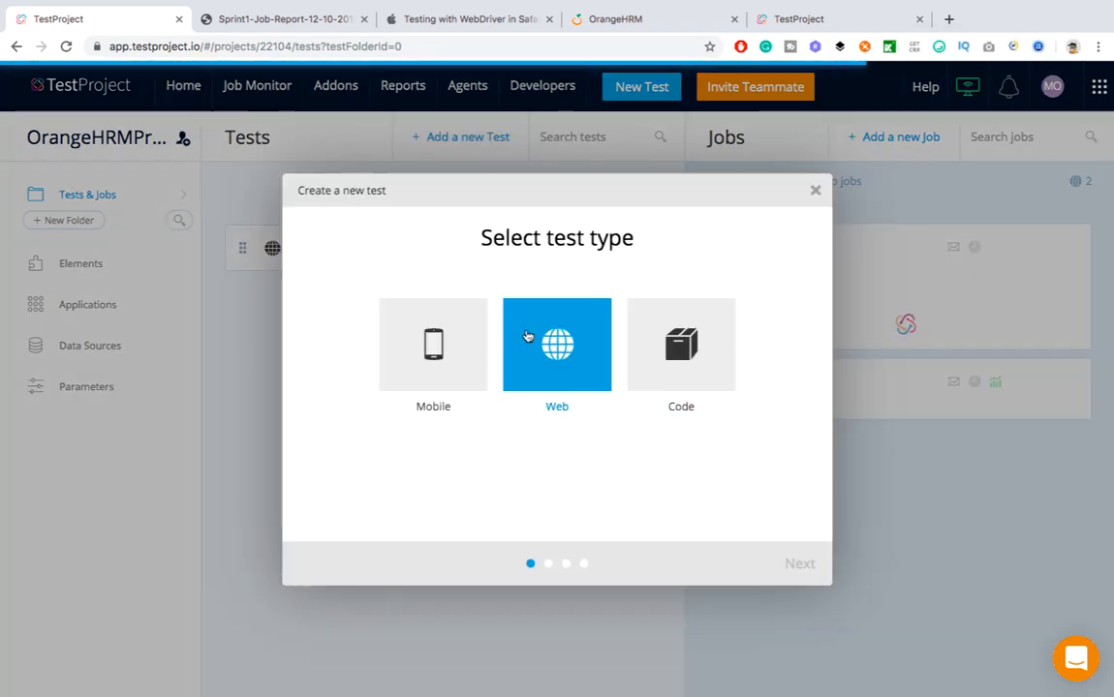
{"action": "left_click", "coordinate": [799, 564]}
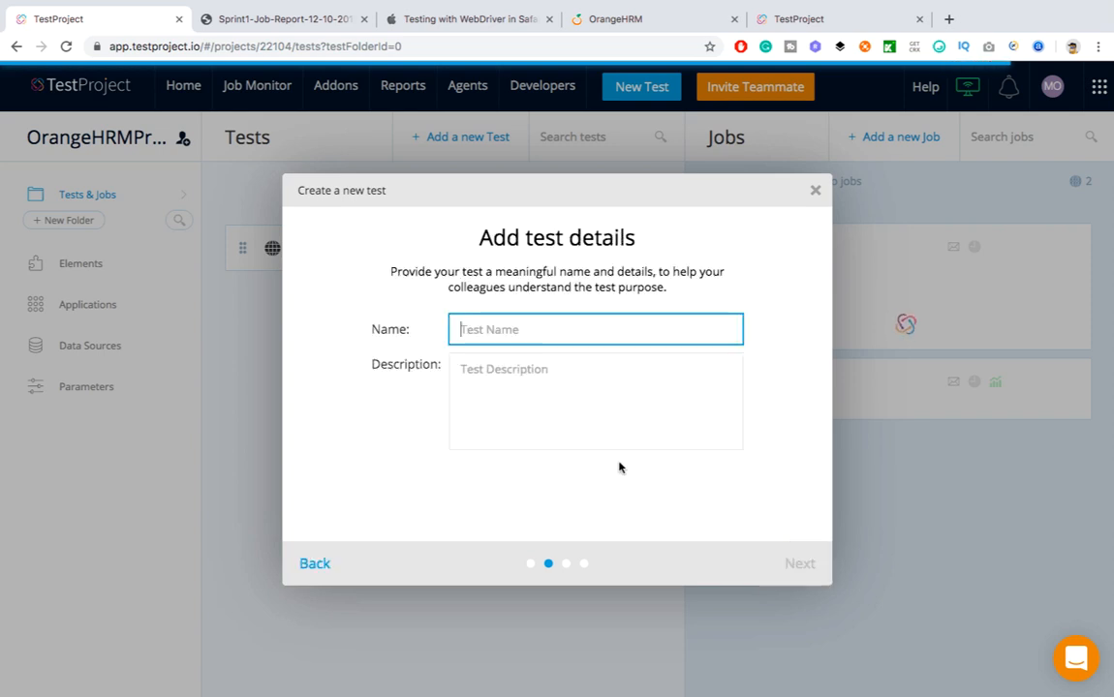
{"action": "type", "text": "FailedTe"}
{"action": "left_click", "coordinate": [808, 567]}
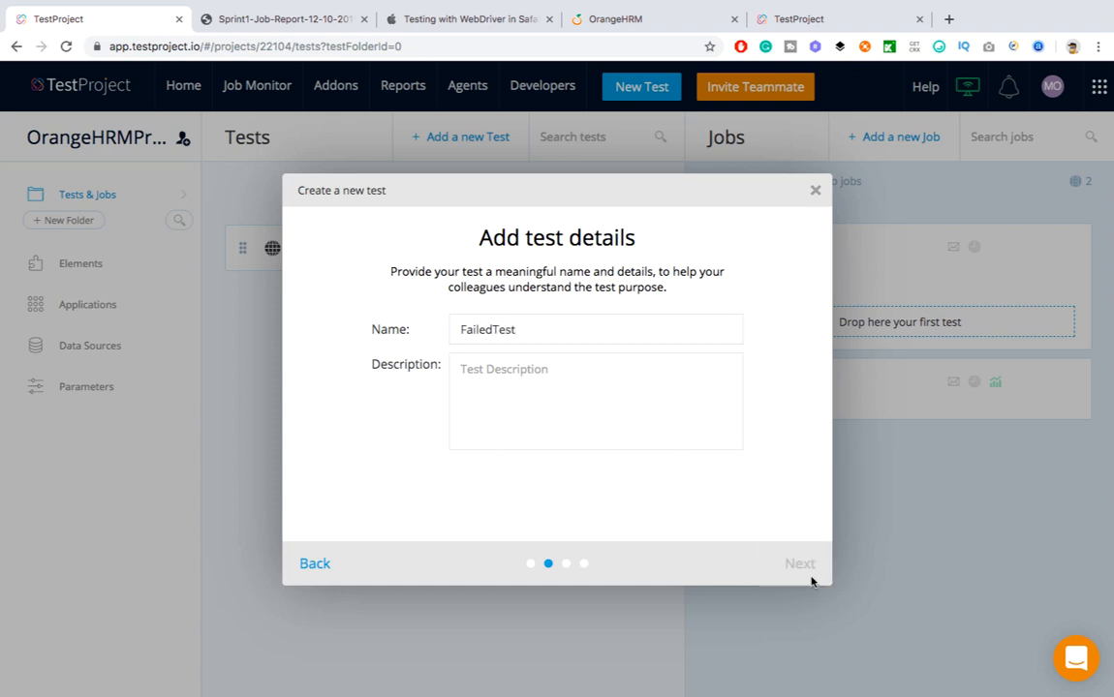
Assign the CRM application and start building FailedTest by recording
{"action": "left_click", "coordinate": [514, 290]}
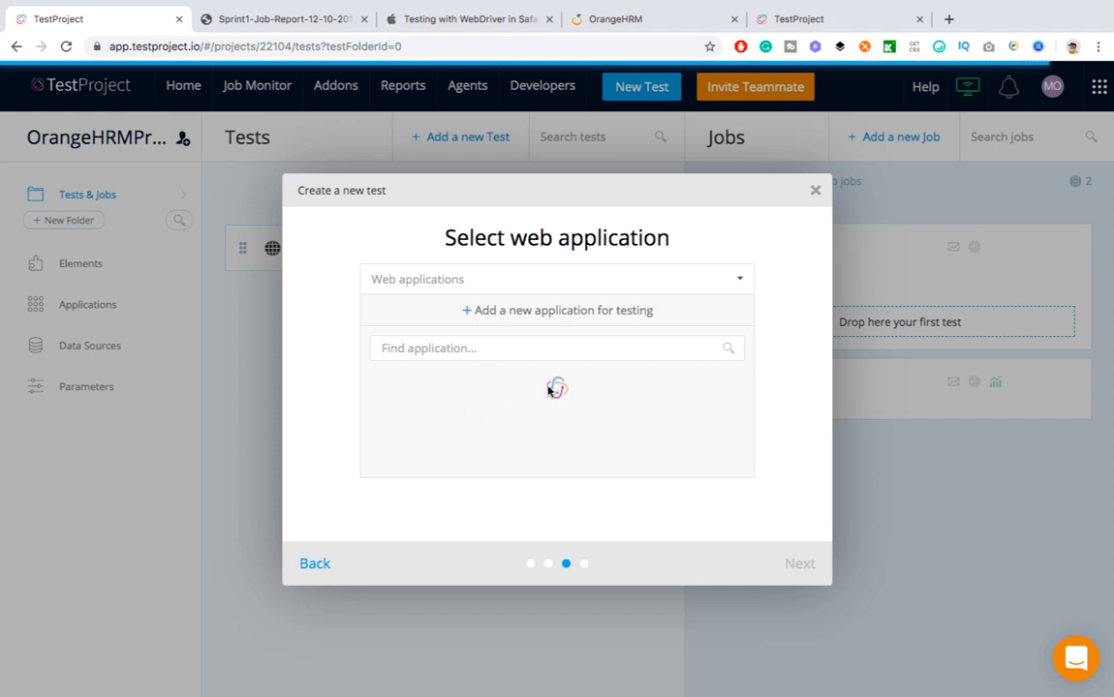
{"action": "left_click", "coordinate": [446, 387]}
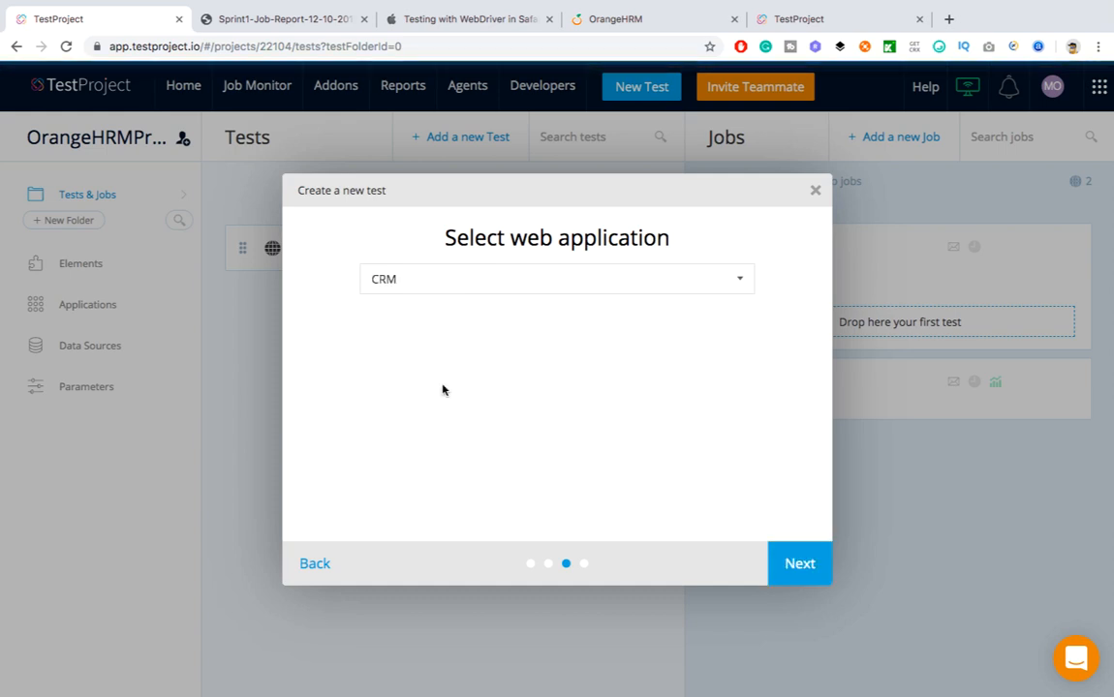
{"action": "left_click", "coordinate": [799, 563]}
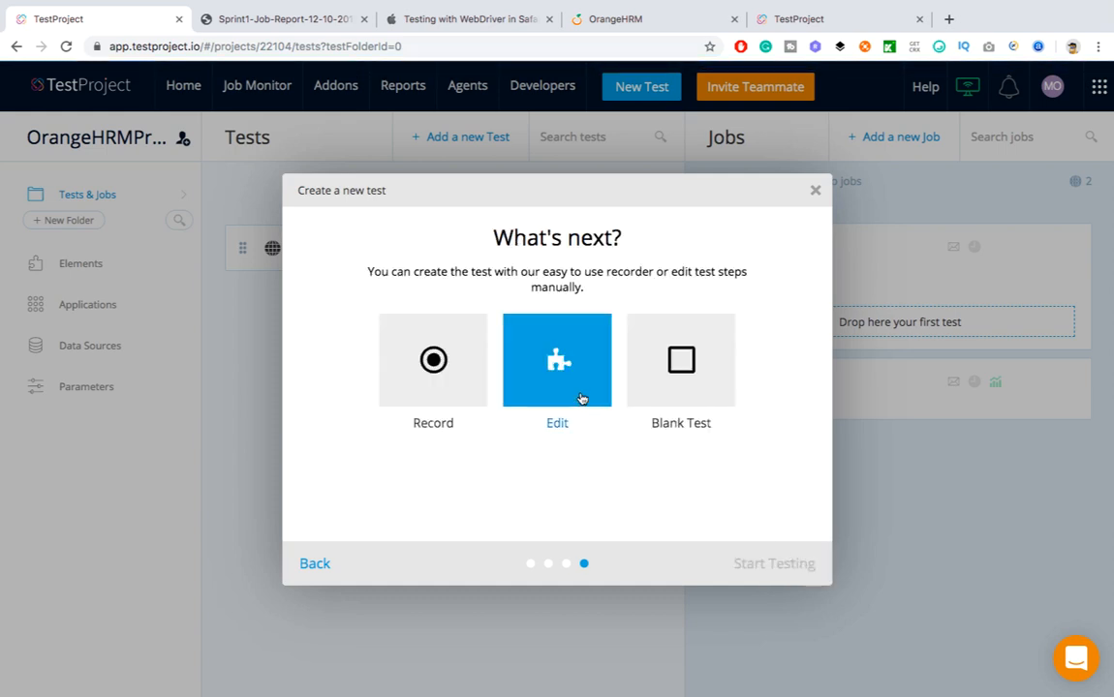
{"action": "left_click", "coordinate": [441, 361]}
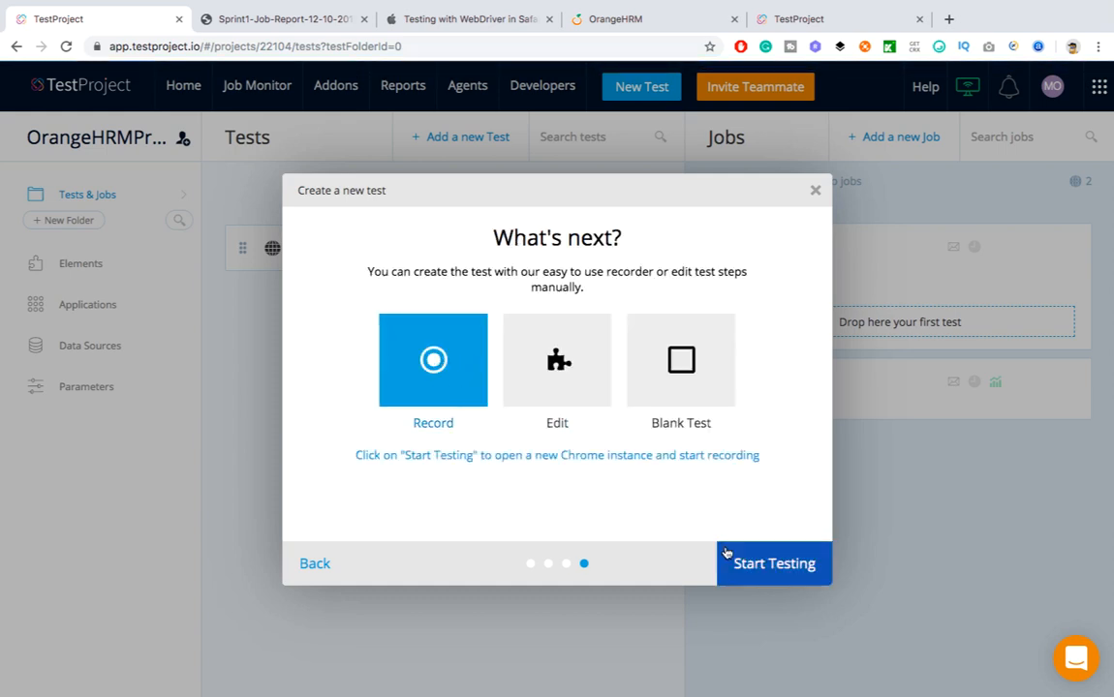
{"action": "left_click", "coordinate": [773, 562]}
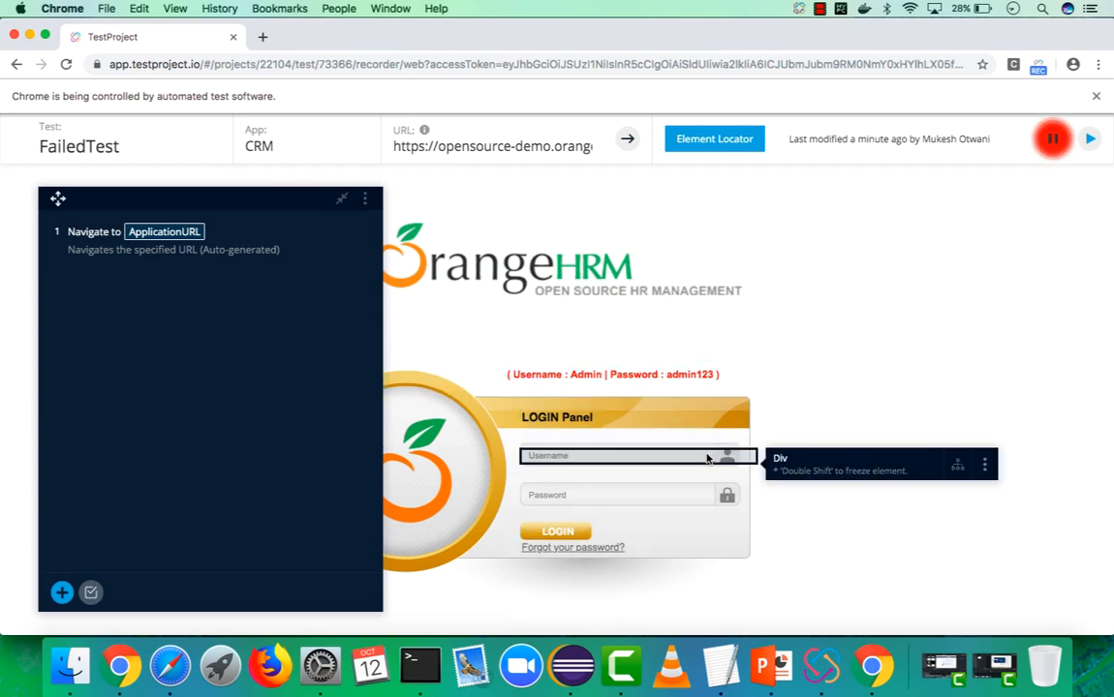
Record the OrangeHRM login by entering the username and password and submitting LOGIN
{"action": "left_click", "coordinate": [671, 453]}
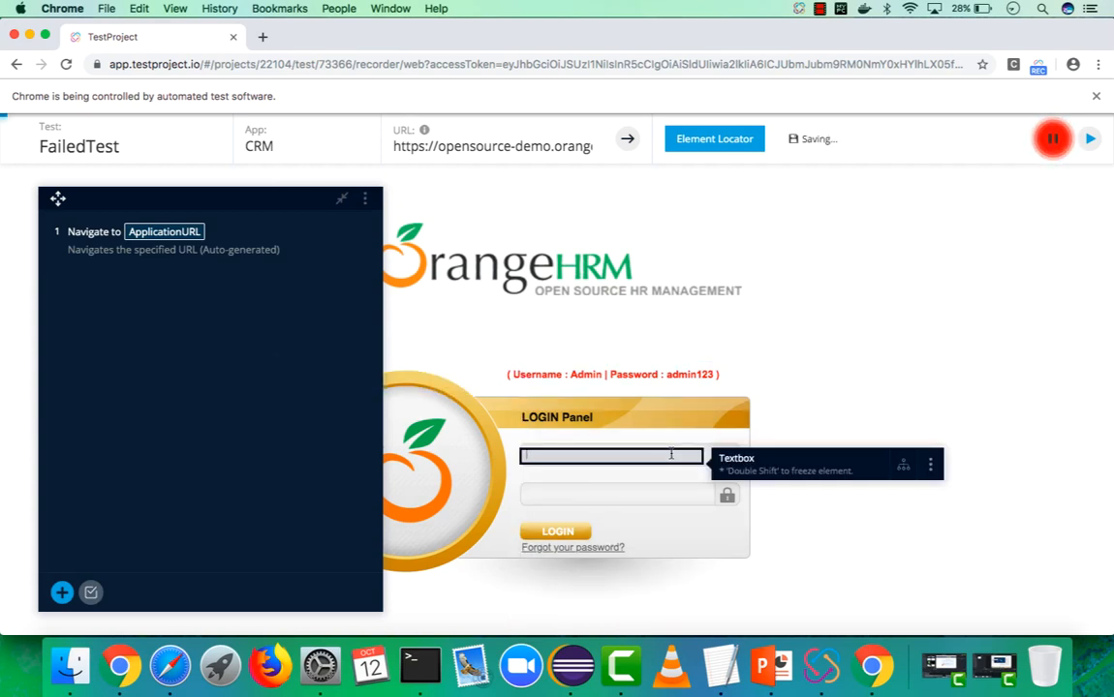
{"action": "type", "text": "Admin"}
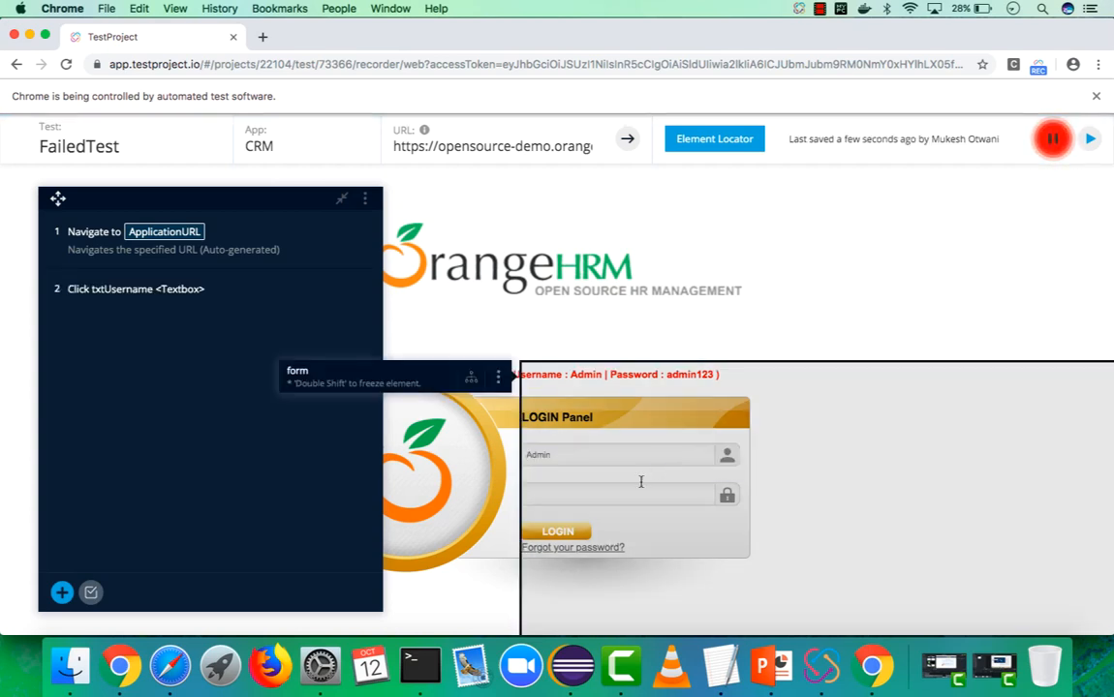
{"action": "left_click", "coordinate": [614, 496]}
{"action": "type", "text": "admin"}
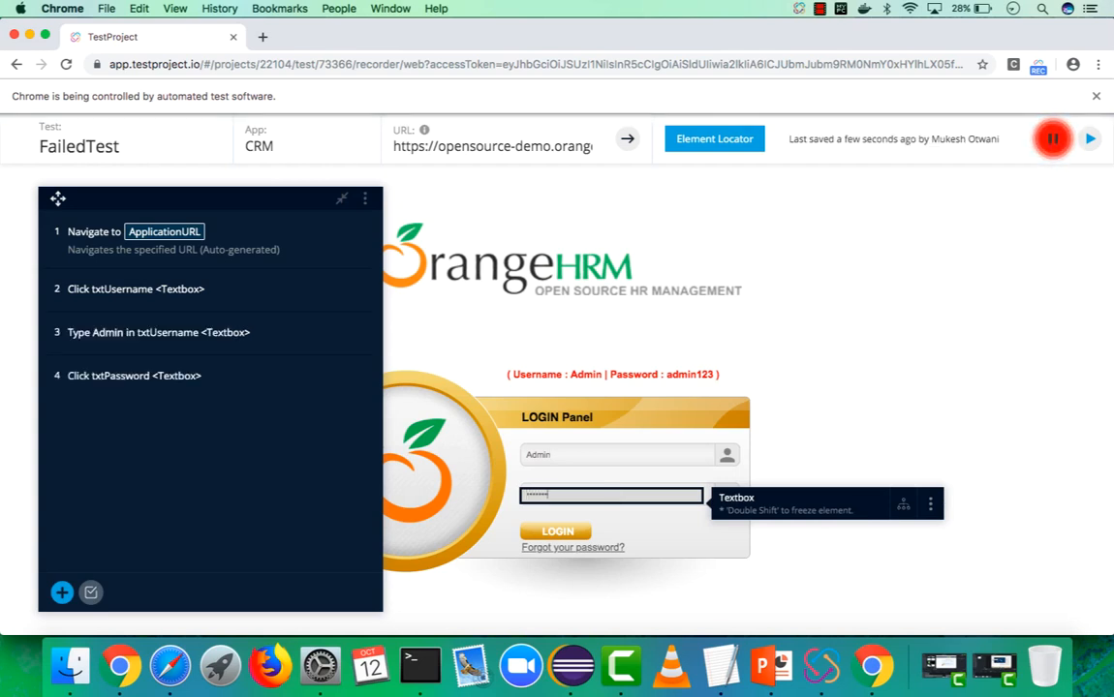
{"action": "left_click", "coordinate": [560, 532]}
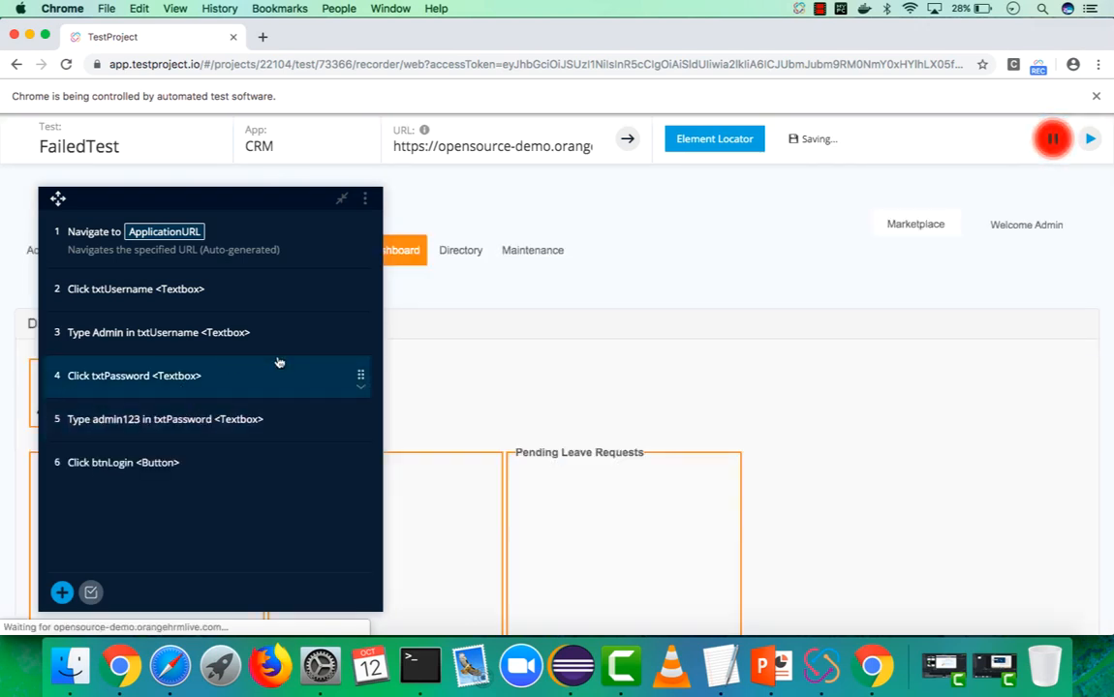
Close the recording browser window and return to the TestProject tests page in Chrome
{"action": "left_click", "coordinate": [17, 37]}
{"action": "left_click", "coordinate": [667, 236]}
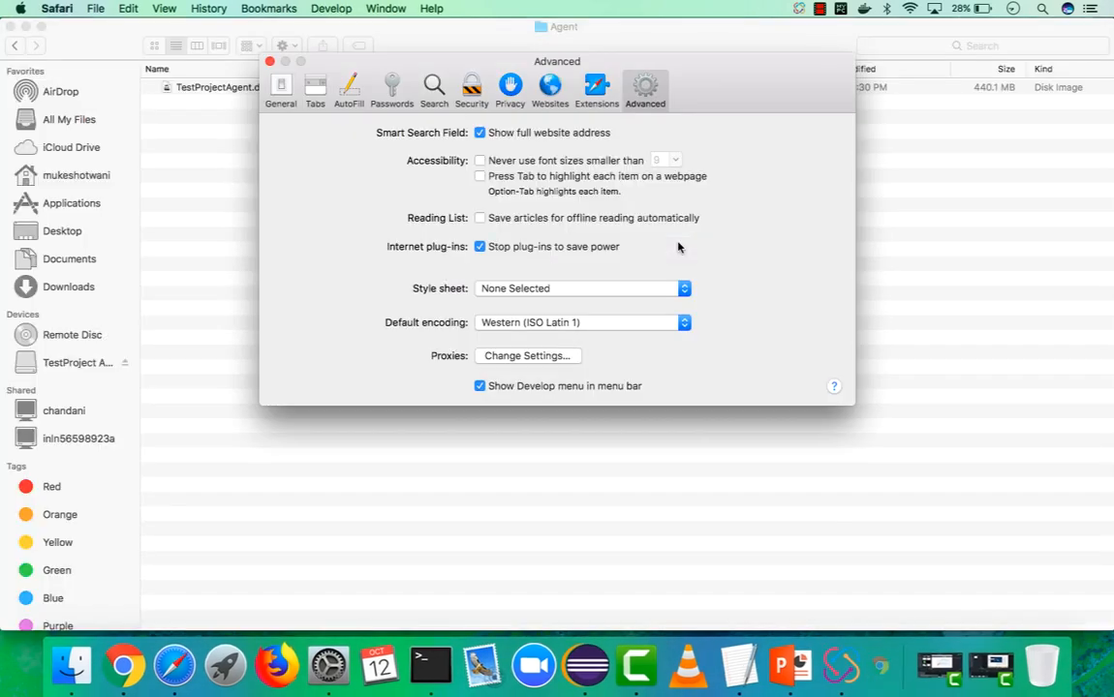
{"action": "left_click", "coordinate": [271, 62]}
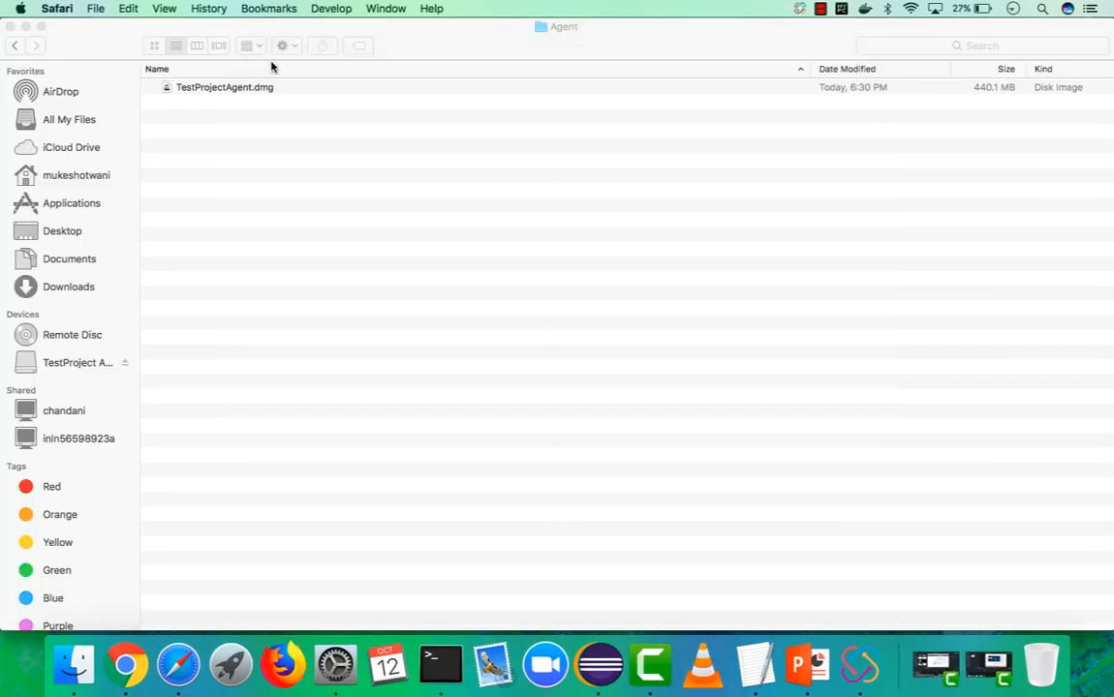
{"action": "left_click", "coordinate": [127, 665]}
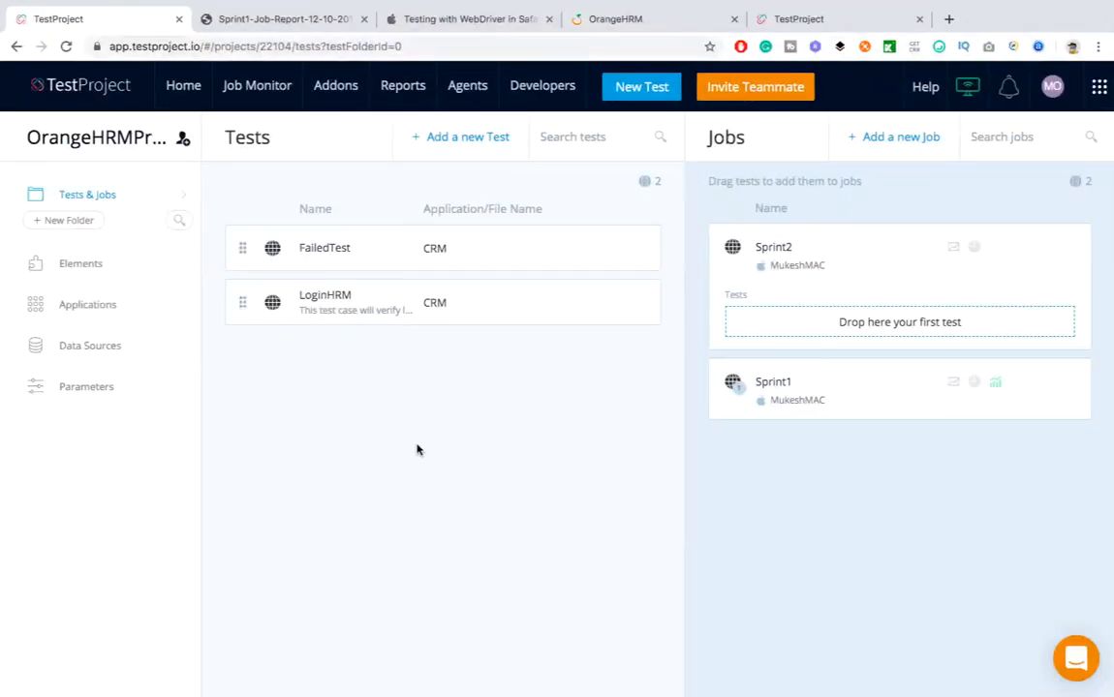
In FailedTest, replace step 6's btnLogin element locator with the bogus value 'Mu'
{"action": "left_click", "coordinate": [380, 248]}
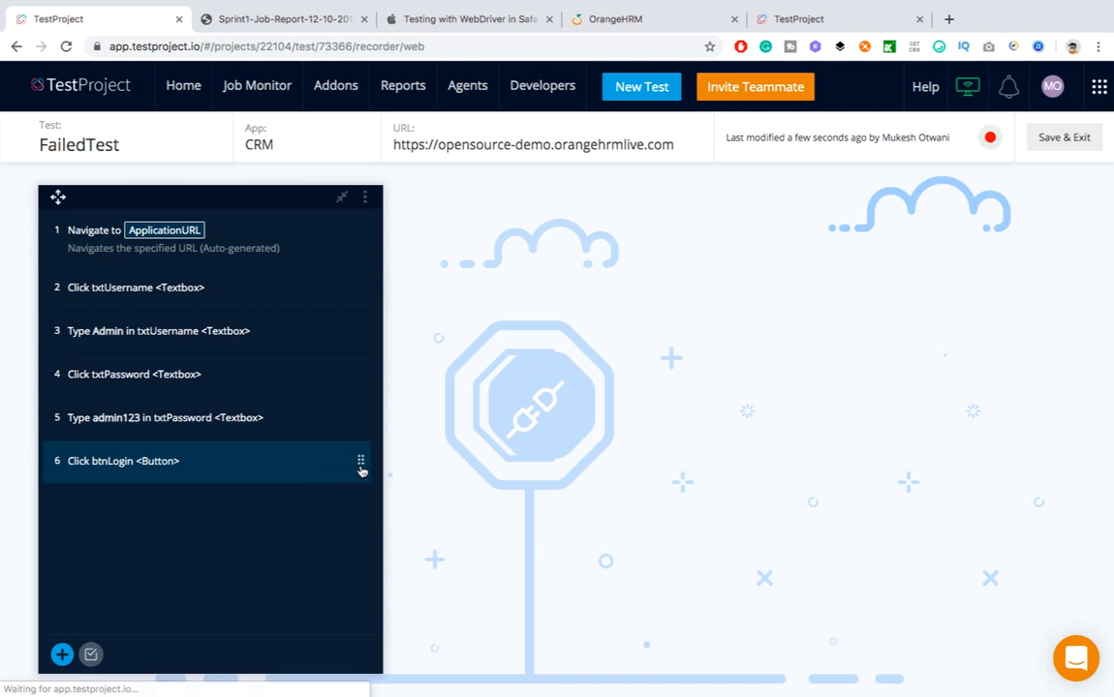
{"action": "left_click", "coordinate": [282, 461]}
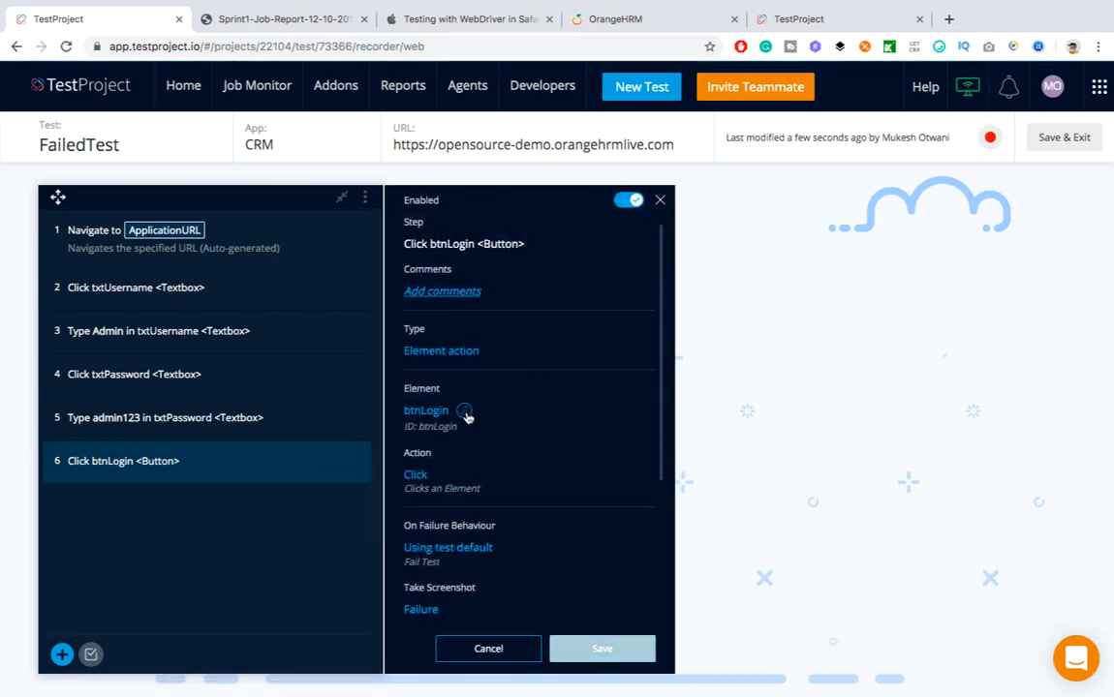
{"action": "left_click", "coordinate": [465, 412]}
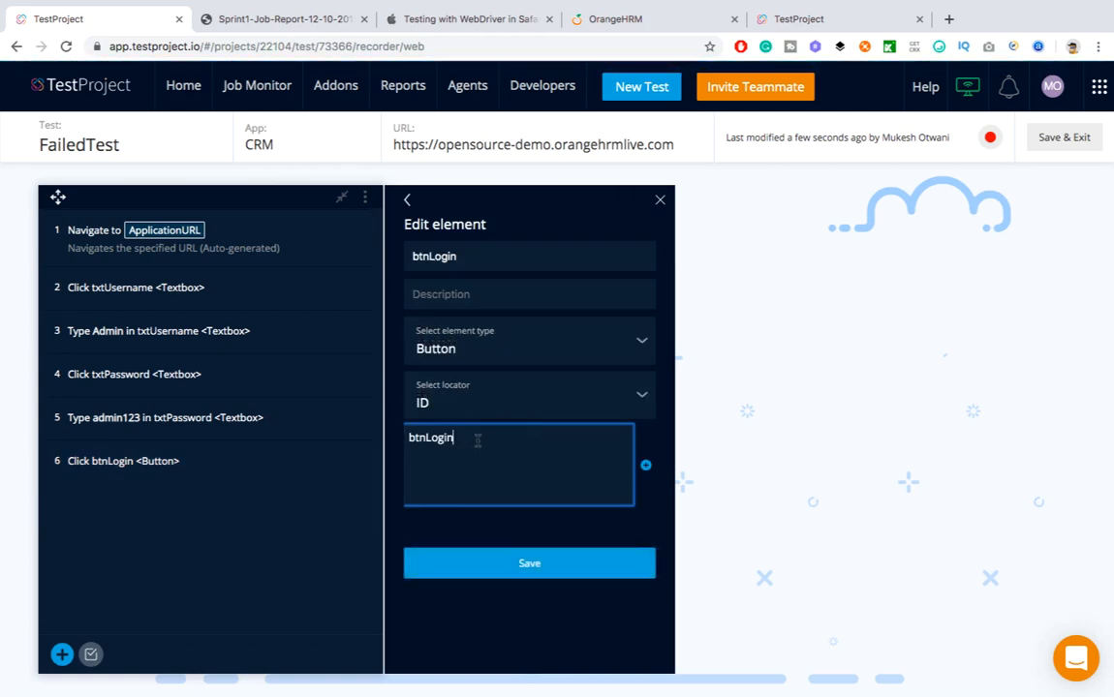
{"action": "double_click", "coordinate": [477, 441]}
{"action": "type", "text": "Mu"}
{"action": "left_click", "coordinate": [506, 570]}
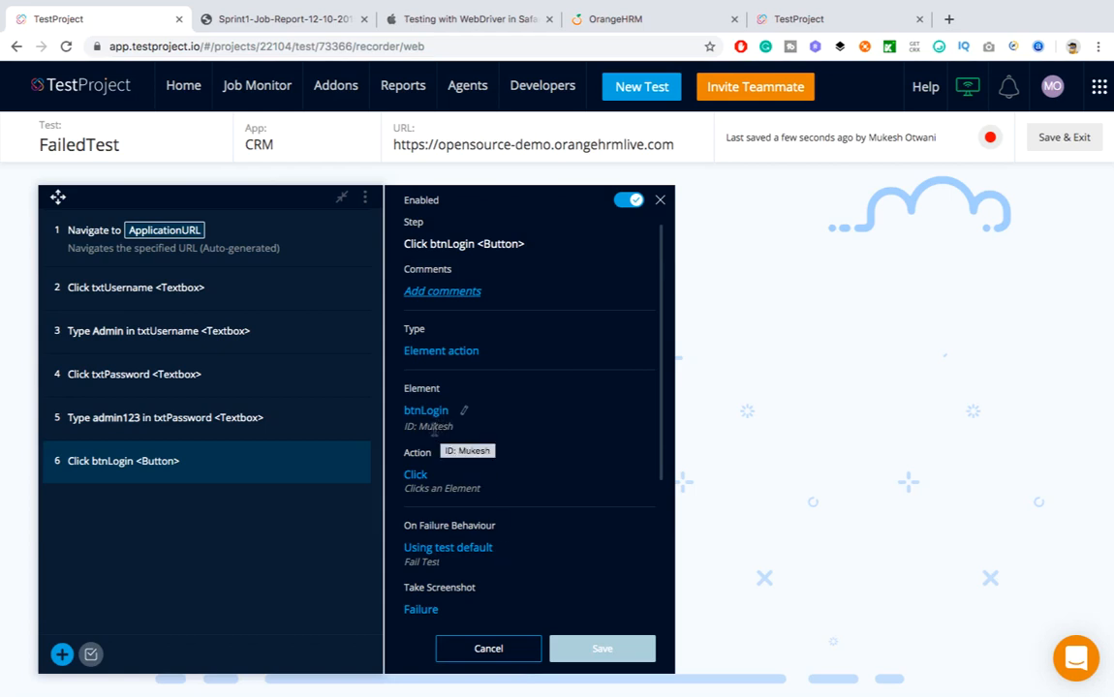
Review the password-typing and login-button step details, then close them without changes
{"action": "scroll", "coordinate": [490, 508], "scroll_direction": "down", "scroll_amount": 2}
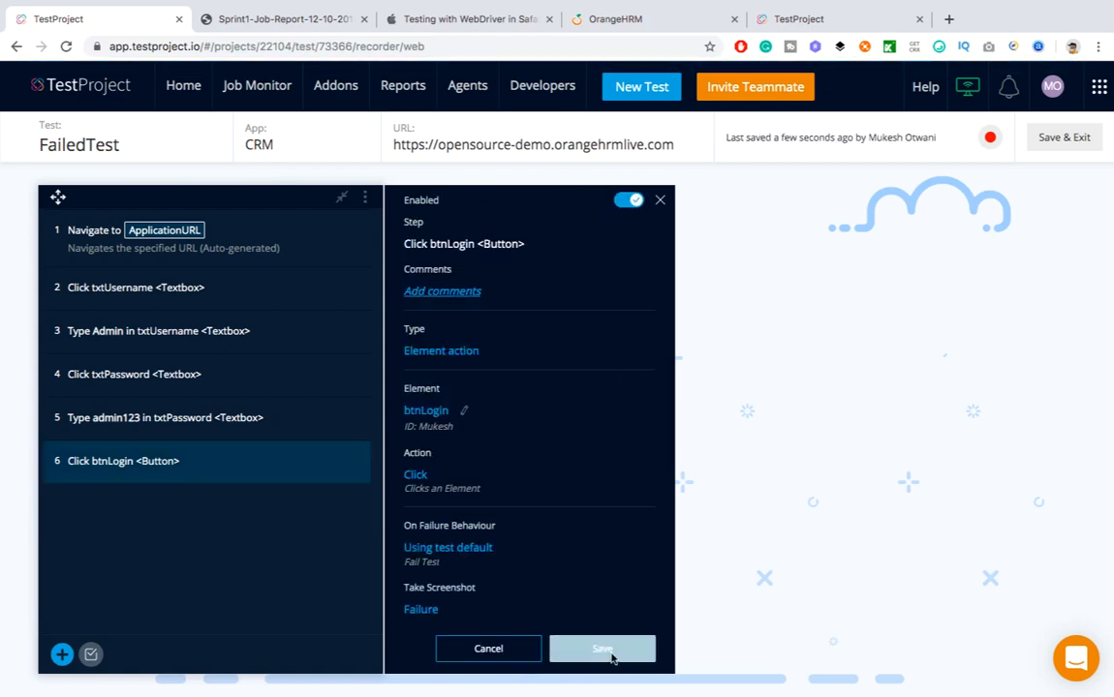
{"action": "scroll", "coordinate": [599, 457], "scroll_direction": "down", "scroll_amount": 5}
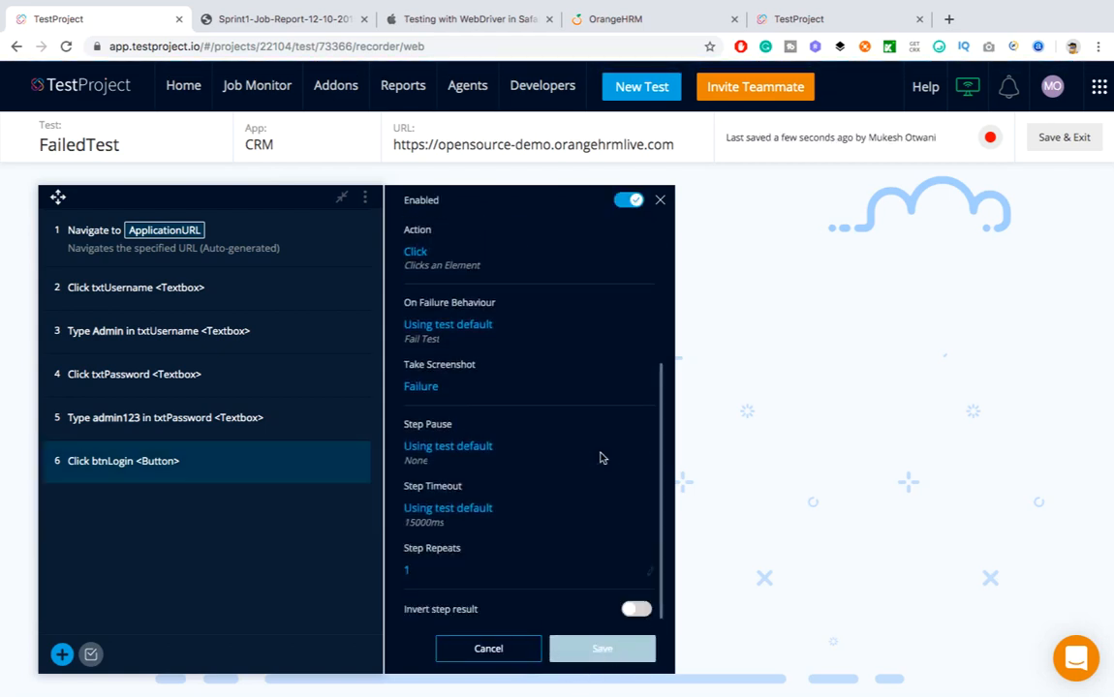
{"action": "scroll", "coordinate": [600, 457], "scroll_direction": "up", "scroll_amount": 4}
{"action": "scroll", "coordinate": [600, 457], "scroll_direction": "up", "scroll_amount": 2}
{"action": "scroll", "coordinate": [599, 457], "scroll_direction": "down", "scroll_amount": 5}
{"action": "left_click", "coordinate": [289, 428]}
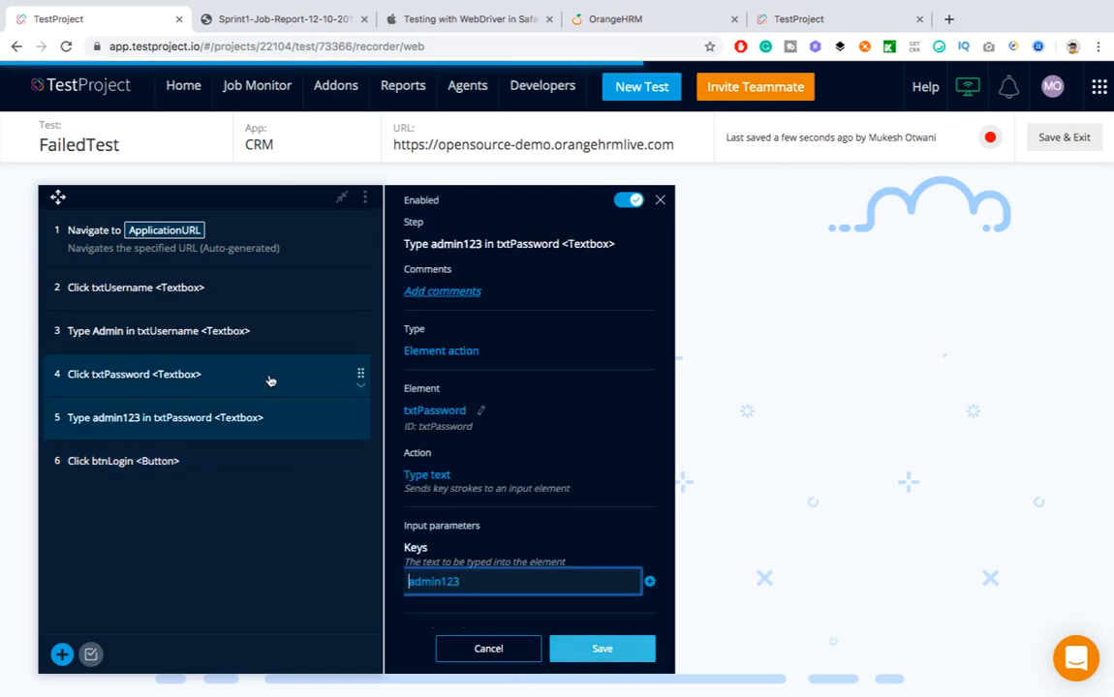
{"action": "left_click", "coordinate": [262, 465]}
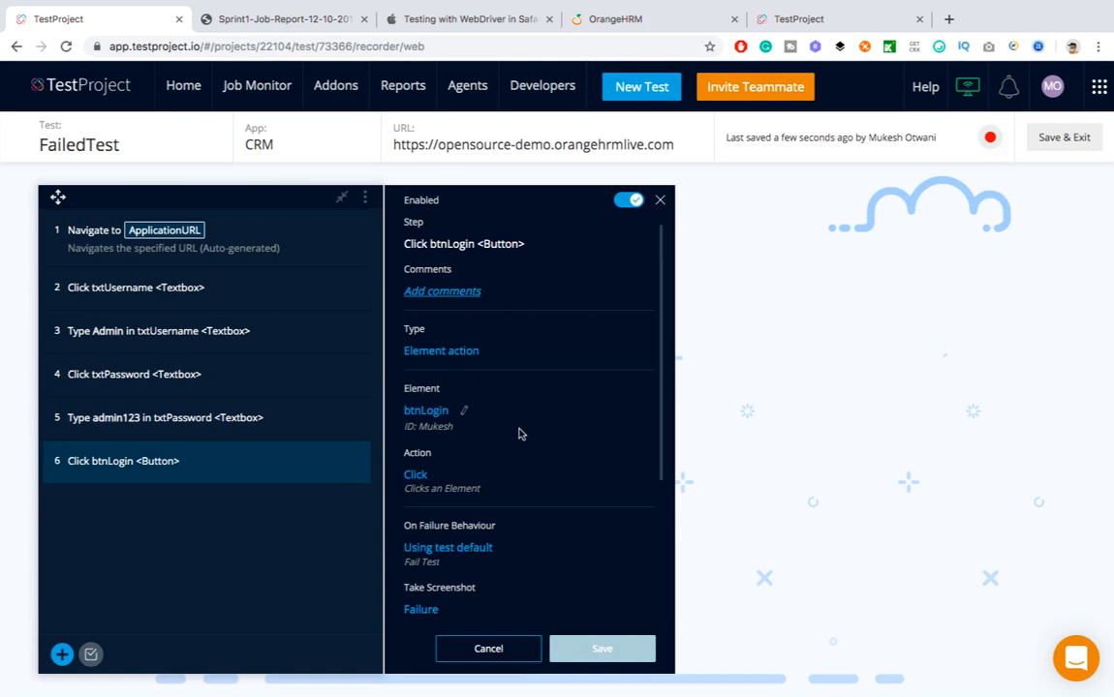
{"action": "scroll", "coordinate": [518, 439], "scroll_direction": "down", "scroll_amount": 2}
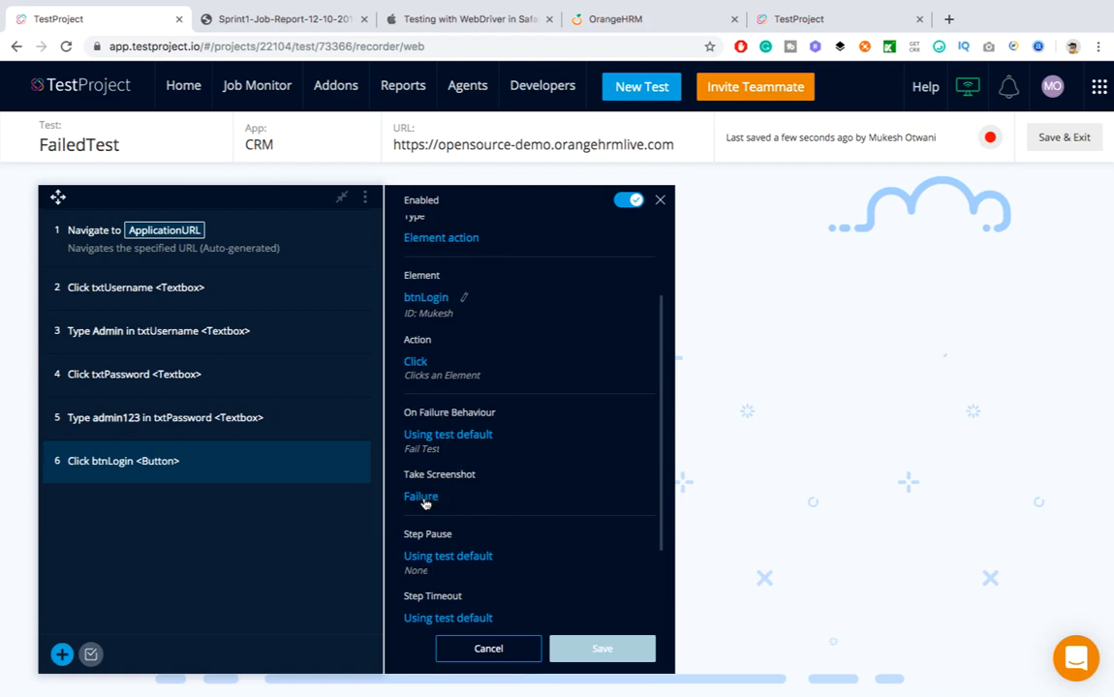
{"action": "scroll", "coordinate": [528, 581], "scroll_direction": "down", "scroll_amount": 2}
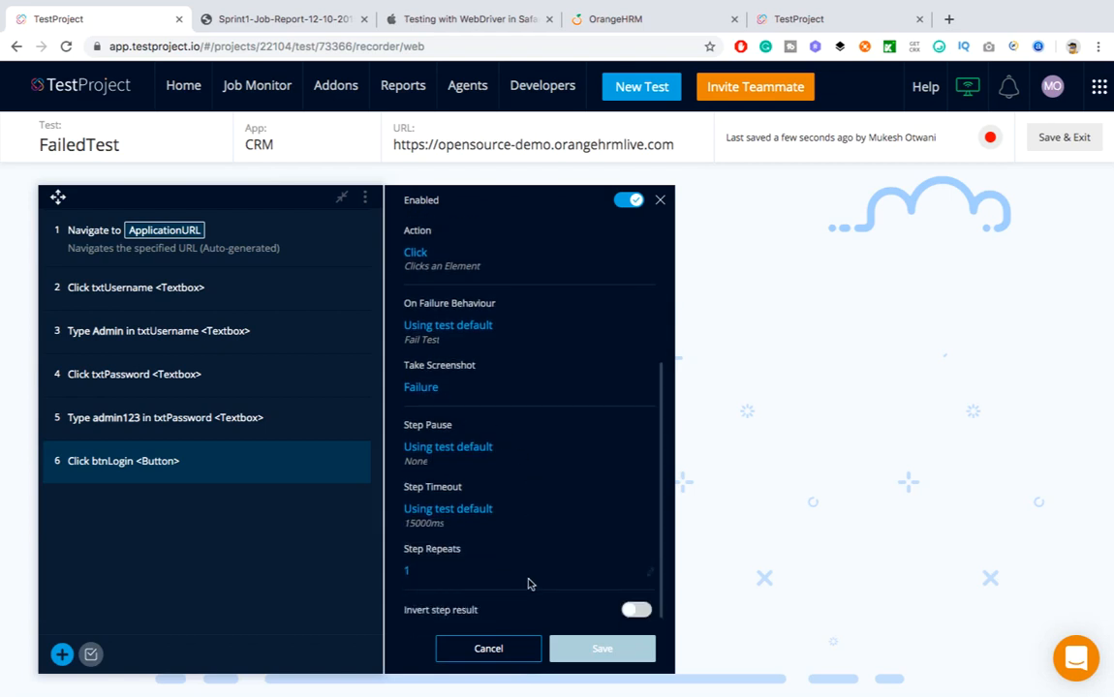
{"action": "left_click", "coordinate": [494, 648]}
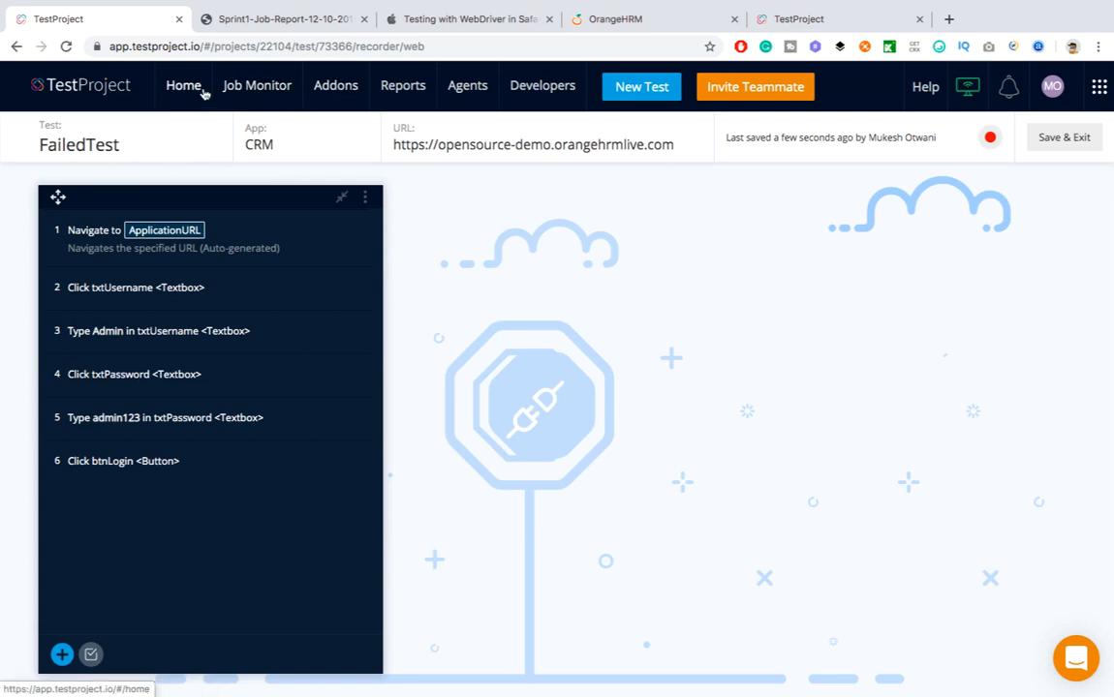
Save FailedTest and add it to the Sprint2 job
{"action": "left_click", "coordinate": [1077, 136]}
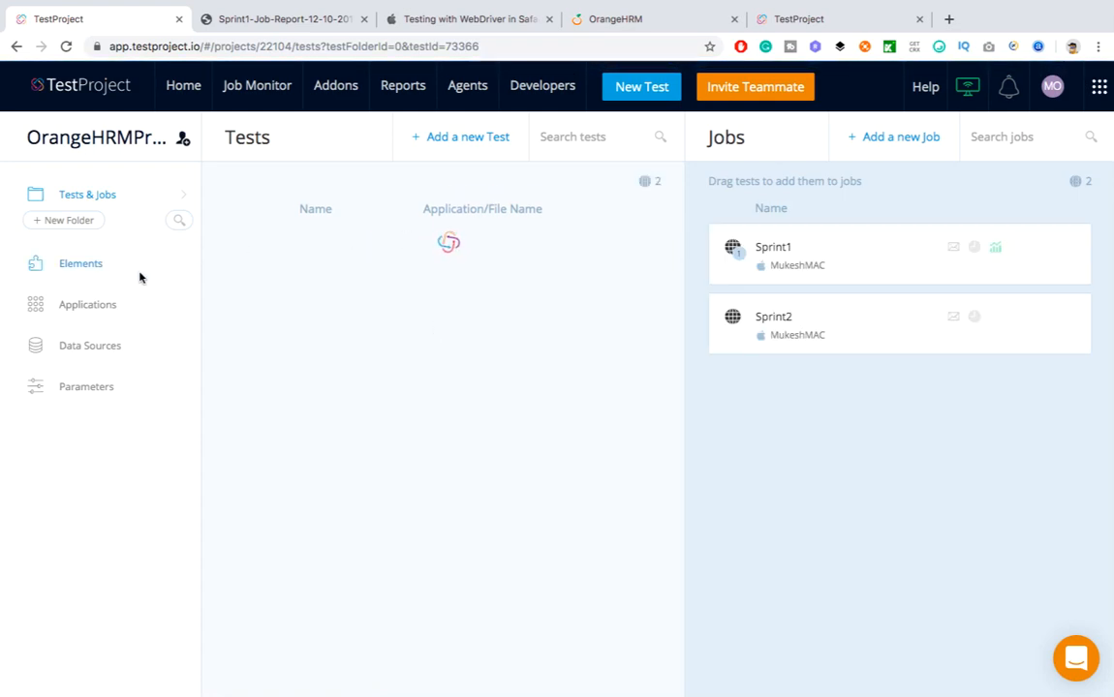
{"action": "left_click_drag", "start_coordinate": [338, 254], "coordinate": [841, 338]}
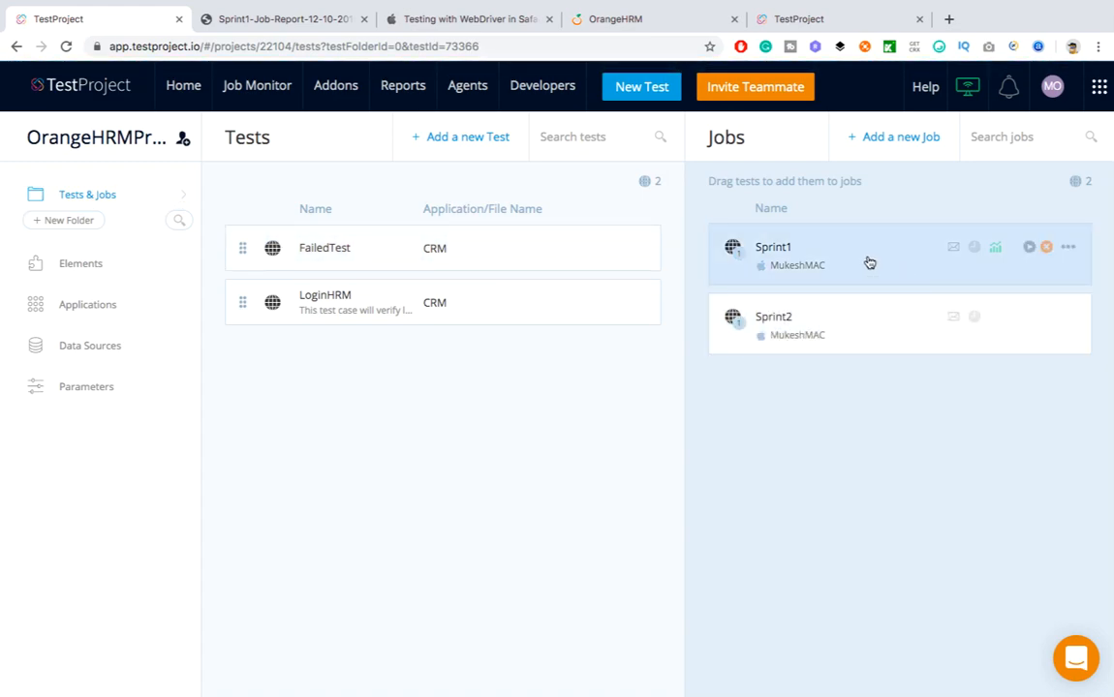
{"action": "left_click", "coordinate": [853, 334]}
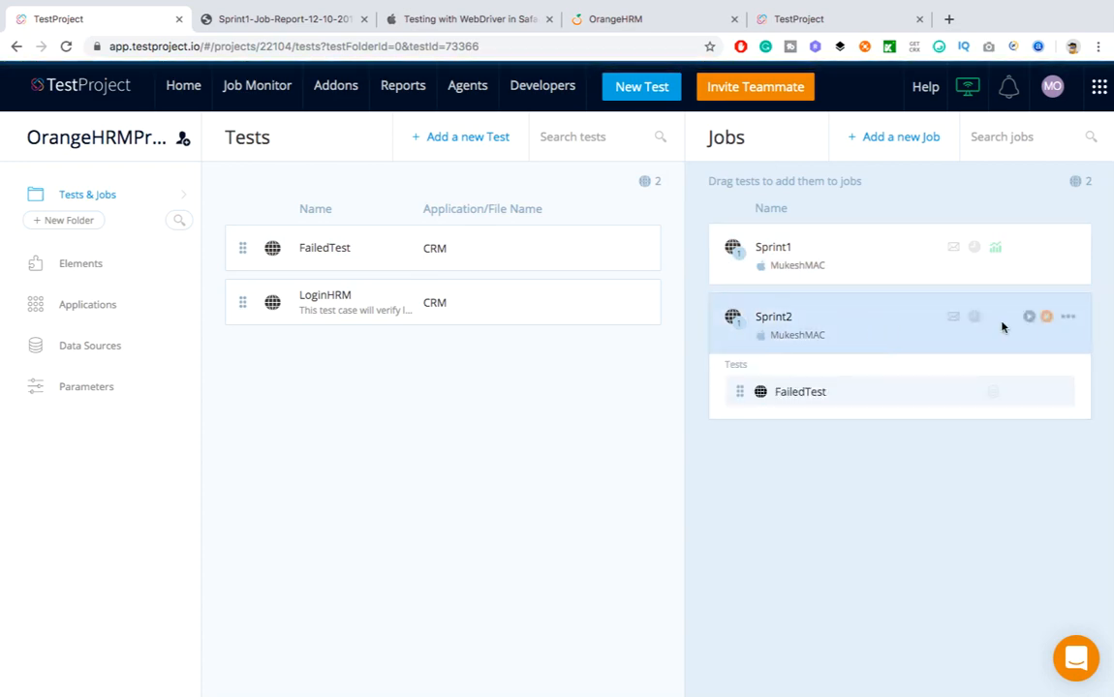
Run the Sprint2 job and open its latest report
{"action": "left_click", "coordinate": [1030, 318]}
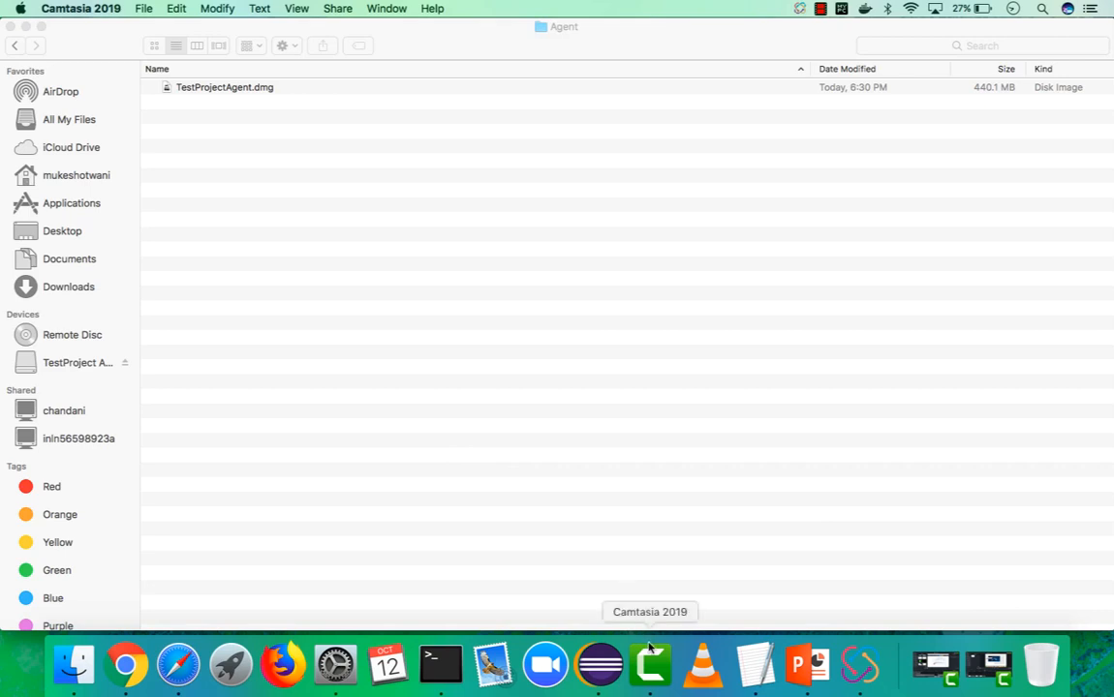
{"action": "left_click", "coordinate": [126, 667]}
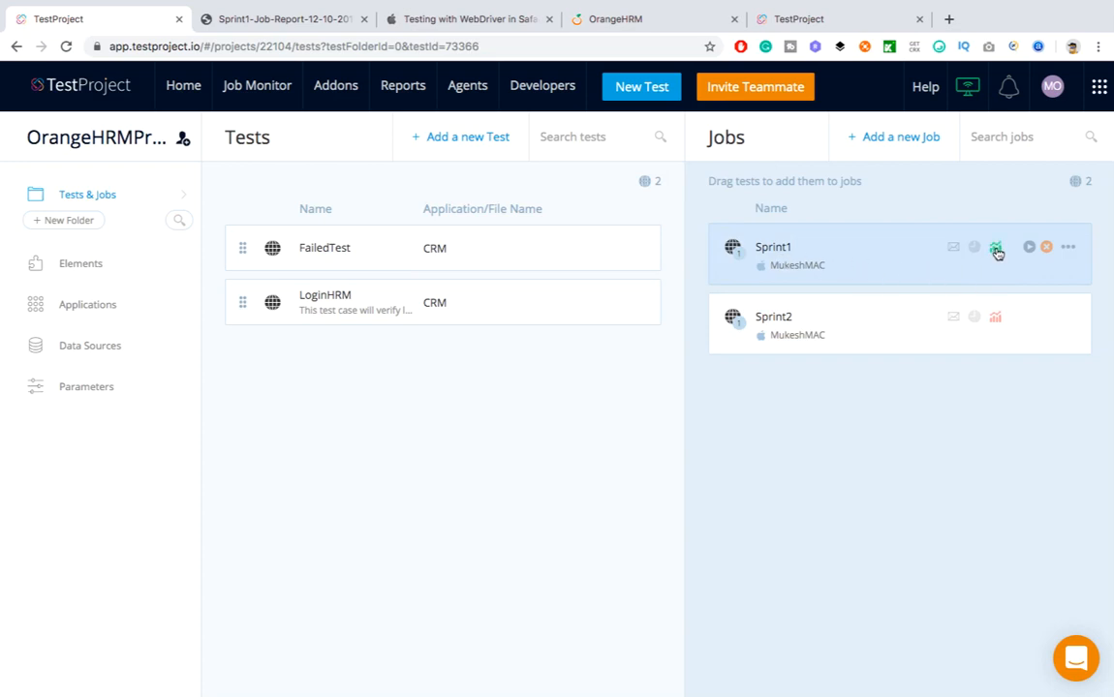
{"action": "left_click", "coordinate": [830, 343]}
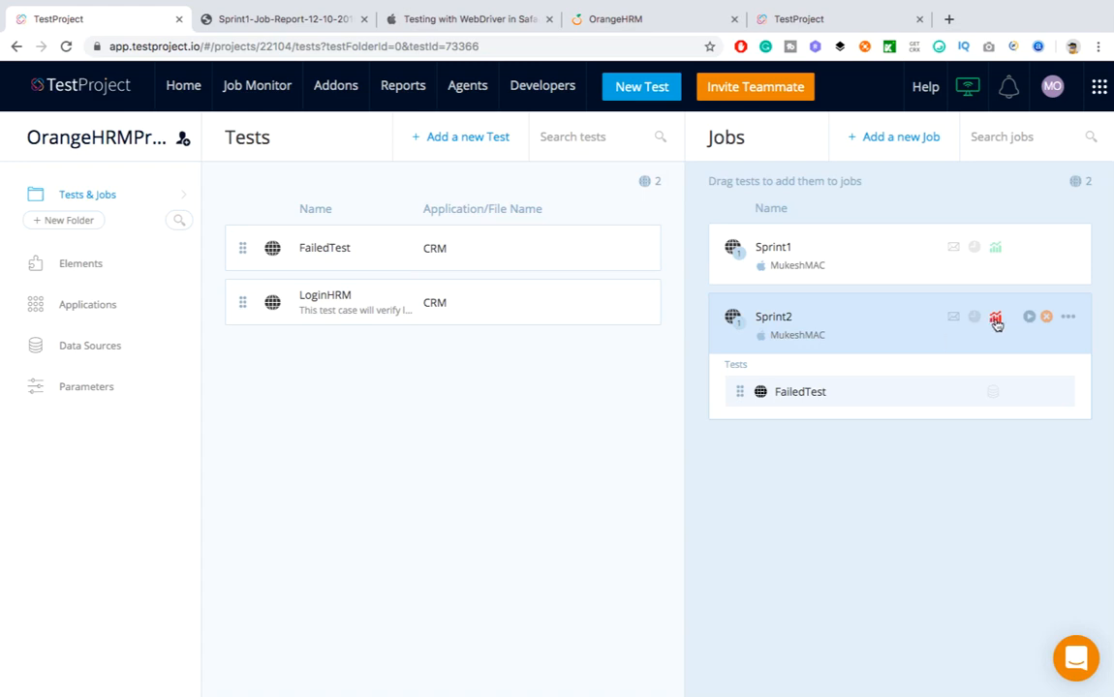
{"action": "left_click", "coordinate": [995, 322]}
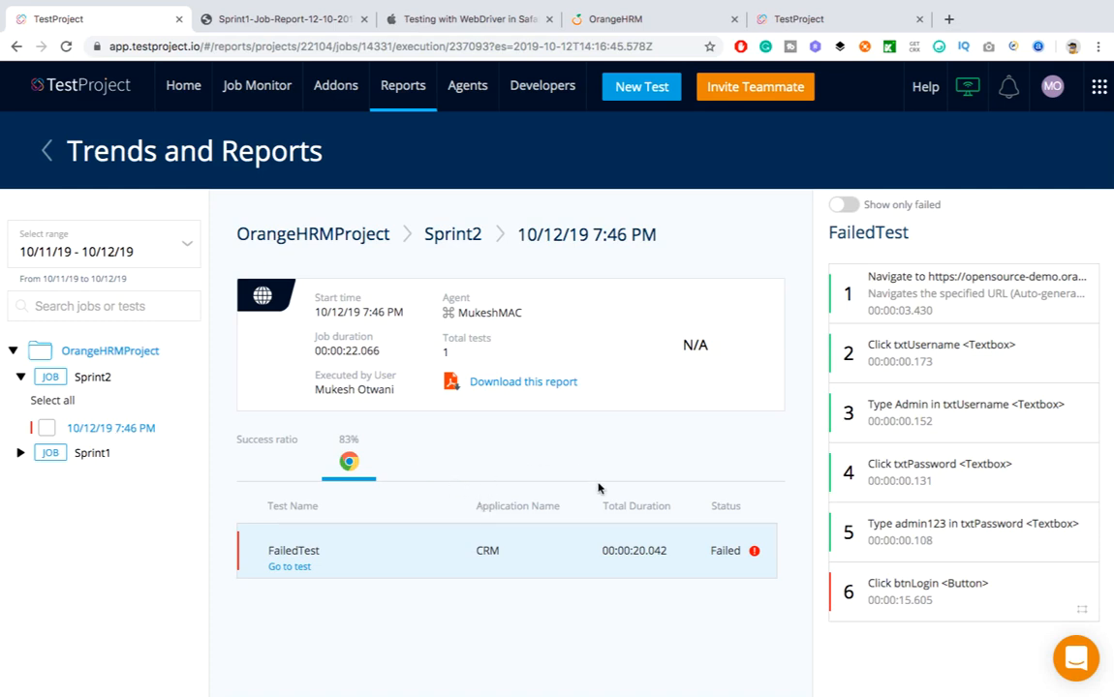
Inspect failed step 6's wrong element ID and its enlarged failure screenshot
{"action": "left_click", "coordinate": [923, 593]}
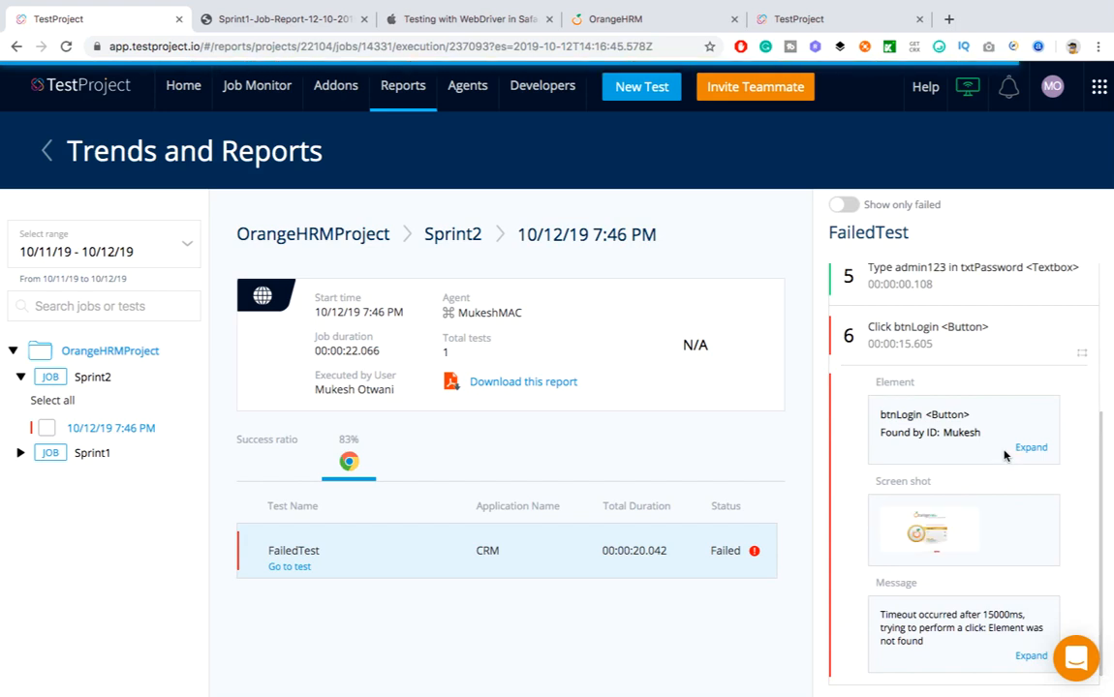
{"action": "double_click", "coordinate": [953, 435]}
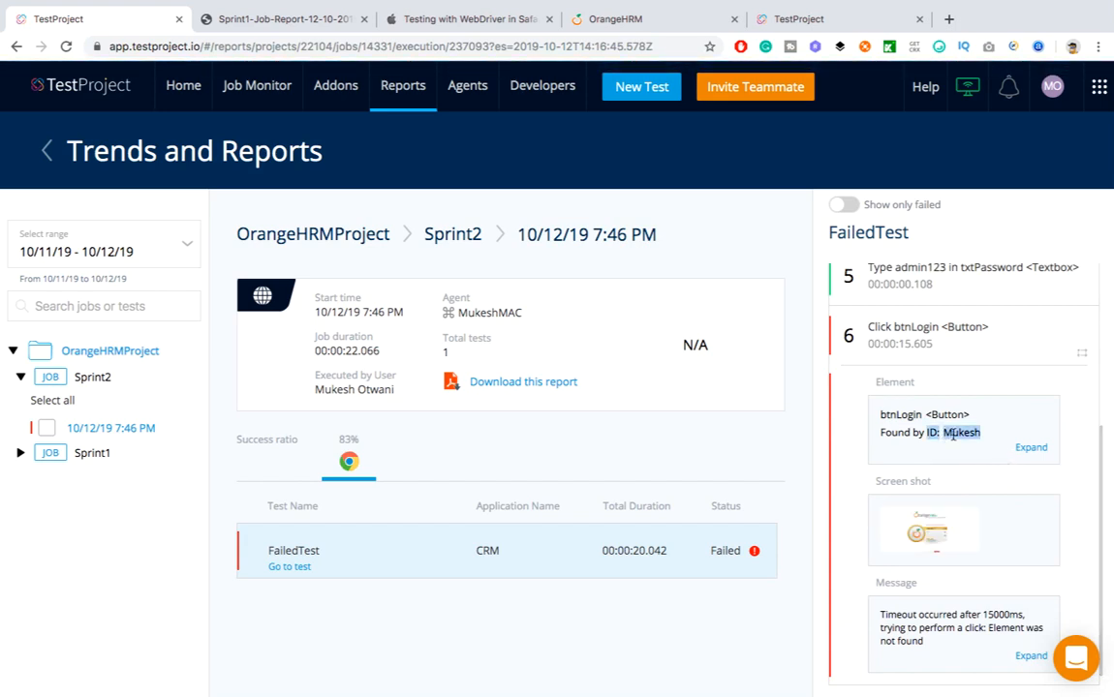
{"action": "left_click", "coordinate": [970, 451]}
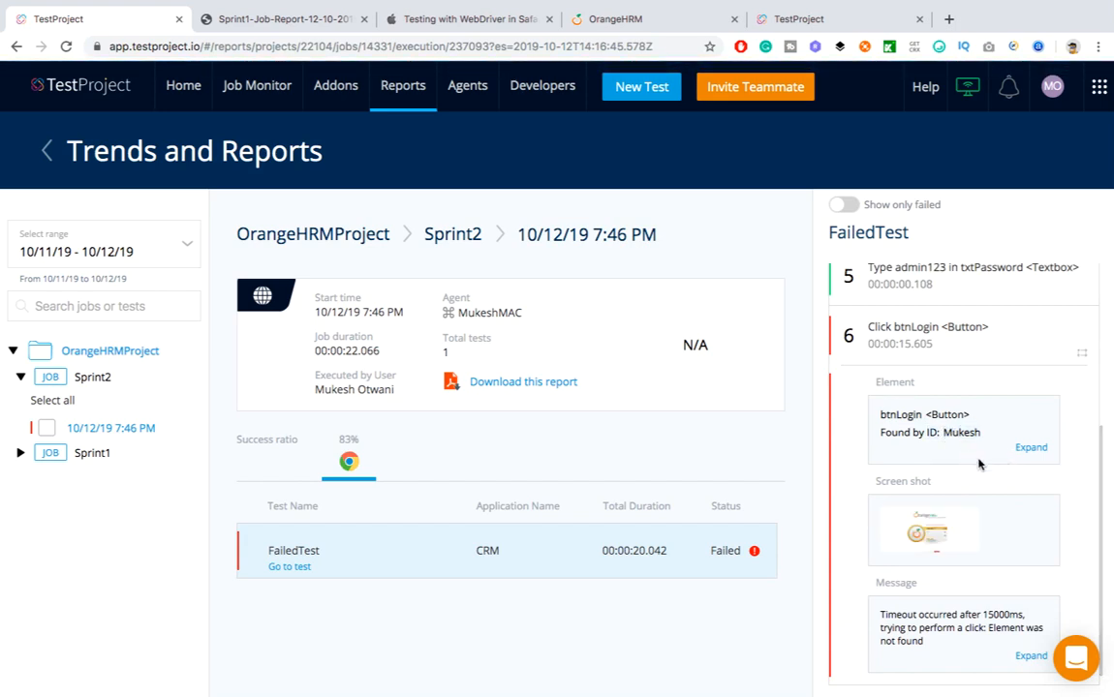
{"action": "left_click", "coordinate": [939, 547]}
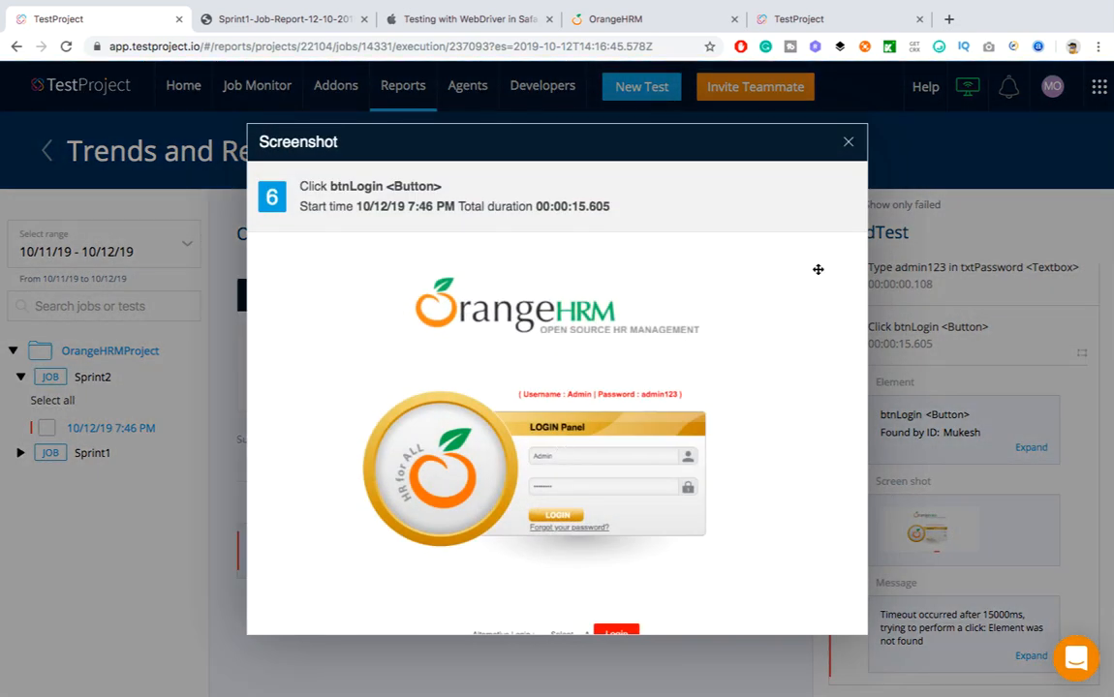
{"action": "left_click", "coordinate": [847, 142]}
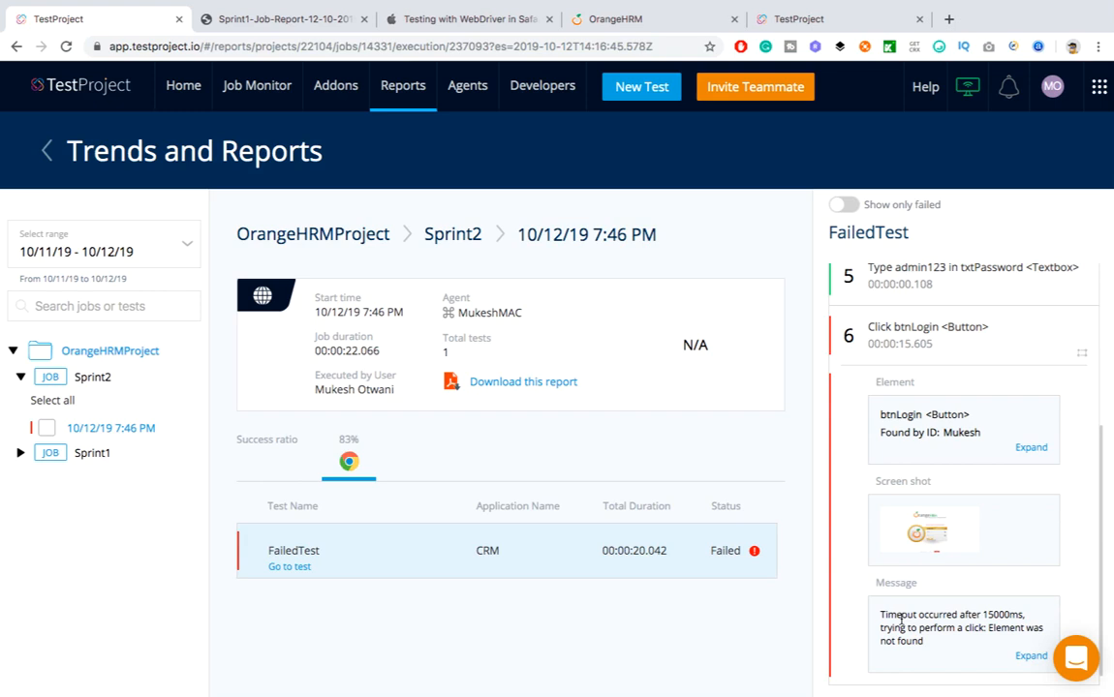
Generate and download the Sprint2 report as a PDF
{"action": "scroll", "coordinate": [899, 620], "scroll_direction": "up", "scroll_amount": 5}
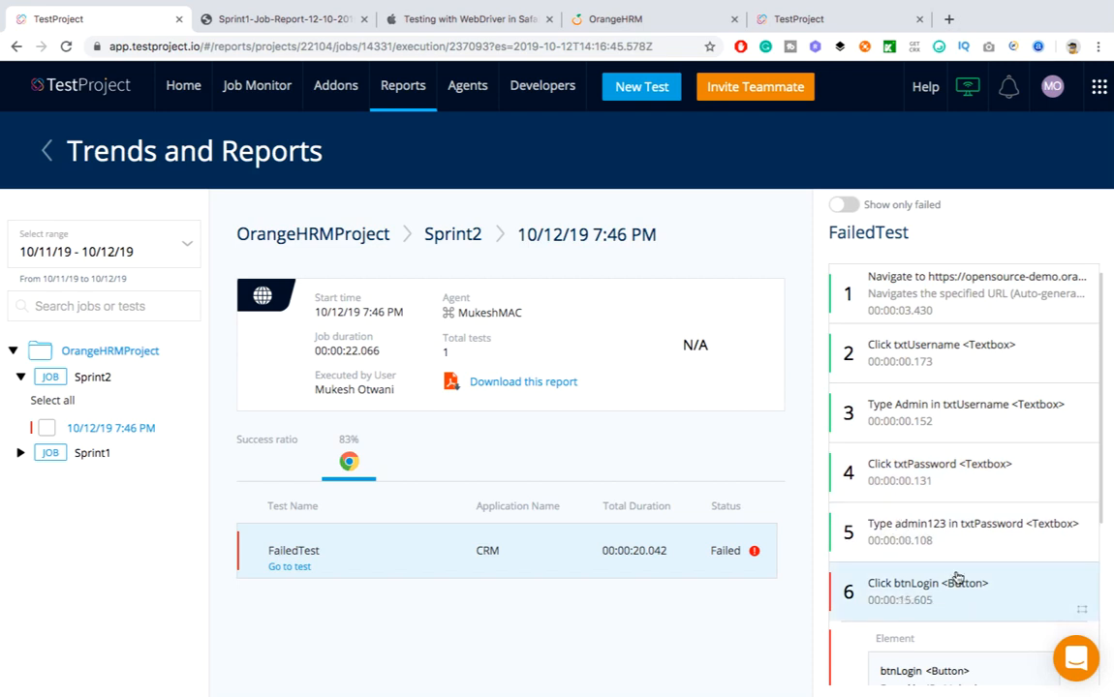
{"action": "scroll", "coordinate": [900, 561], "scroll_direction": "down", "scroll_amount": 2}
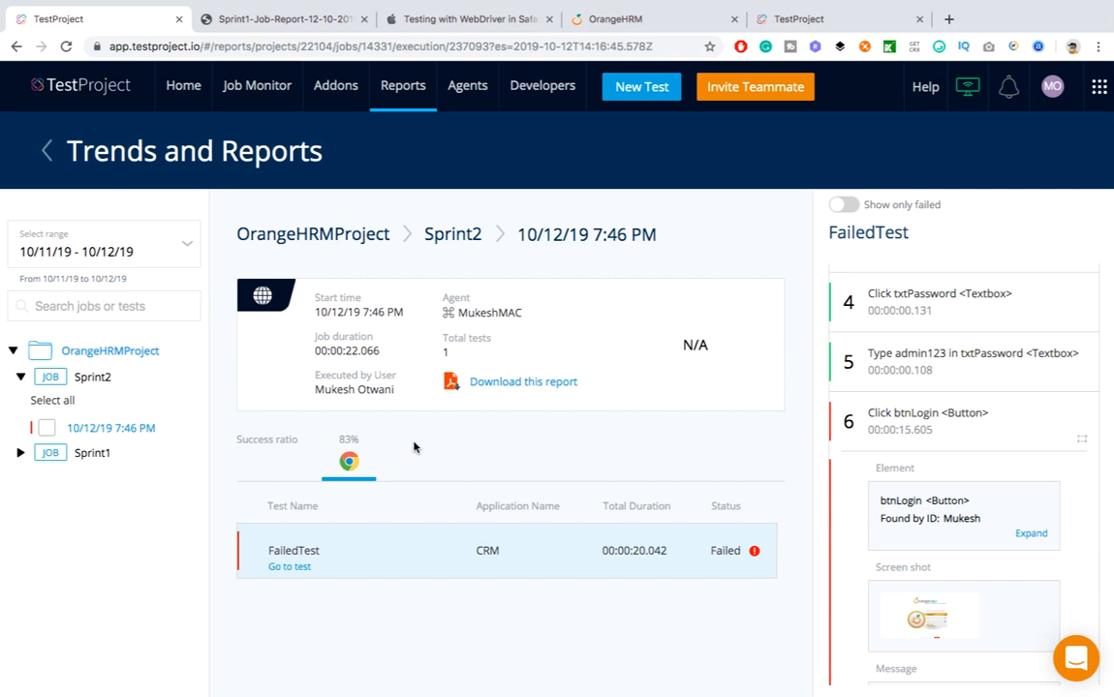
{"action": "left_click", "coordinate": [503, 383]}
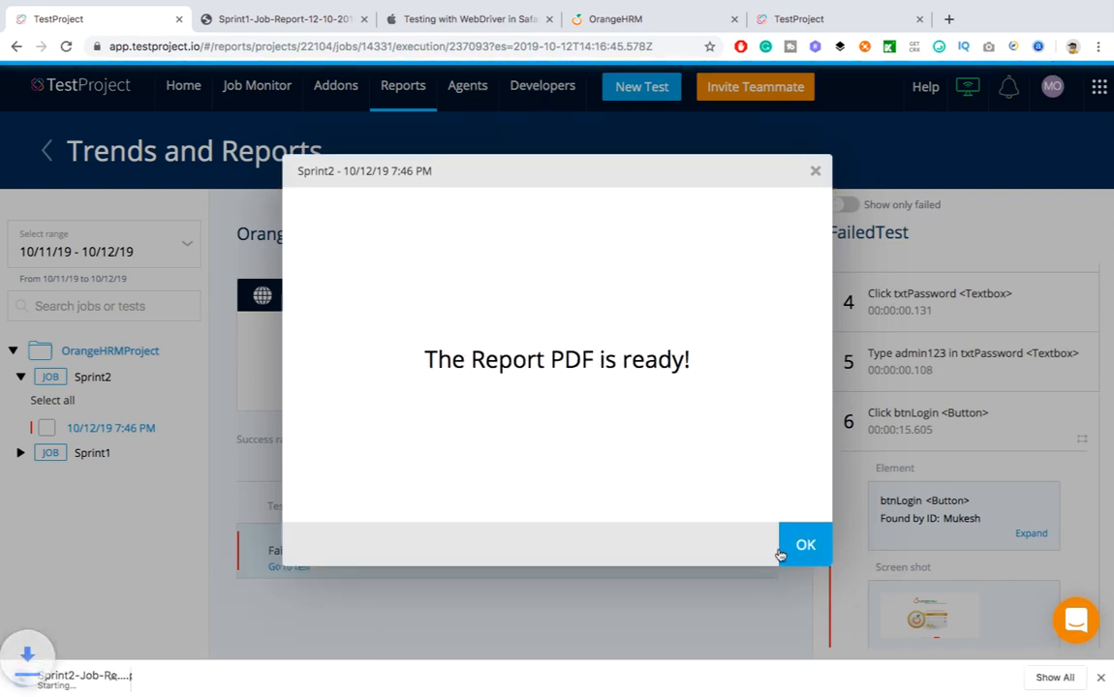
Scroll through the downloaded Sprint2 PDF, then dismiss TestProject's report-ready notice
{"action": "left_click", "coordinate": [46, 687]}
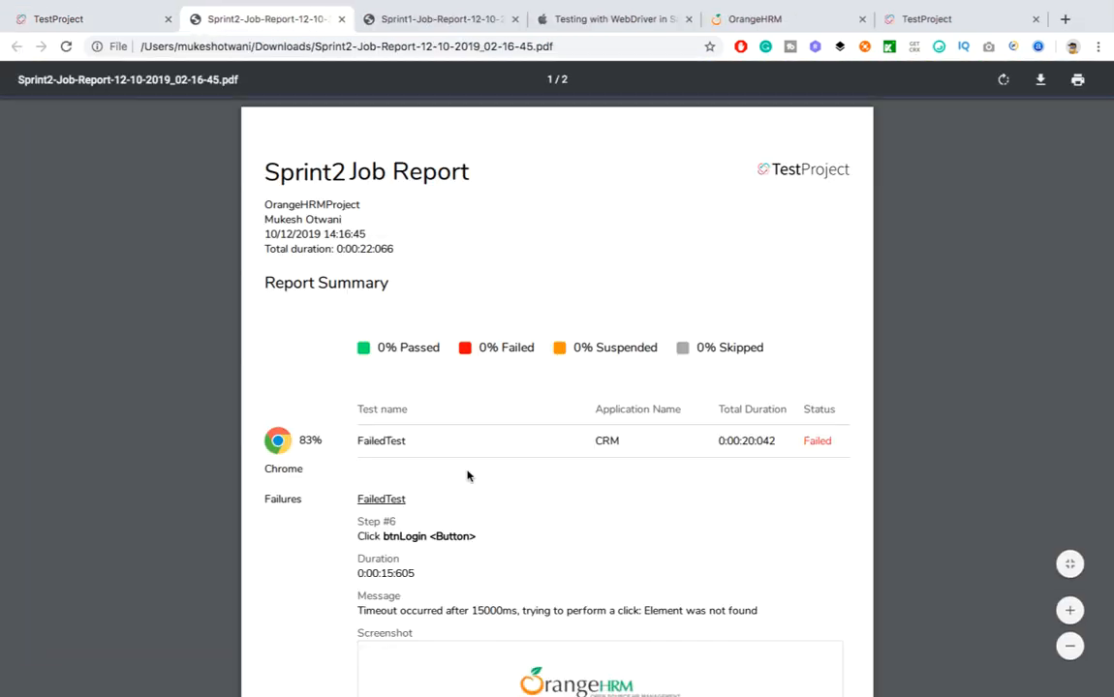
{"action": "scroll", "coordinate": [468, 474], "scroll_direction": "down", "scroll_amount": 3}
{"action": "scroll", "coordinate": [468, 475], "scroll_direction": "up", "scroll_amount": 3}
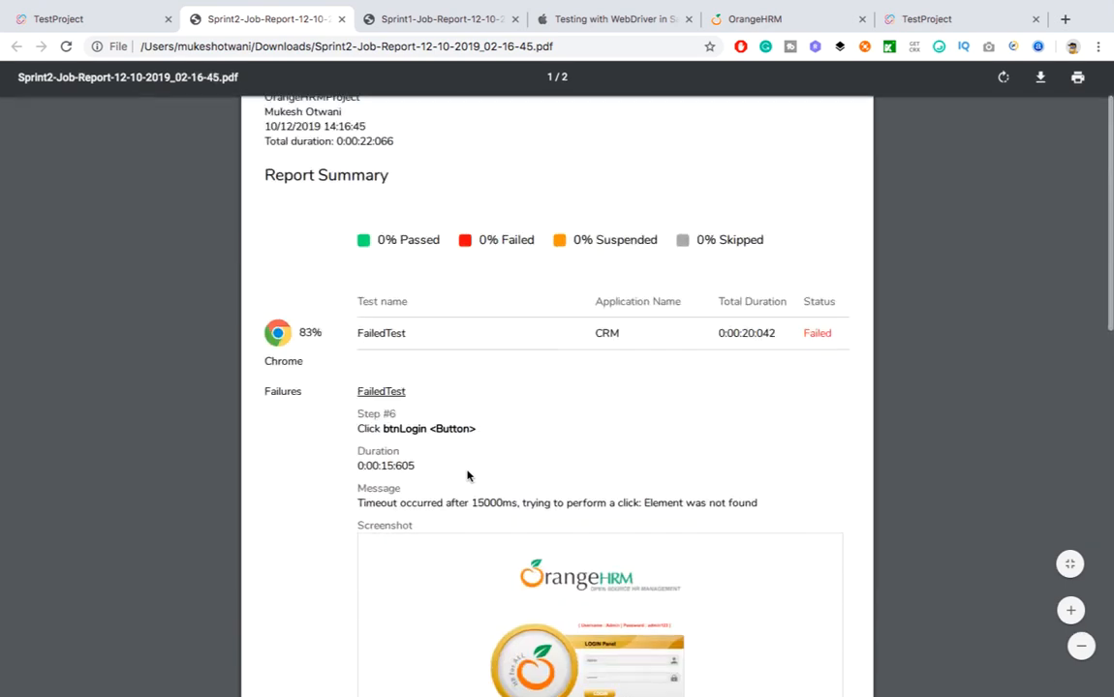
{"action": "scroll", "coordinate": [497, 507], "scroll_direction": "down", "scroll_amount": 3}
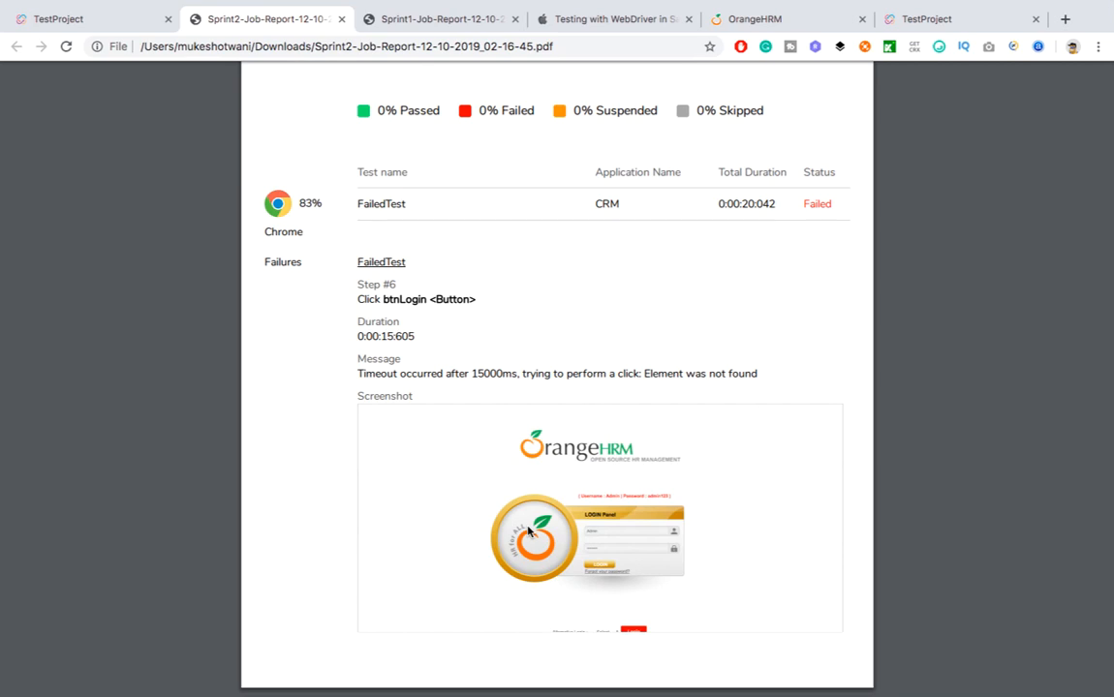
{"action": "scroll", "coordinate": [528, 531], "scroll_direction": "up", "scroll_amount": 3}
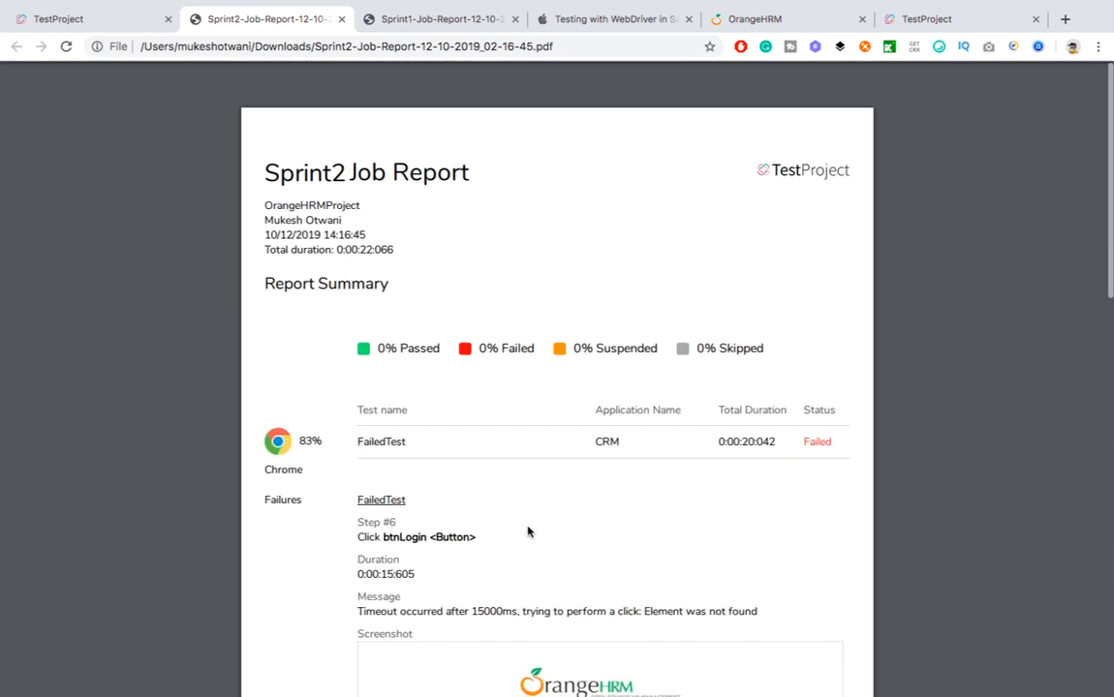
{"action": "scroll", "coordinate": [528, 531], "scroll_direction": "down", "scroll_amount": 5}
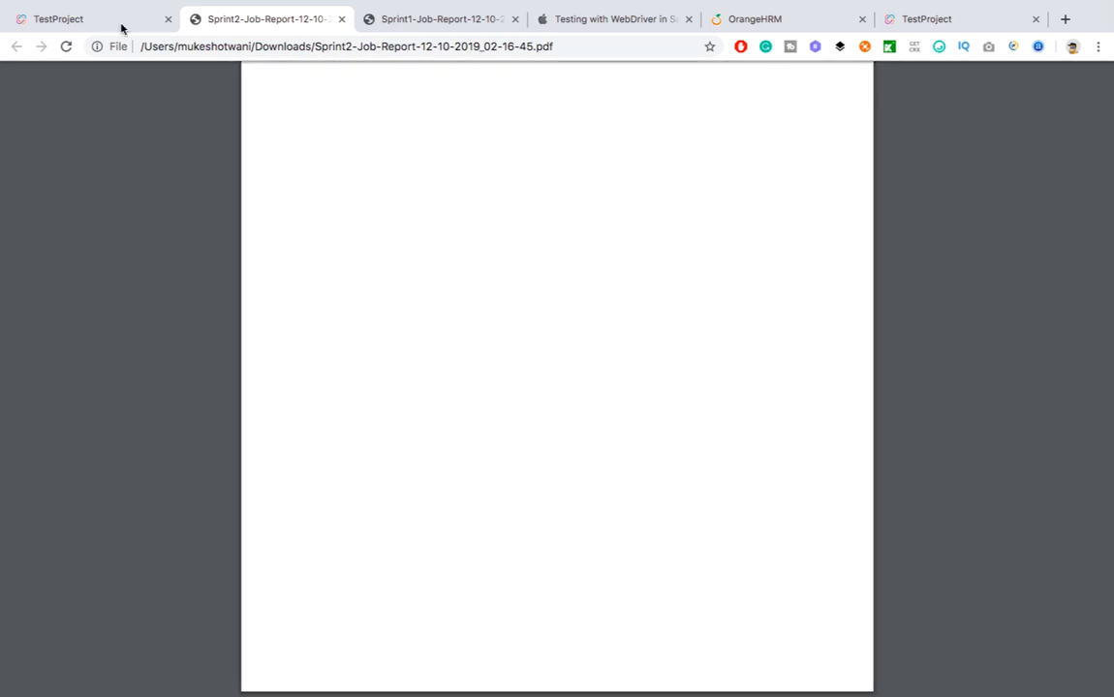
{"action": "left_click", "coordinate": [118, 23]}
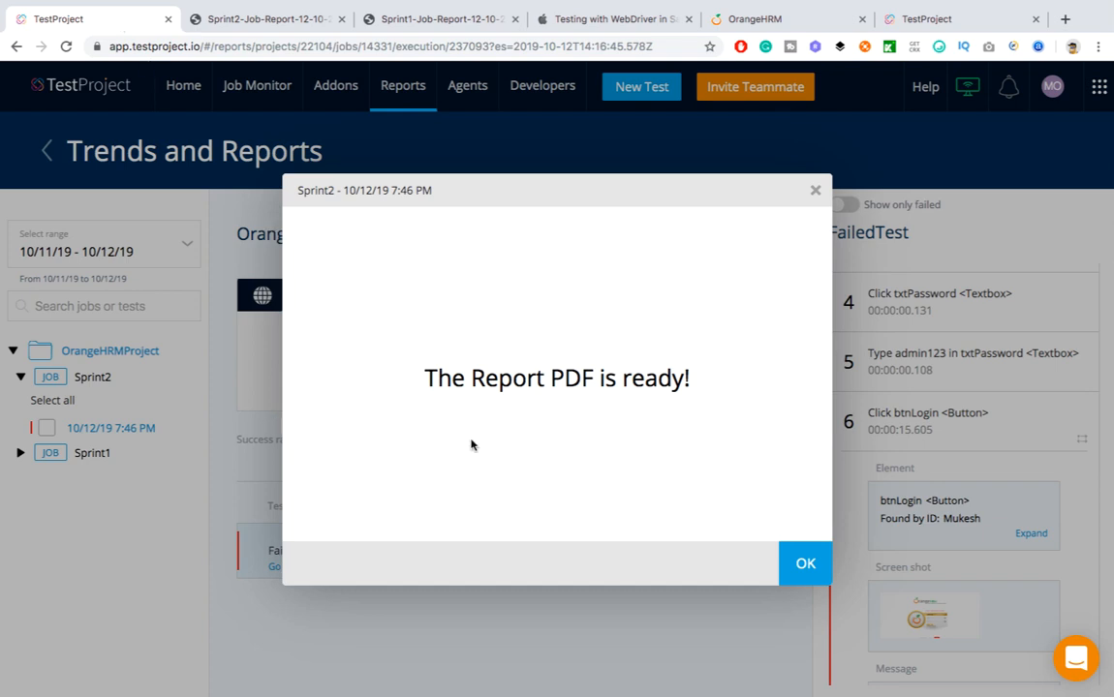
{"action": "left_click", "coordinate": [804, 568]}
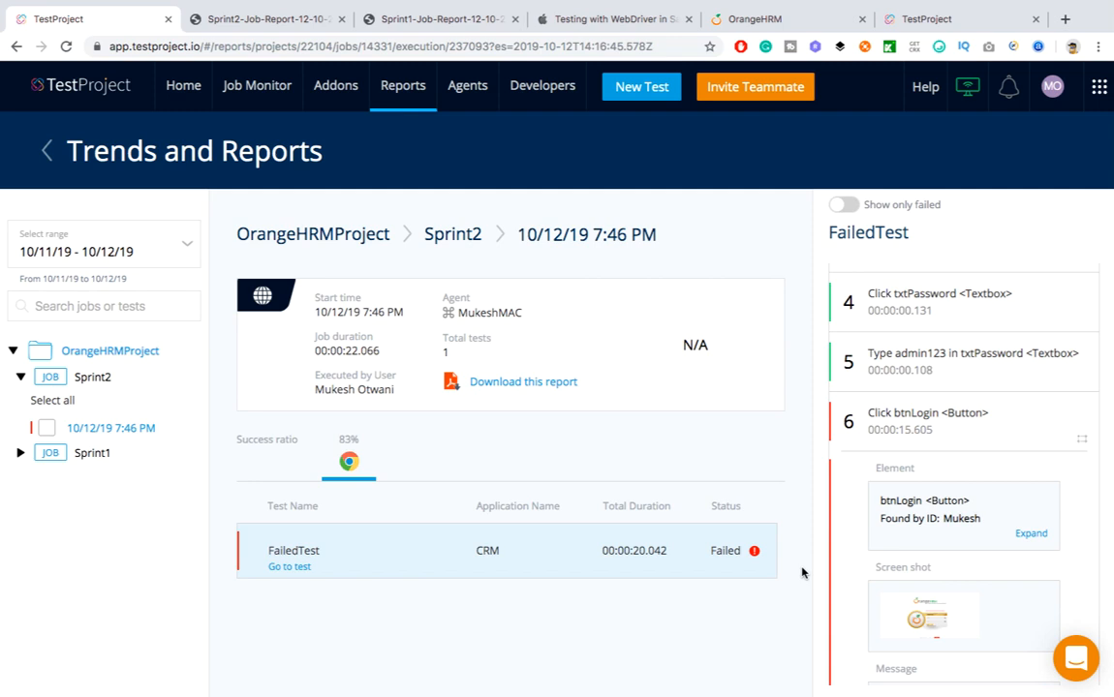